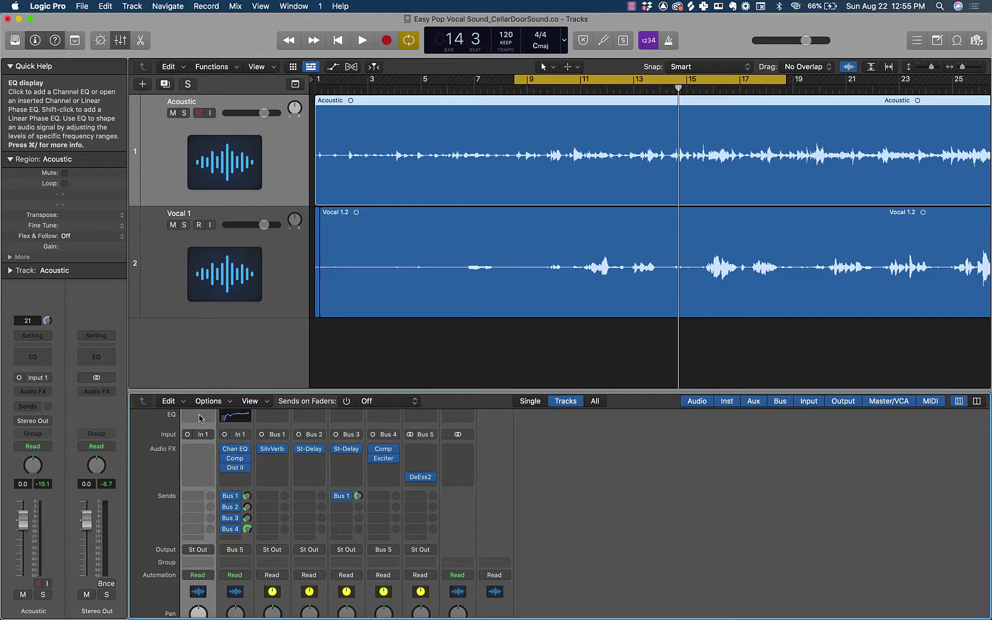
# - Insert a Channel EQ on the Acoustic track and view its list of presets
pyautogui.click(200, 417)
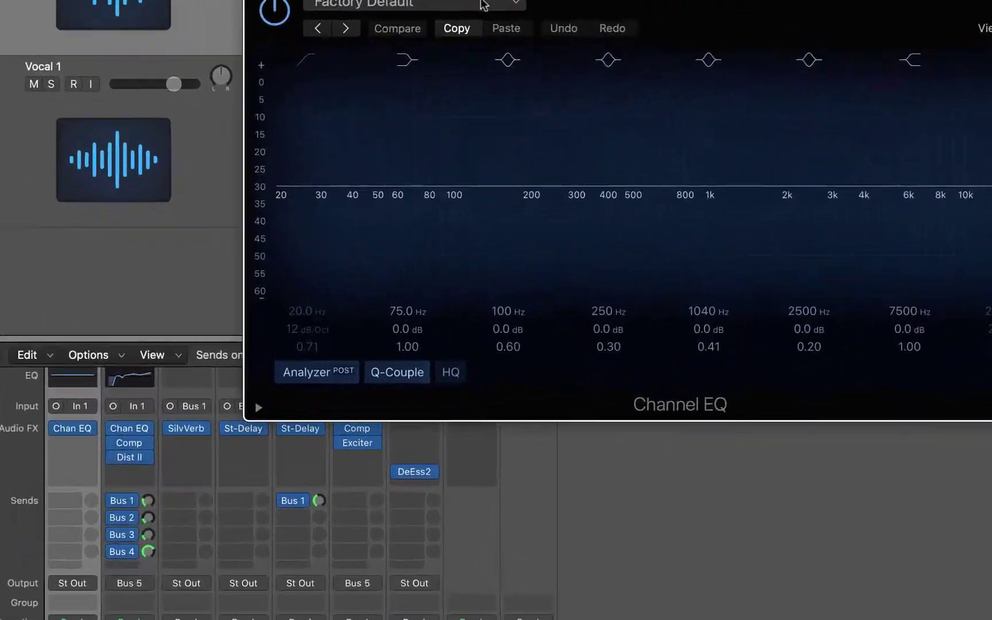
pyautogui.click(482, 172)
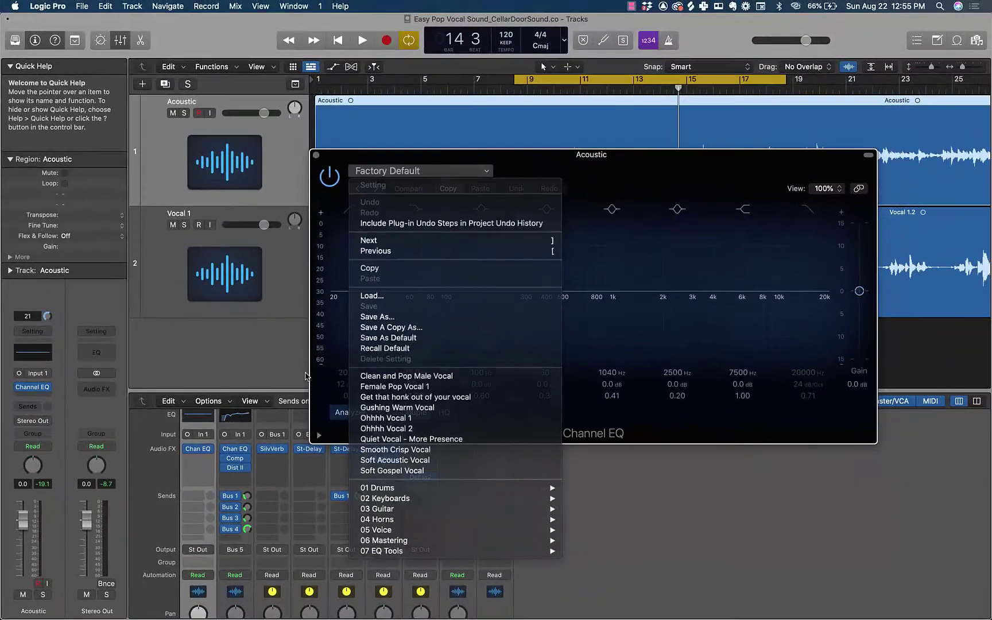
pyautogui.click(127, 450)
# - View the preset list of Vocal 1's Compressor and close both open plug-in windows
pyautogui.click(235, 461)
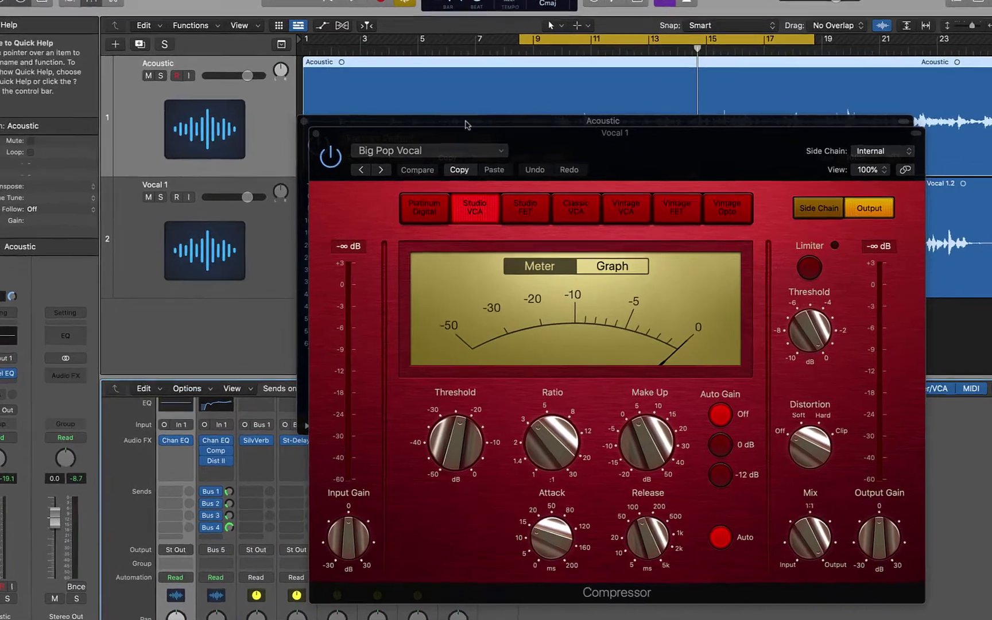
pyautogui.click(456, 183)
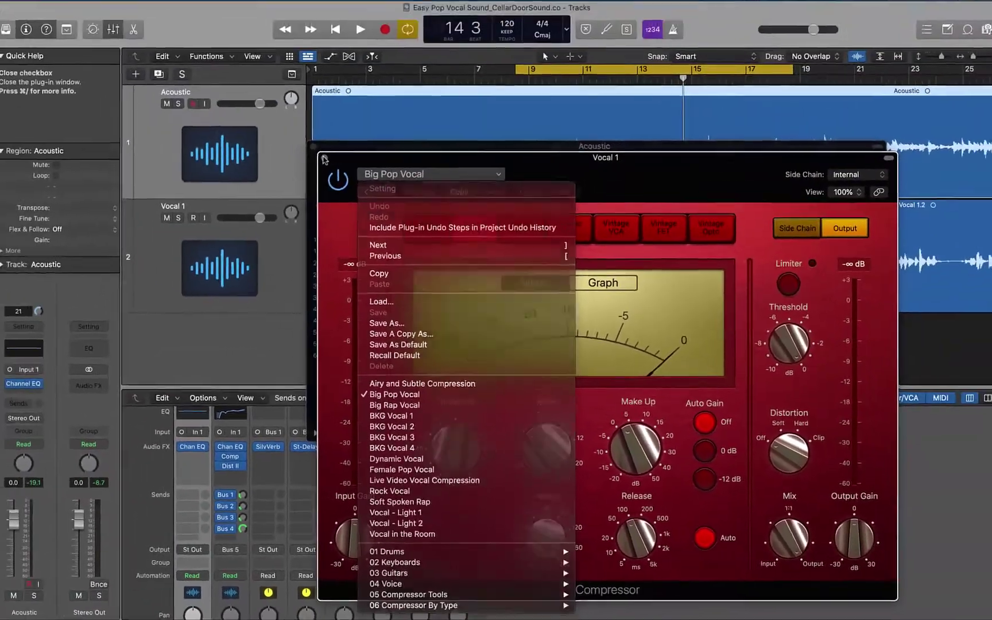
pyautogui.click(325, 159)
pyautogui.click(324, 159)
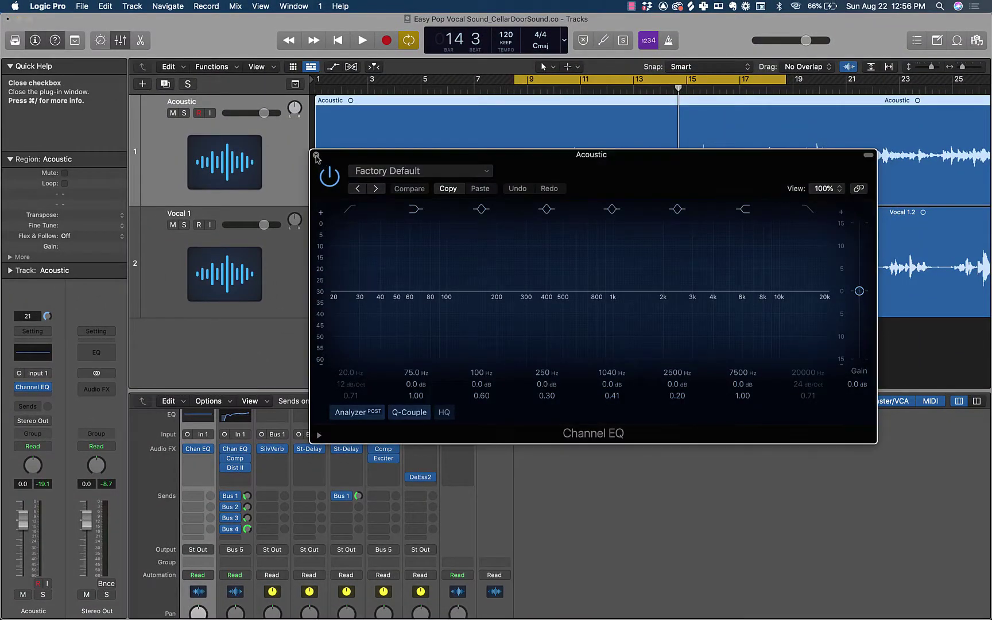
pyautogui.click(316, 156)
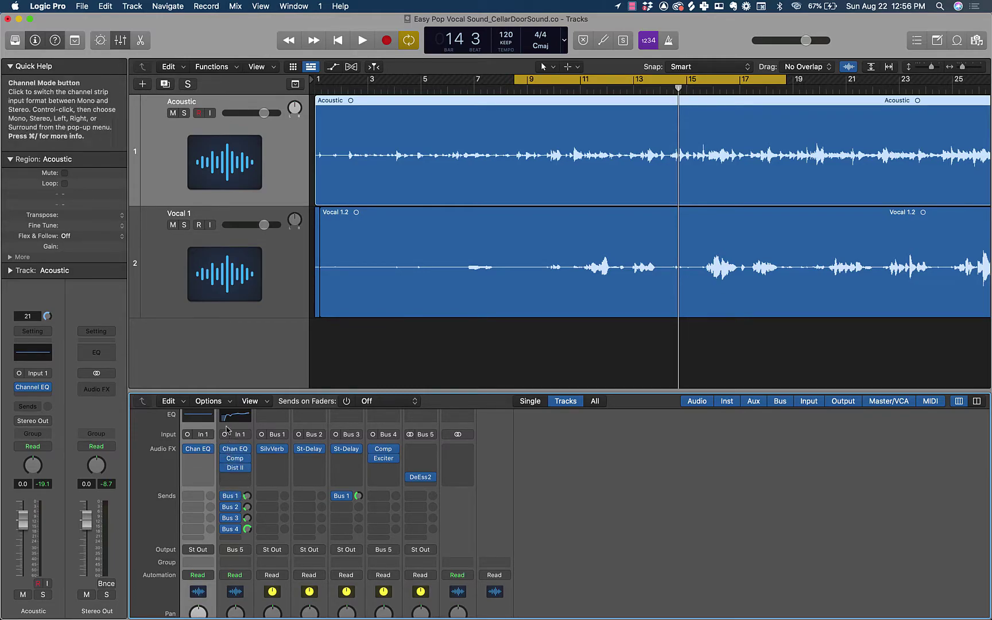
# - Examine the effects, sends, outputs and fader levels of all channels in the mixer
pyautogui.scroll(-2, 230, 491)
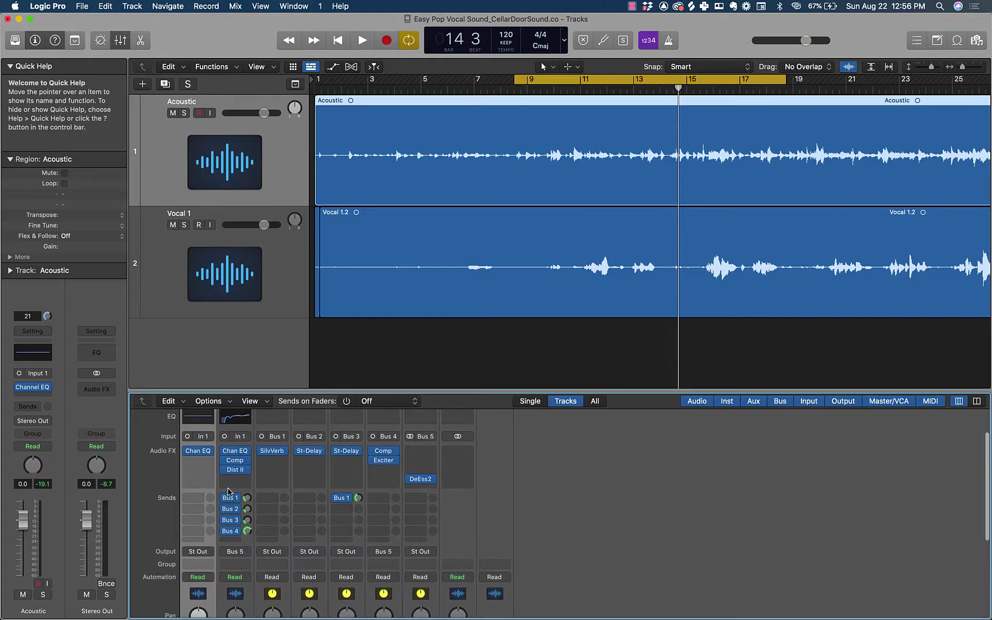
pyautogui.scroll(-5, 270, 460)
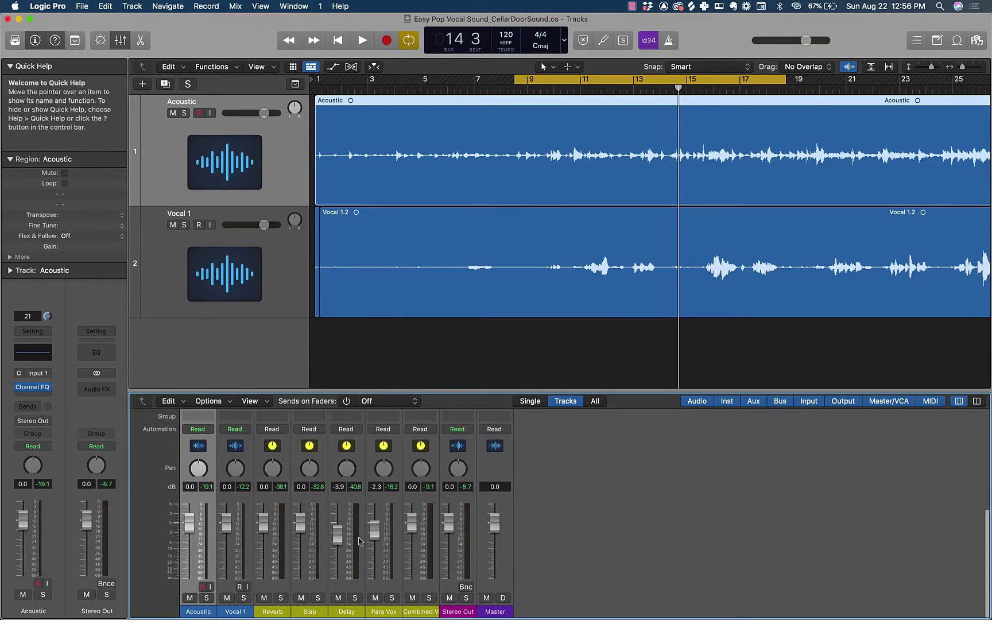
pyautogui.scroll(5, 339, 498)
pyautogui.scroll(-2, 338, 498)
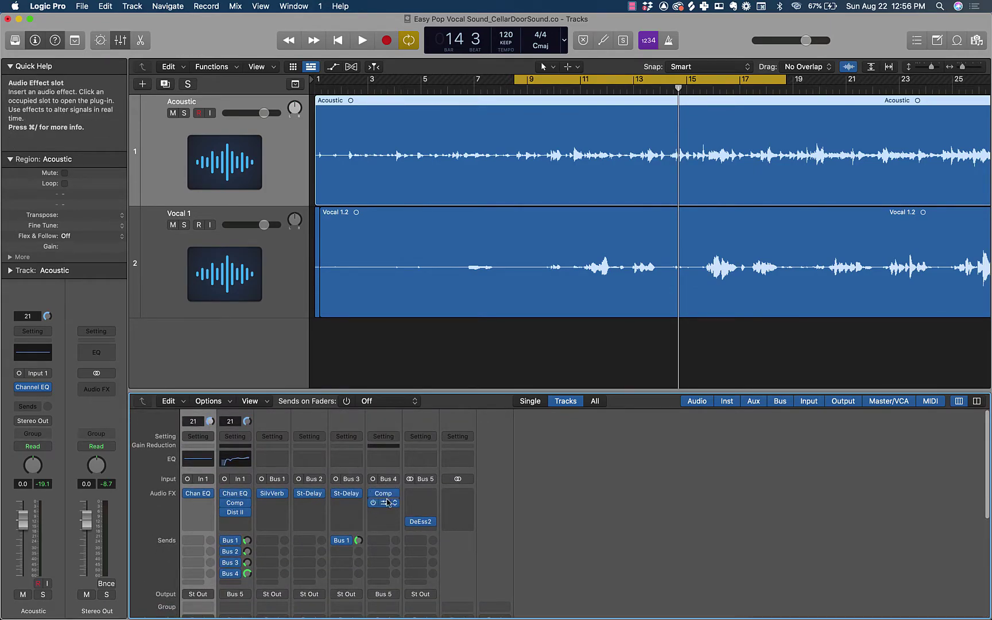
pyautogui.scroll(-1, 424, 494)
pyautogui.scroll(-15, 423, 494)
pyautogui.scroll(10, 425, 496)
pyautogui.scroll(1, 425, 496)
# - Play the cycled section with both tracks audible and stop playback near its end
pyautogui.press('space')
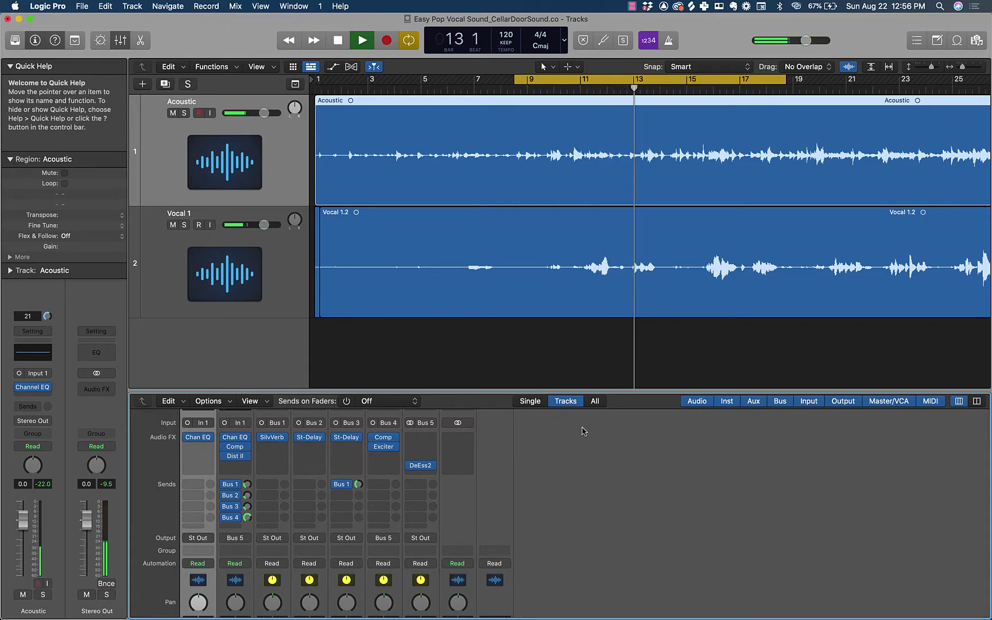
pyautogui.scroll(2, 583, 431)
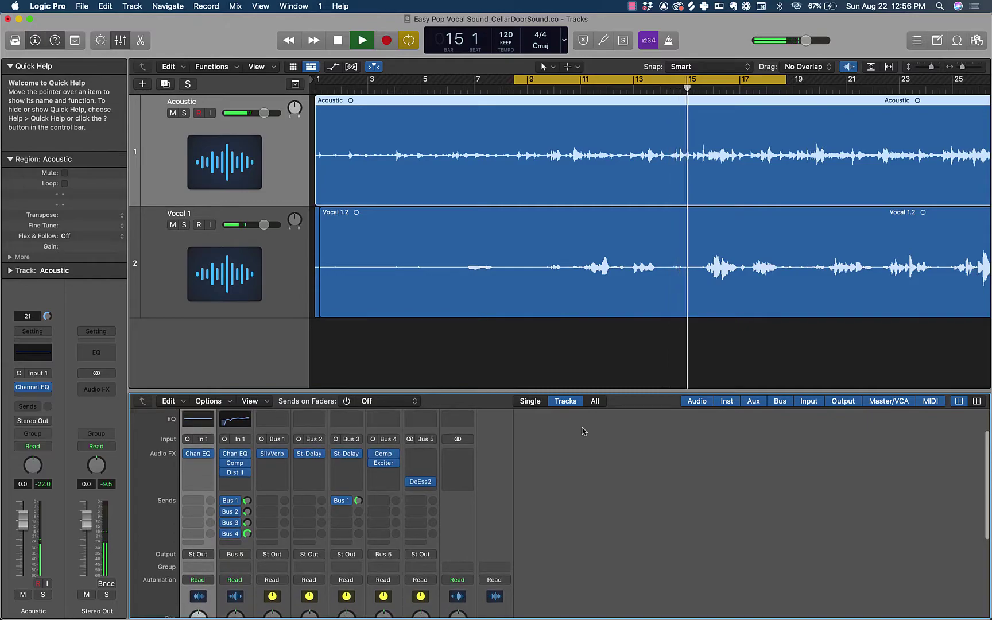
pyautogui.scroll(-1, 583, 432)
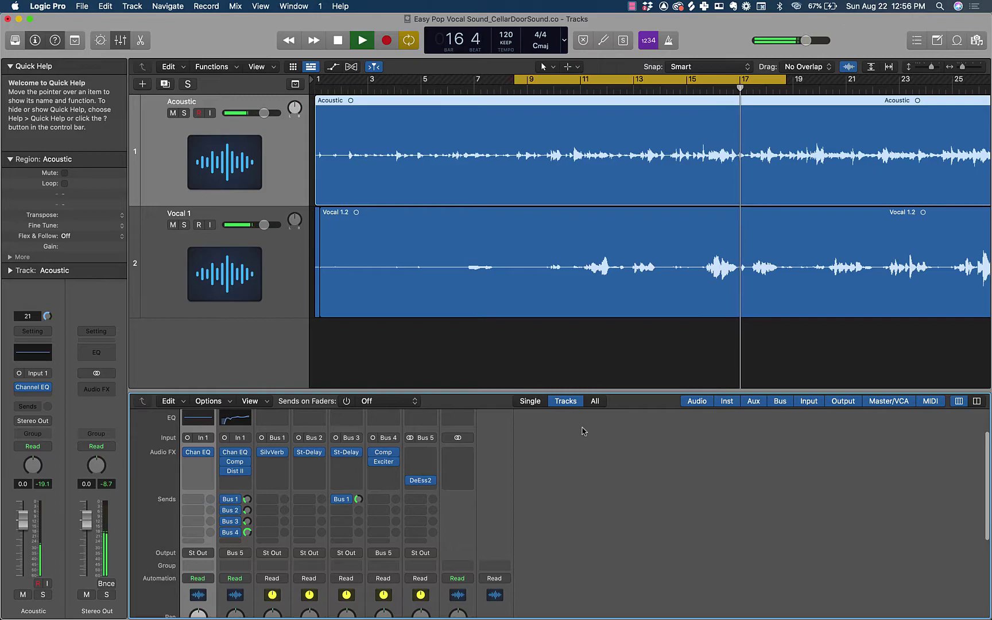
pyautogui.scroll(-1, 583, 431)
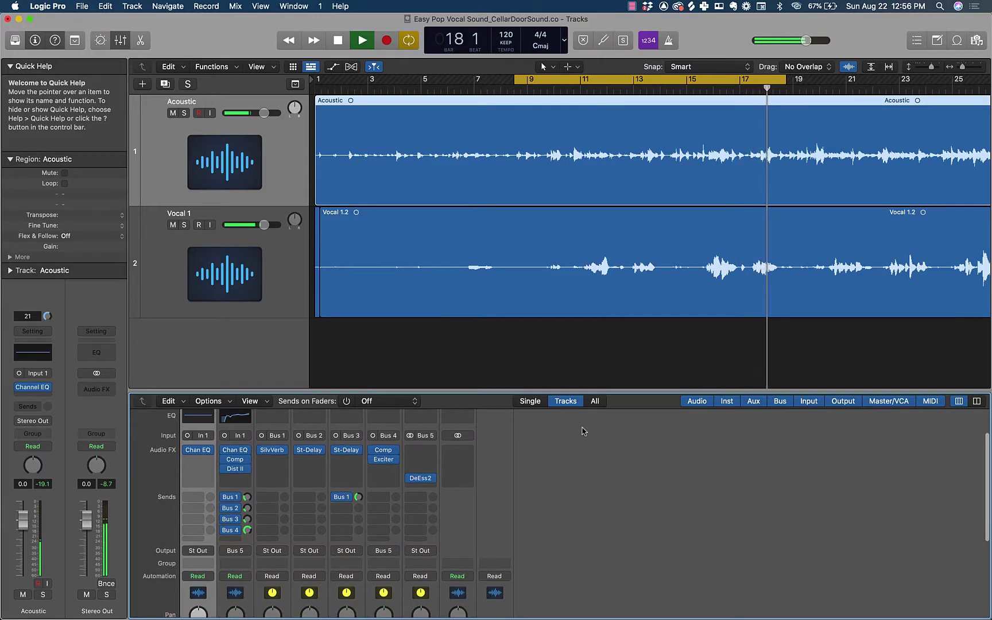
pyautogui.press('space')
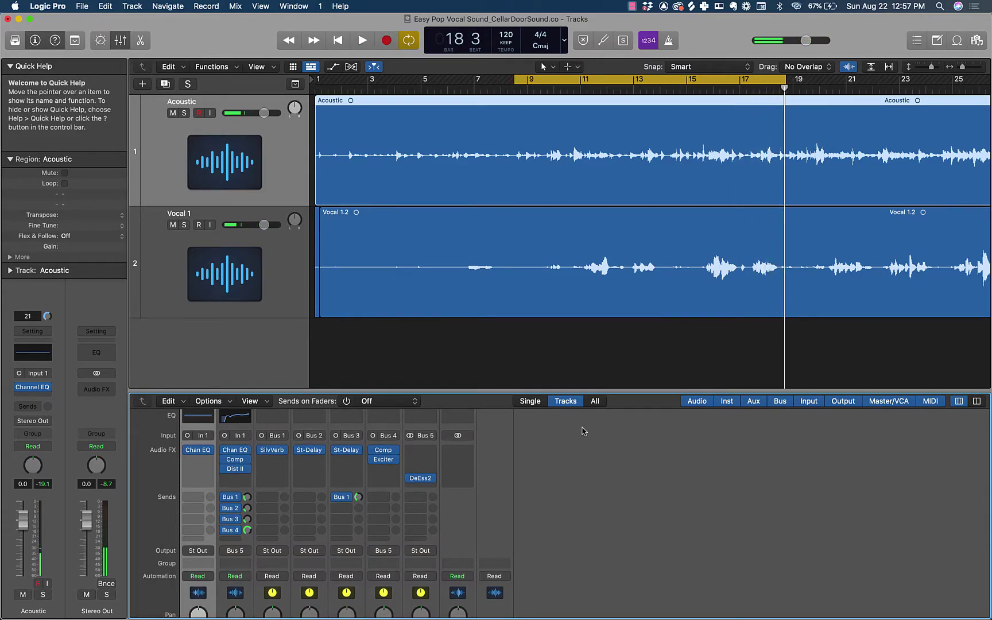
# - Listen to the Acoustic track soloed within the cycled section, stop playback and unsolo it
pyautogui.click(184, 113)
pyautogui.press('space')
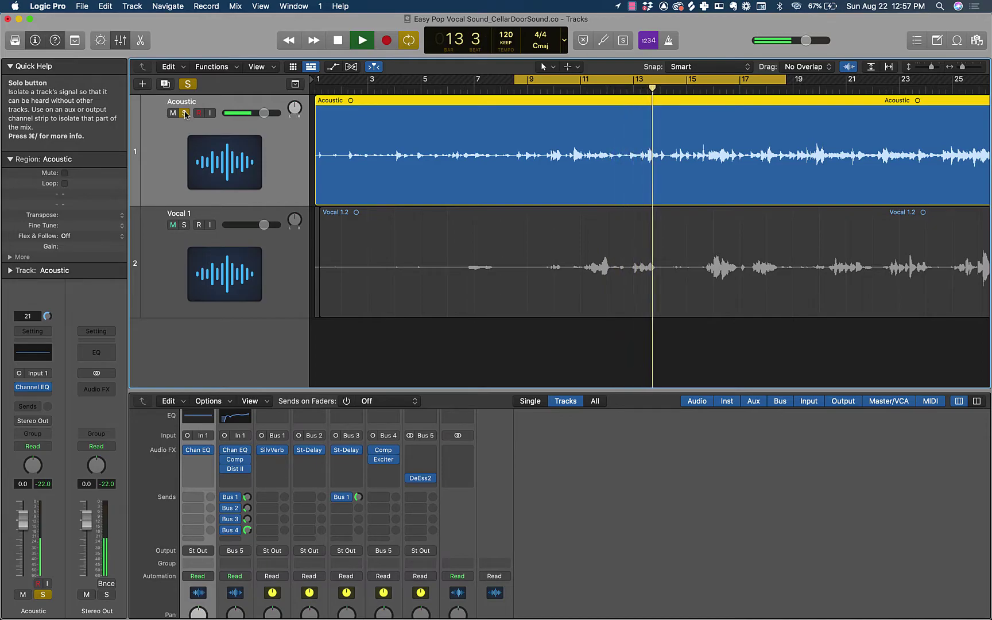
pyautogui.press('space')
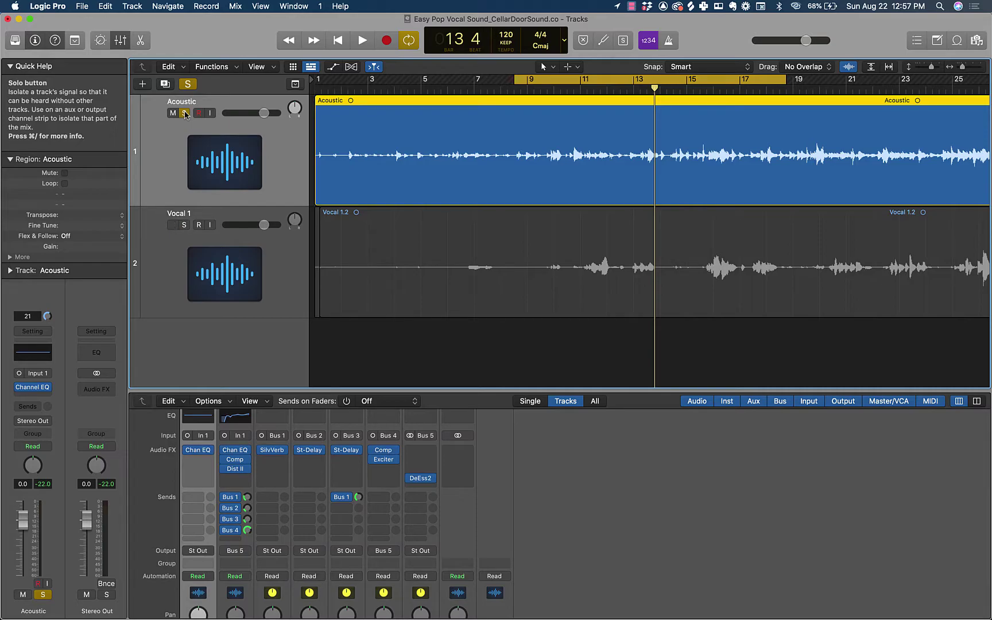
pyautogui.click(184, 113)
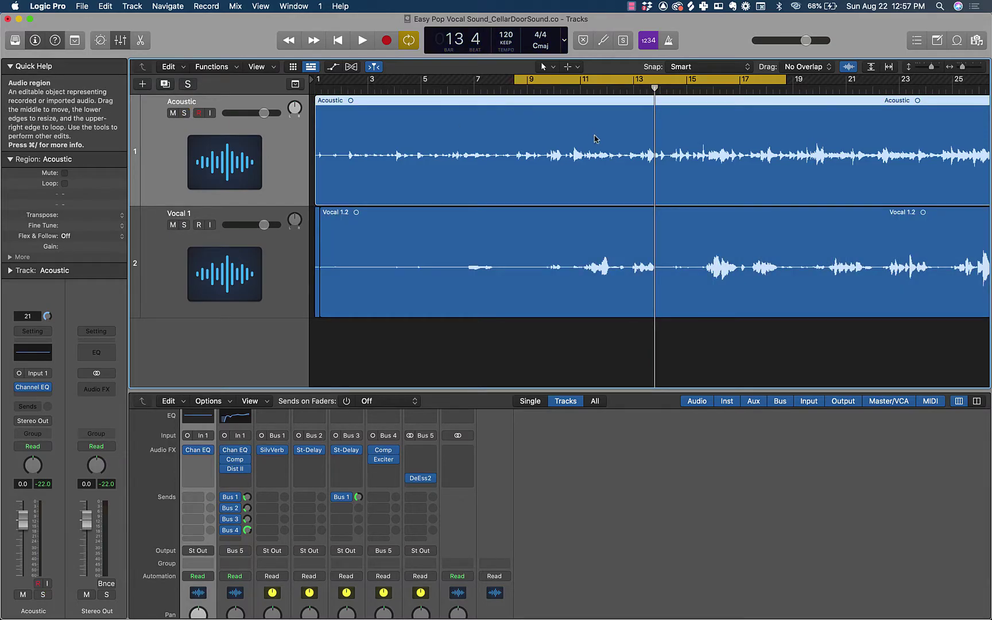
# - Turn off cycling, move the playhead near the project's start and examine the gap between the two Vocal 1 regions up close
pyautogui.click(599, 86)
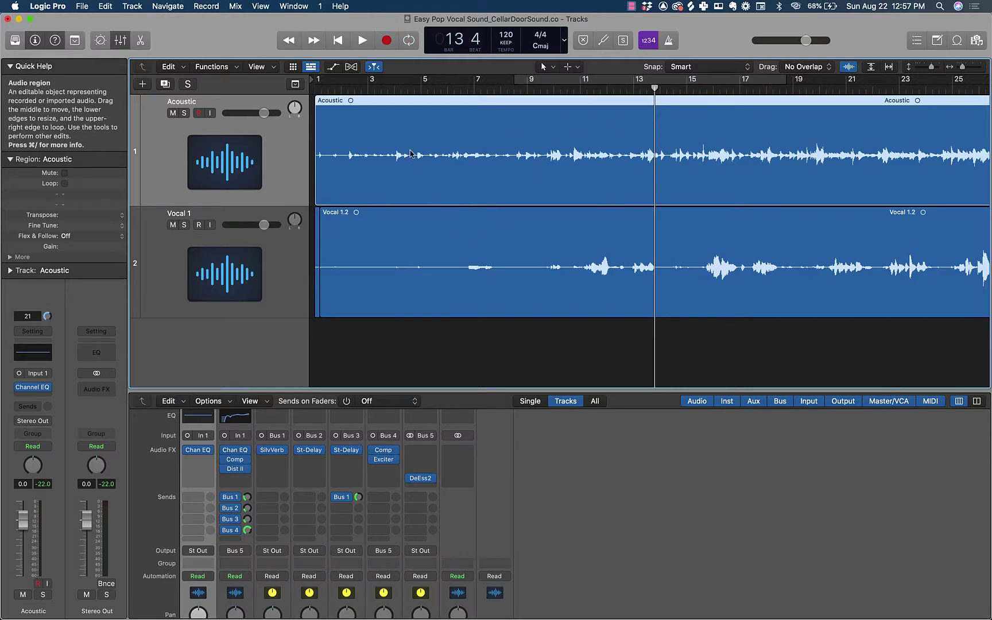
pyautogui.moveTo(396, 89); pyautogui.dragTo(319, 90)
pyautogui.press('super+Right')
pyautogui.press('super+Right')
pyautogui.press('super+Right')
pyautogui.press('super+Right')
pyautogui.press('super+Right')
pyautogui.press('super+Right')
pyautogui.press('super+Right')
pyautogui.hscroll(-5, 333, 257)
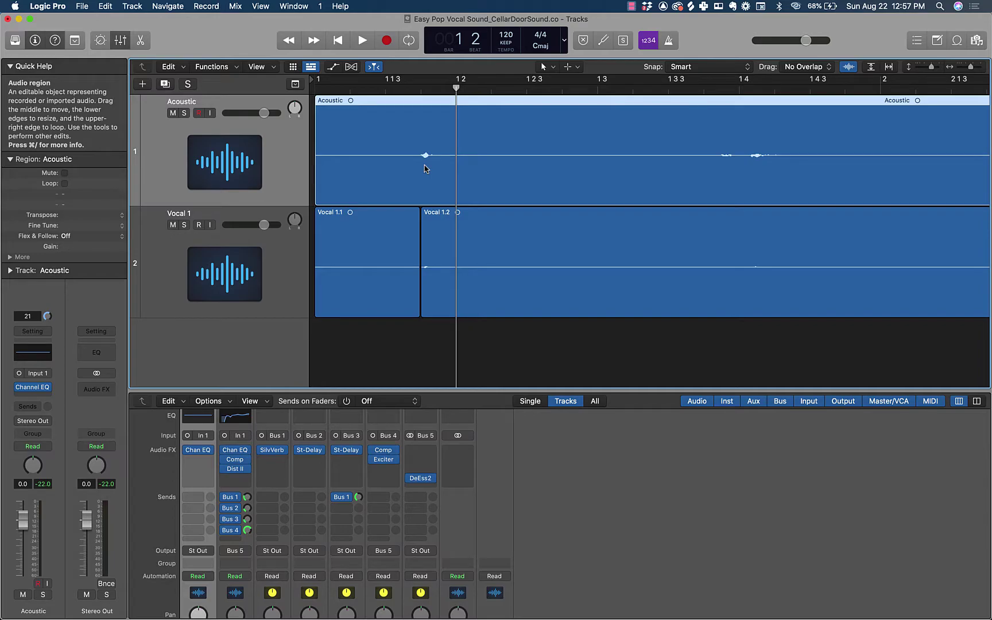
pyautogui.press('super+Right')
pyautogui.press('super+Right')
pyautogui.press('super+Right')
pyautogui.press('super+Right')
pyautogui.hscroll(-3, 425, 169)
pyautogui.hscroll(5, 652, 221)
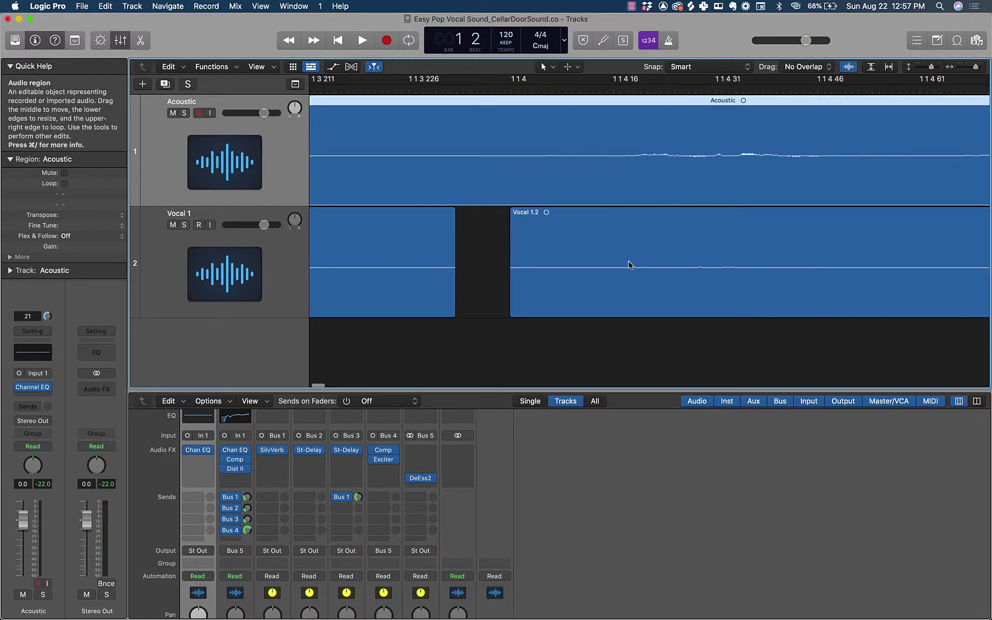
pyautogui.moveTo(931, 67); pyautogui.dragTo(931, 67)
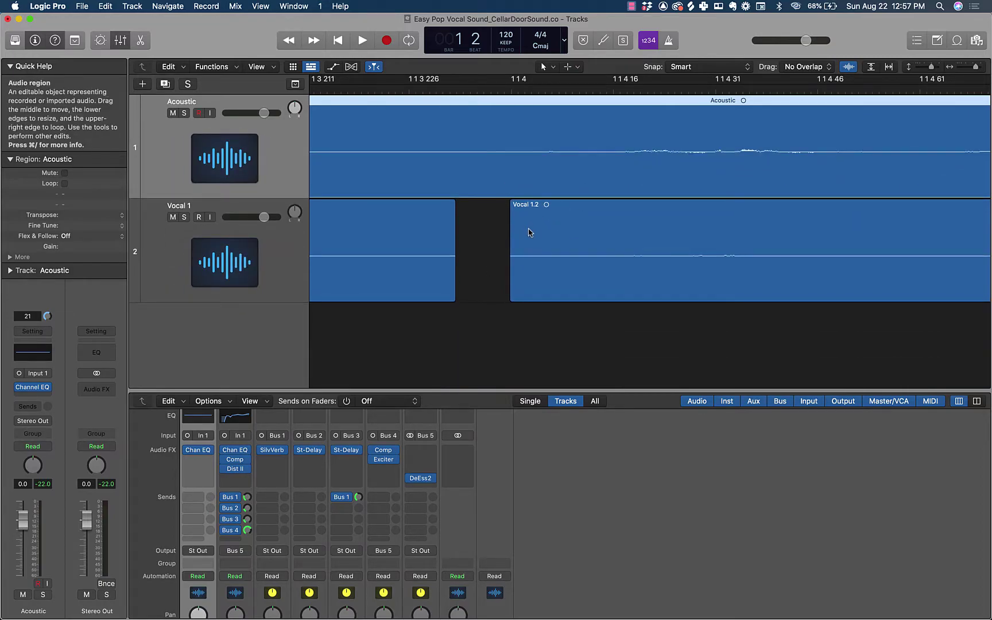
# - Turn cycling back on with the whole cycle range in view
pyautogui.press('super+Left')
pyautogui.press('super+Left')
pyautogui.press('super+Left')
pyautogui.press('super+Left')
pyautogui.press('super+Left')
pyautogui.press('super+Left')
pyautogui.press('super+Left')
pyautogui.press('super+Left')
pyautogui.press('super+Left')
pyautogui.press('super+Left')
pyautogui.press('super+Left')
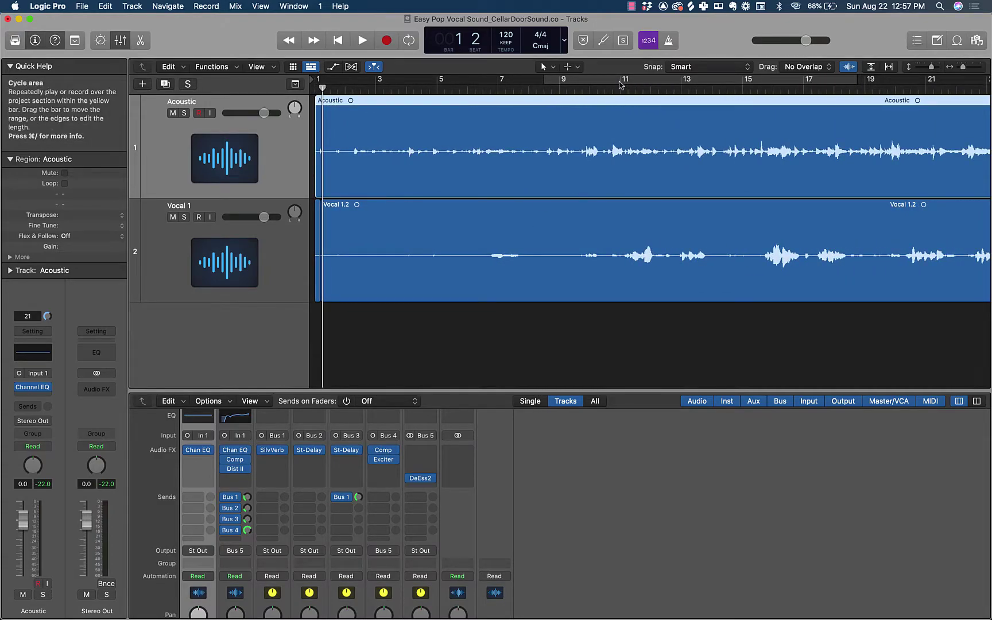
pyautogui.click(620, 83)
pyautogui.hscroll(2, 628, 166)
pyautogui.hscroll(4, 628, 166)
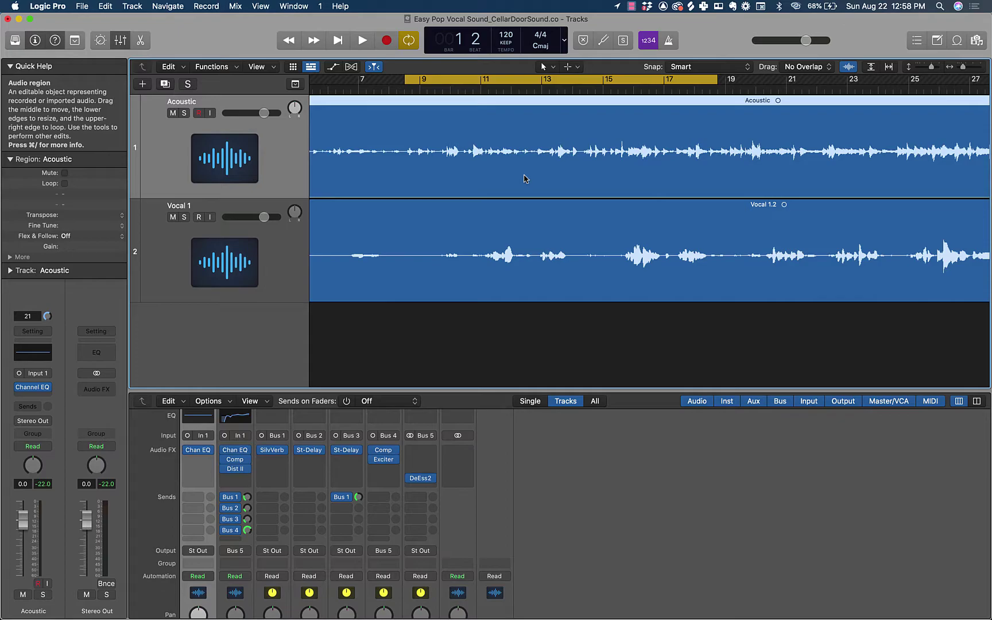
# - Solo the Acoustic track and open its Channel EQ, moving the plug-in window up
pyautogui.click(185, 113)
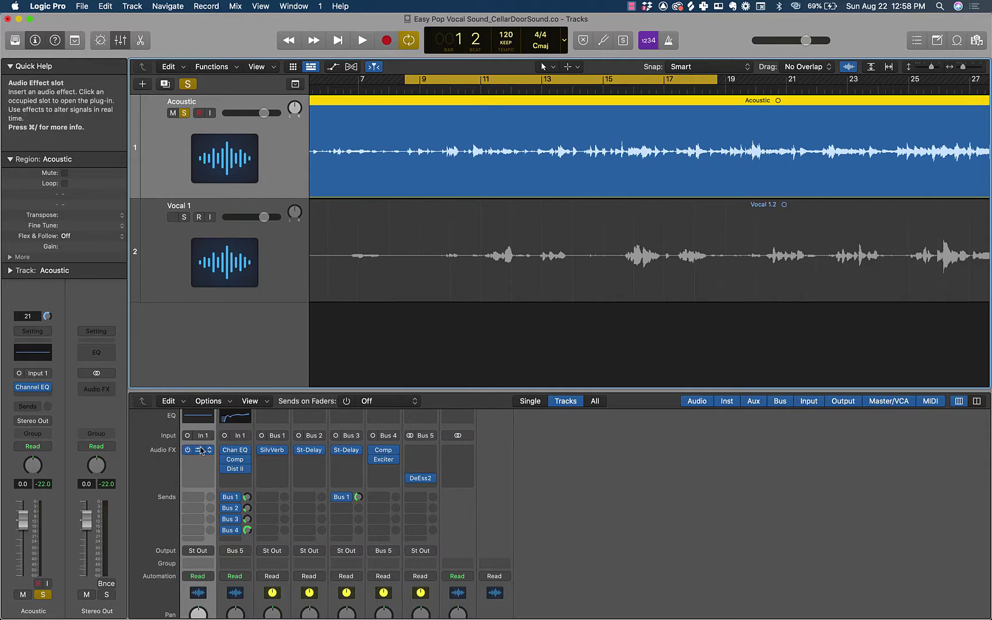
pyautogui.click(199, 453)
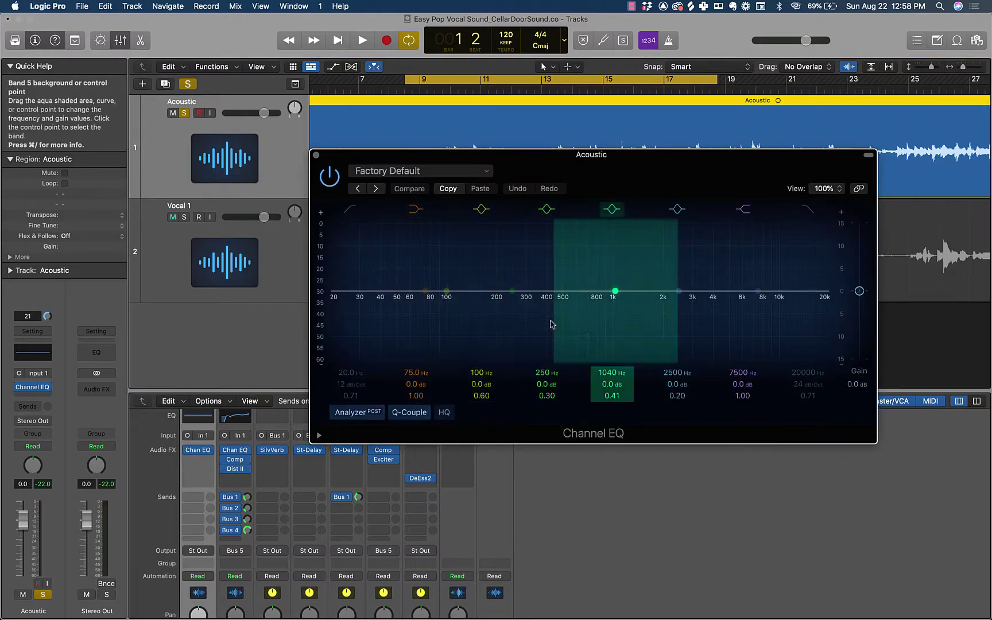
pyautogui.moveTo(629, 161); pyautogui.dragTo(628, 143)
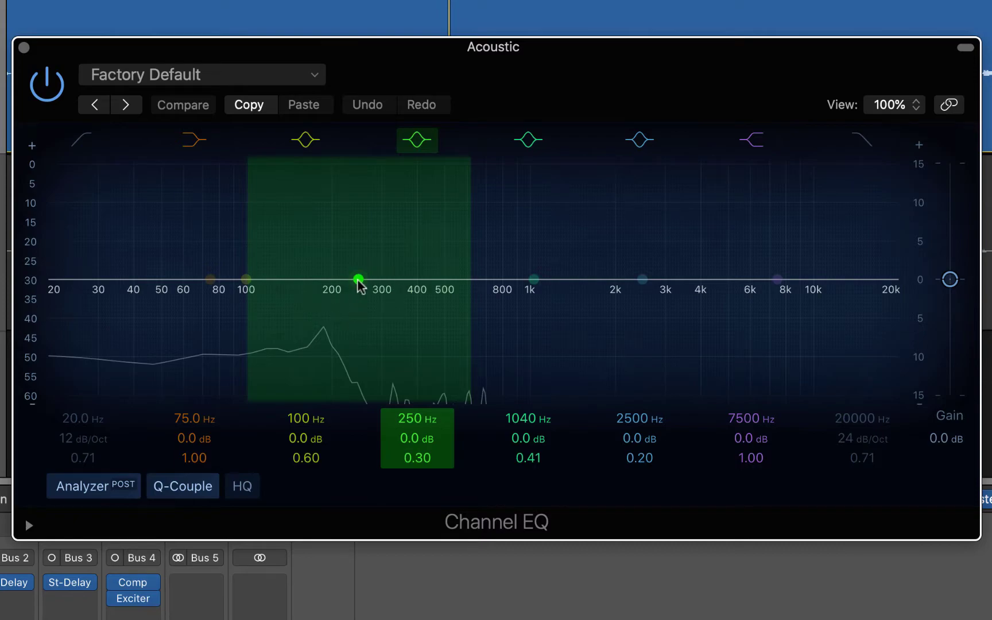
# - Boost the 250 Hz EQ band with a narrow Q of 7.30 and sweep it to 187 Hz at about +12.1 dB
pyautogui.moveTo(357, 280); pyautogui.dragTo(352, 233)
pyautogui.scroll(5, 352, 230)
pyautogui.scroll(8, 352, 234)
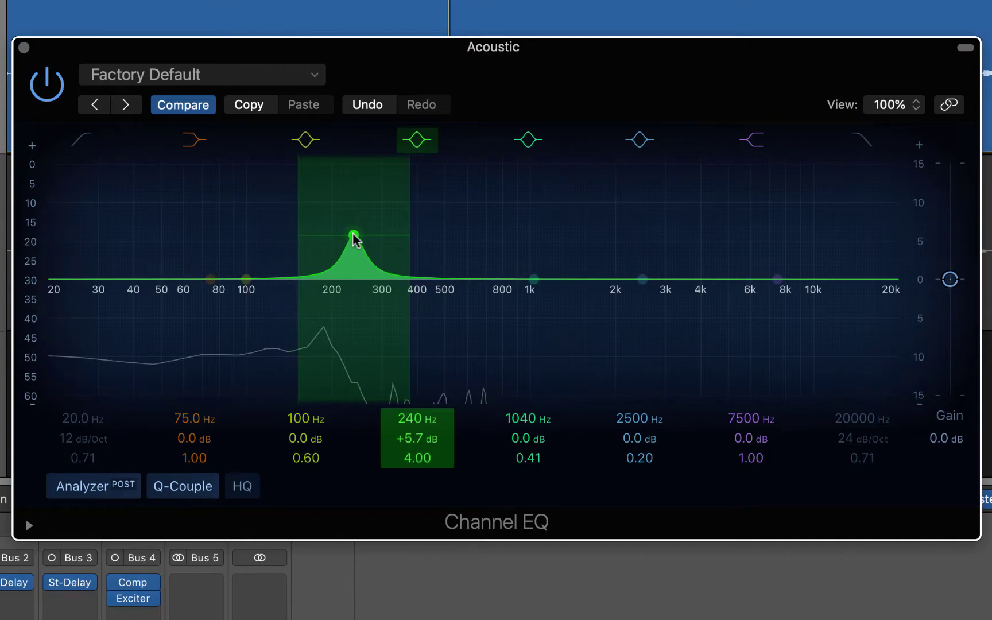
pyautogui.scroll(2, 354, 238)
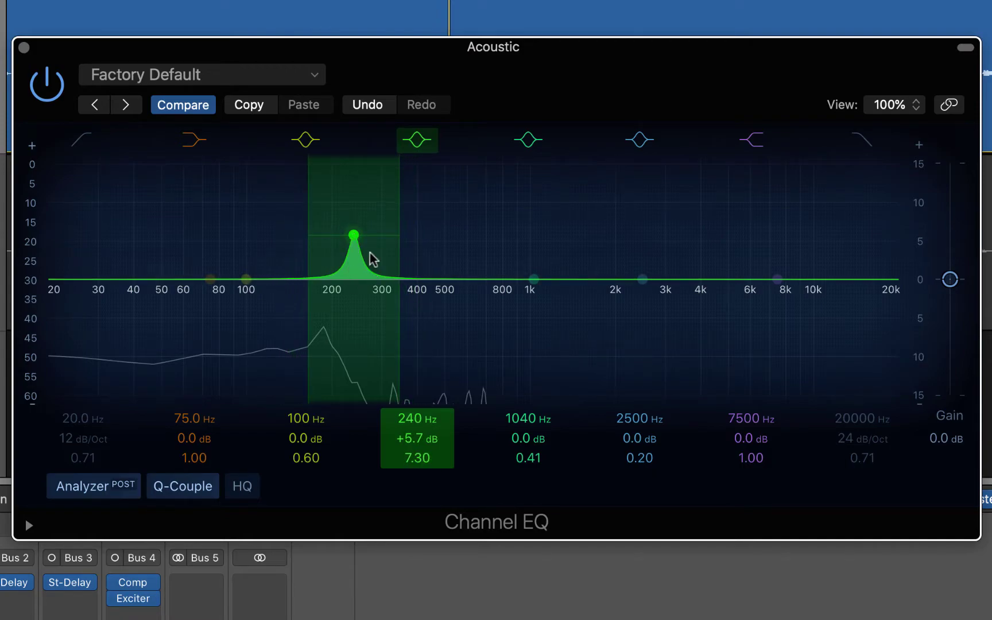
pyautogui.moveTo(354, 239); pyautogui.dragTo(323, 165)
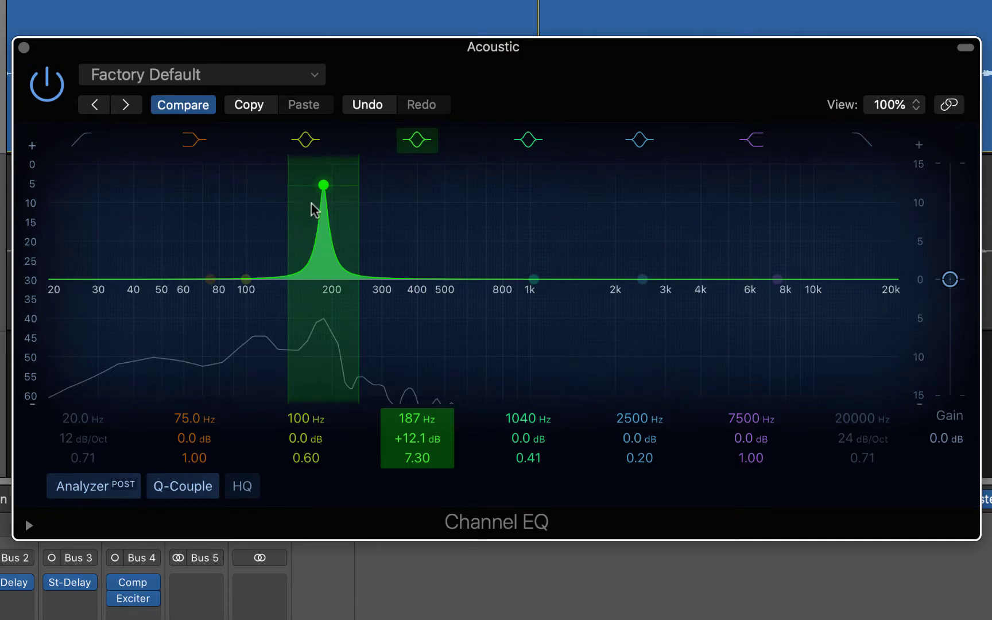
# - Widen the boosted EQ band to a Q of 1.20 and turn it into a -4.0 dB cut at about 184 Hz
pyautogui.moveTo(413, 441); pyautogui.dragTo(413, 503)
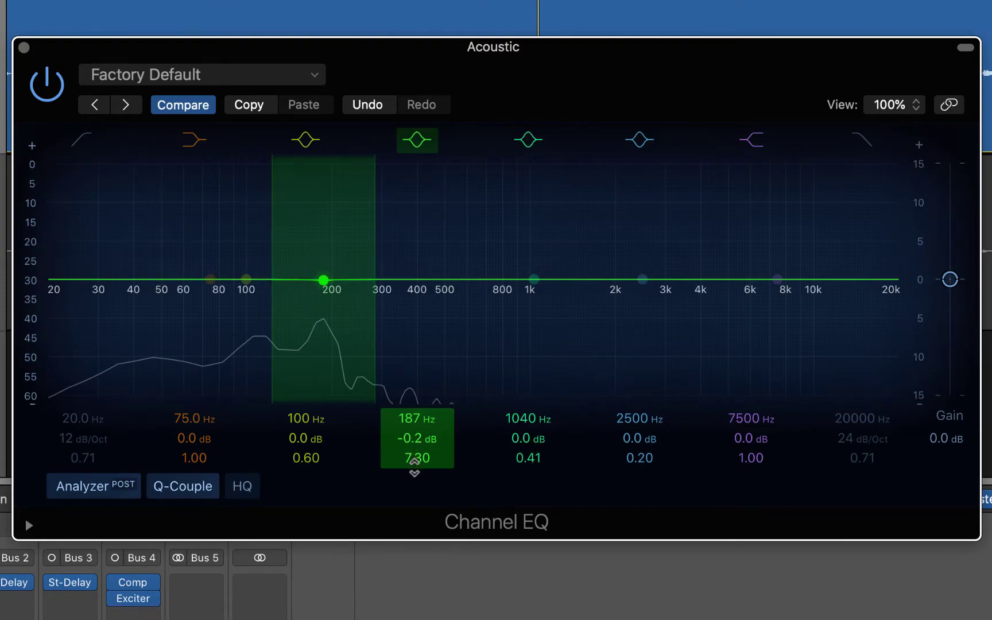
pyautogui.moveTo(415, 462); pyautogui.dragTo(415, 505)
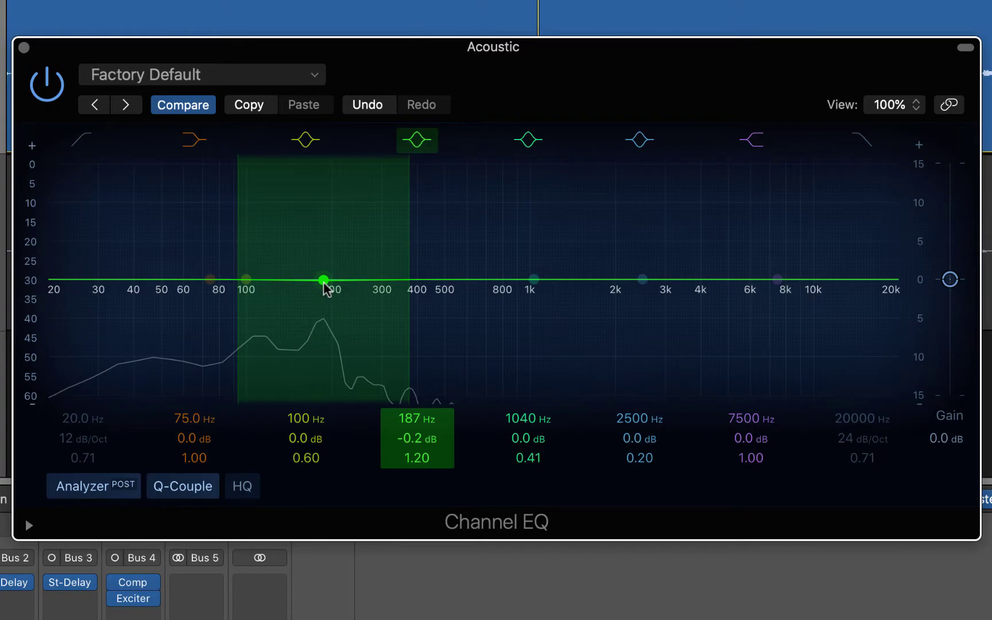
pyautogui.moveTo(324, 287); pyautogui.dragTo(322, 312)
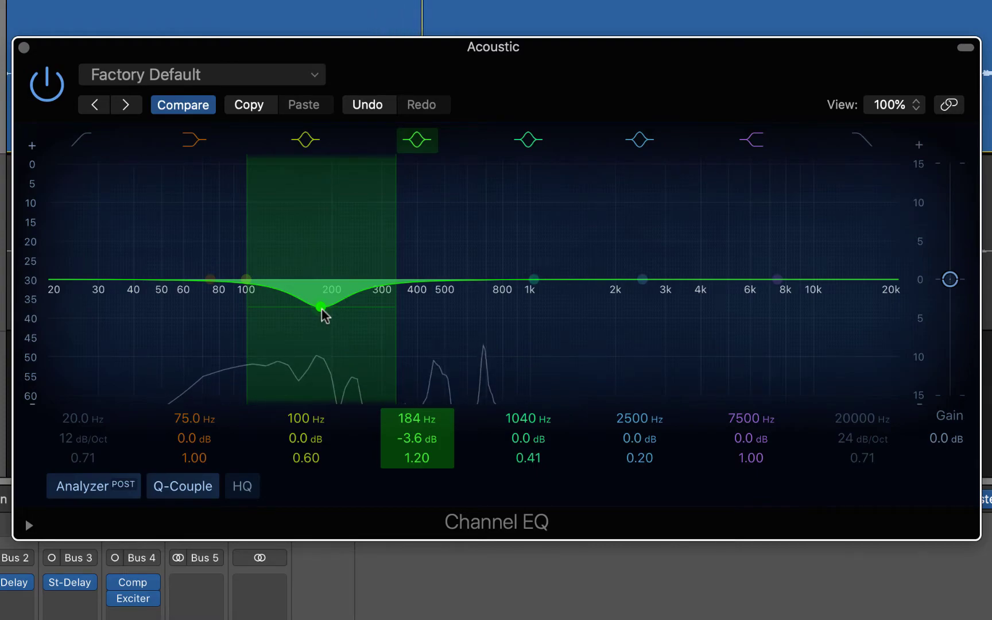
pyautogui.moveTo(322, 309); pyautogui.dragTo(322, 313)
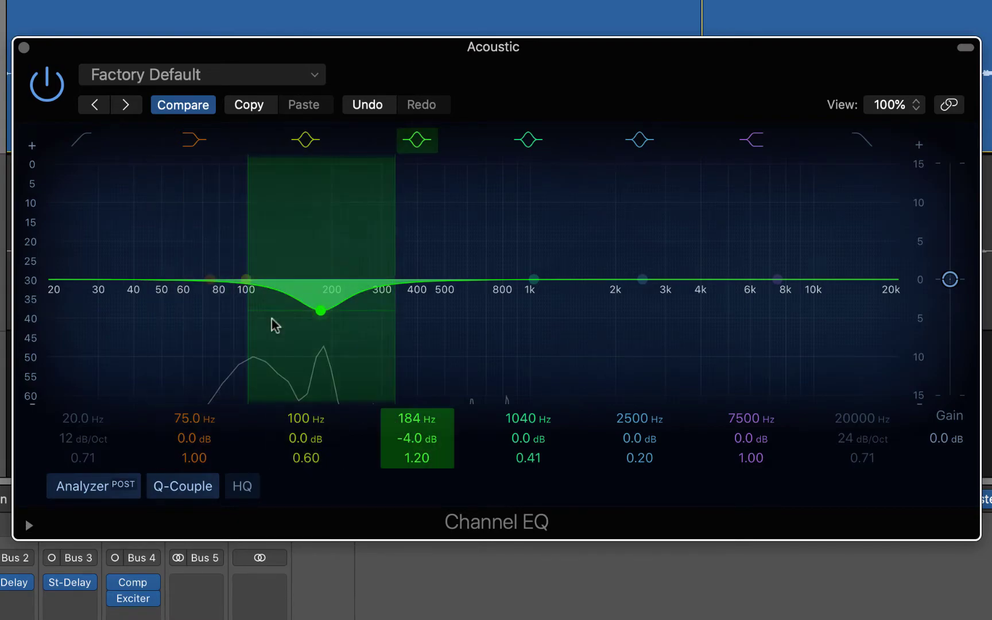
# - Set the low-mid cut band's frequency to 187 Hz and ease its gain to -2.8 dB
pyautogui.moveTo(417, 419); pyautogui.dragTo(417, 417)
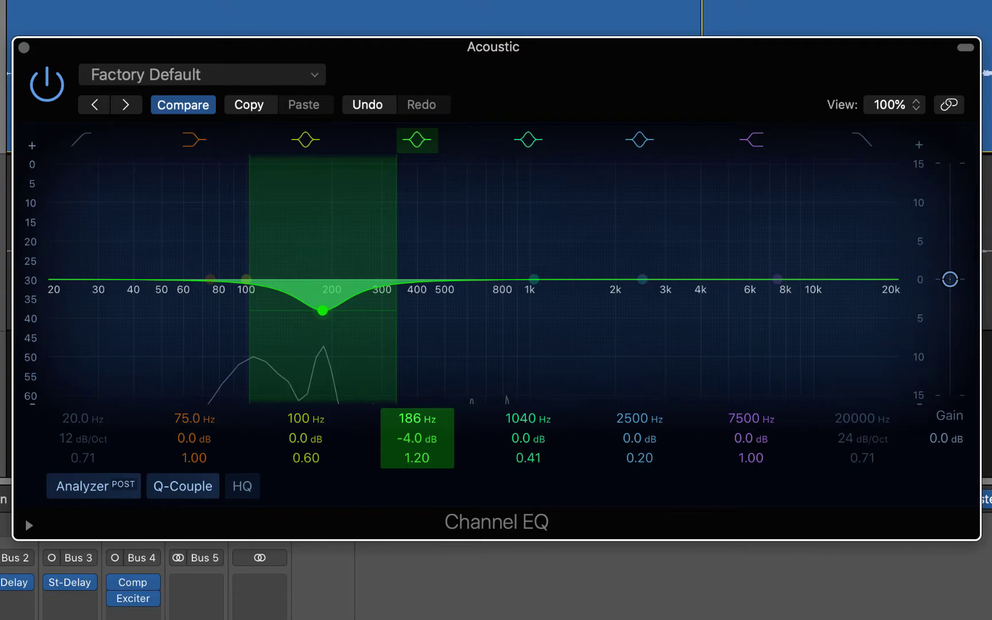
pyautogui.doubleClick(415, 422)
pyautogui.write('187')
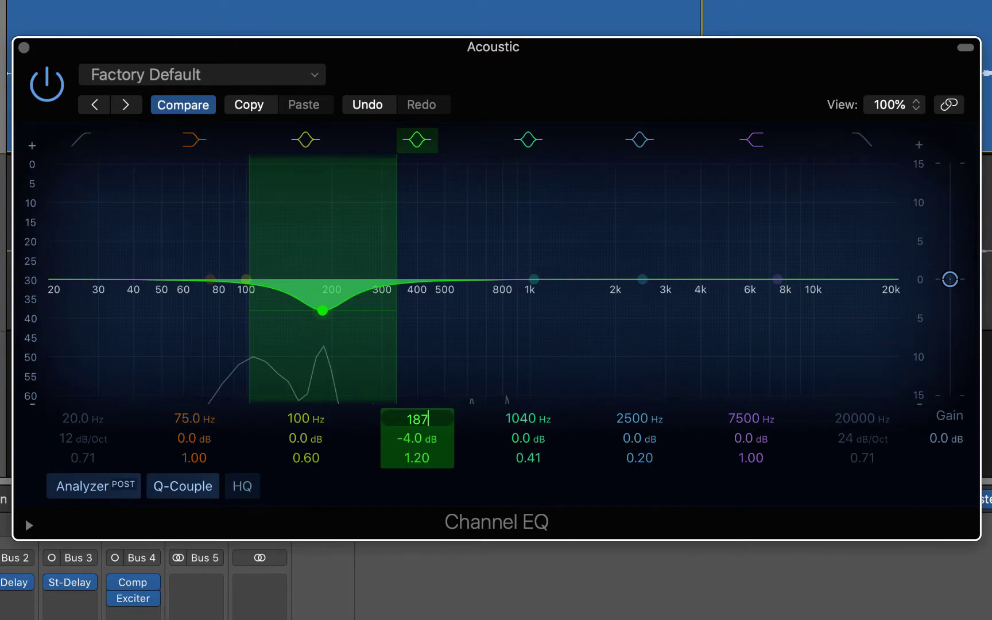
pyautogui.press('Return')
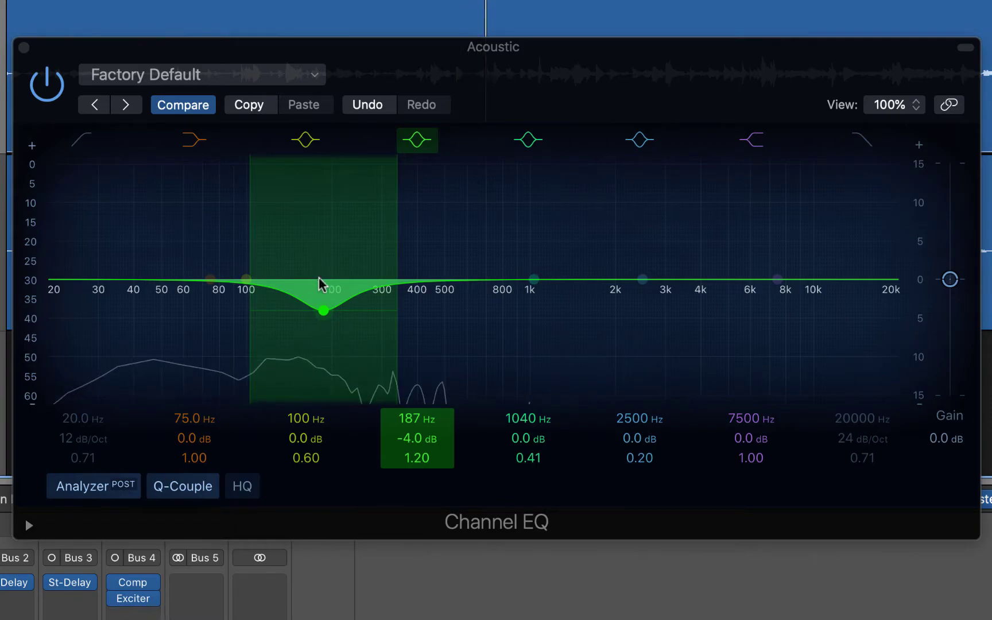
pyautogui.moveTo(416, 437); pyautogui.dragTo(417, 421)
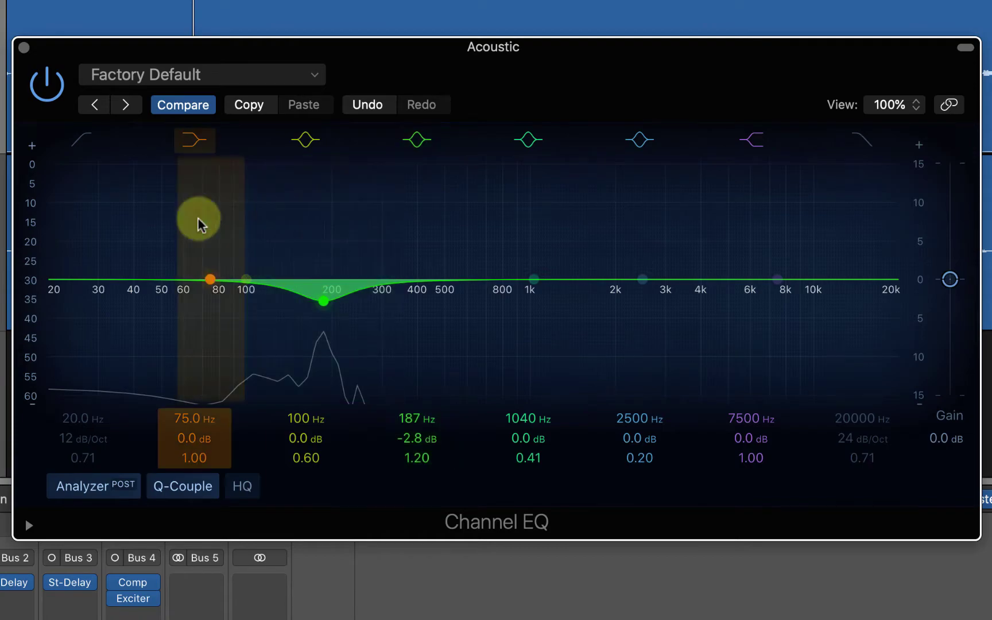
# - Enable the low-cut filter and set it to 56 Hz at 12 dB/Oct with a Q of 0.79
pyautogui.click(79, 140)
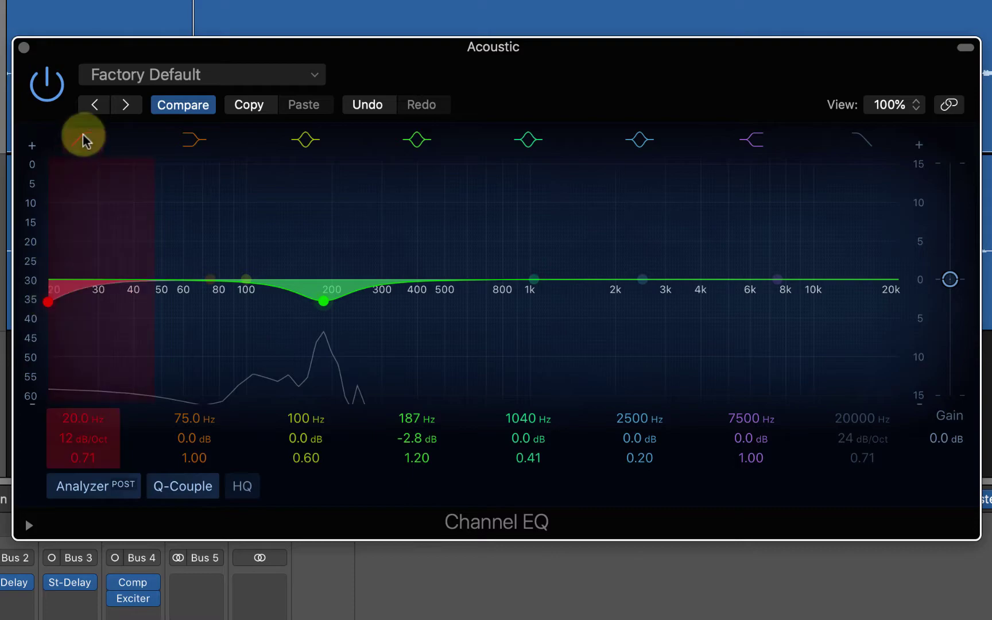
pyautogui.moveTo(50, 305); pyautogui.dragTo(157, 302)
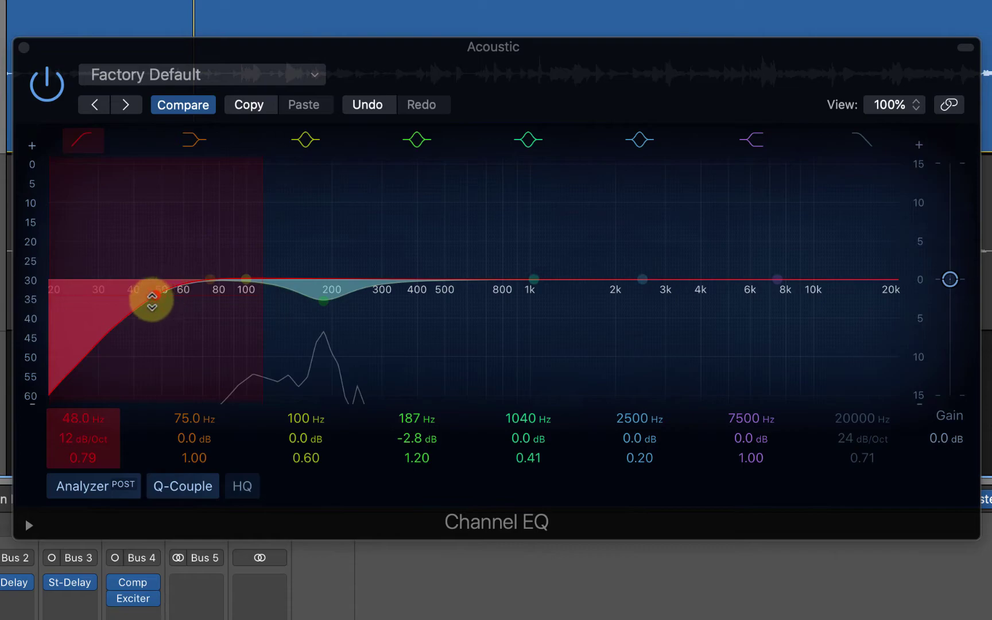
pyautogui.moveTo(148, 295); pyautogui.dragTo(180, 296)
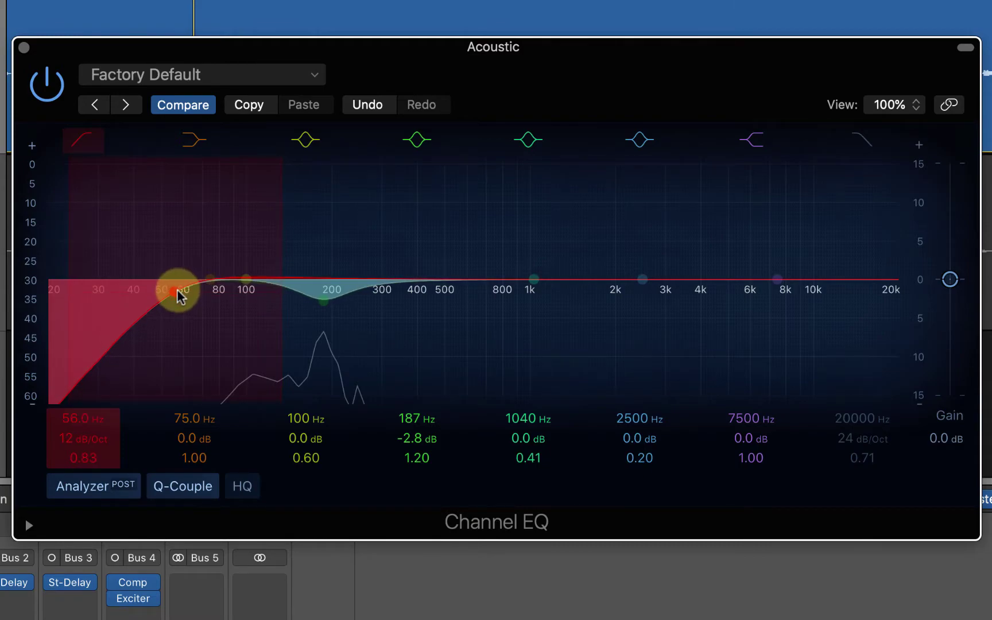
# - Compare the guitar sound with the low-cut filter bypassed and engaged, leaving the filter on
pyautogui.click(91, 146)
pyautogui.click(91, 146)
pyautogui.click(91, 146)
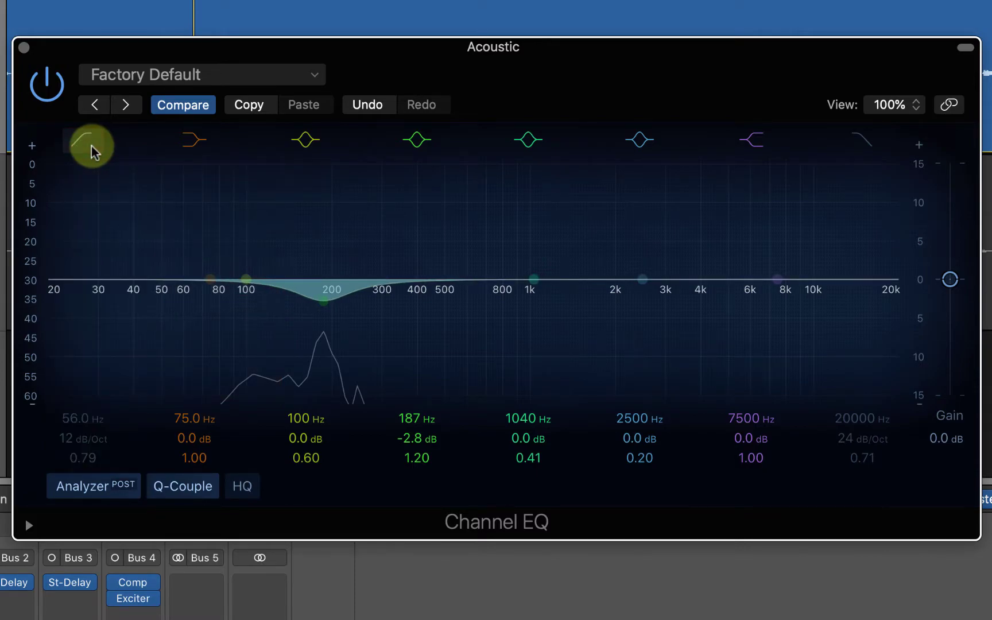
pyautogui.click(91, 145)
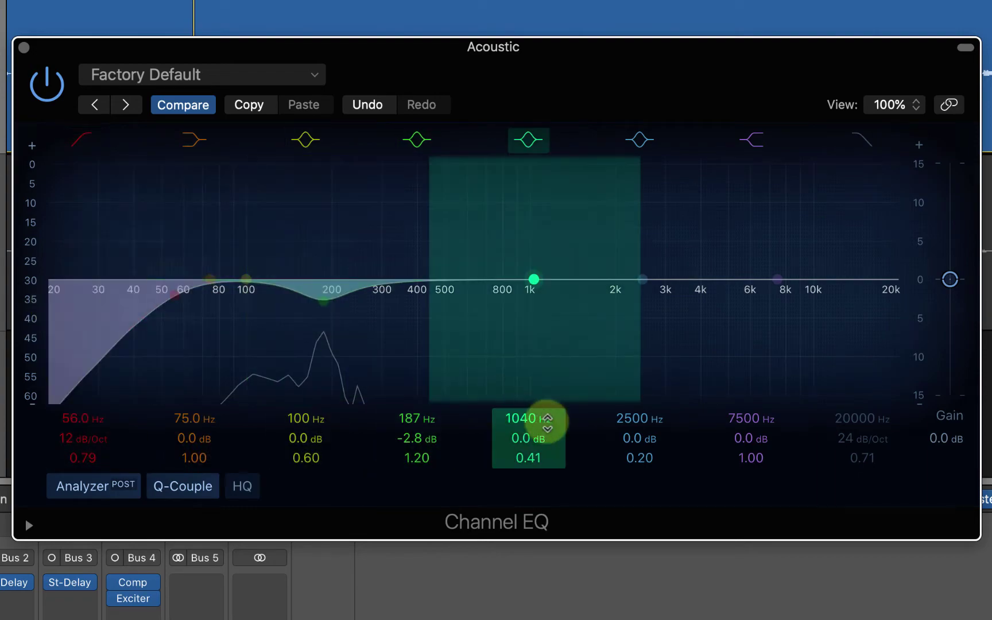
pyautogui.click(81, 144)
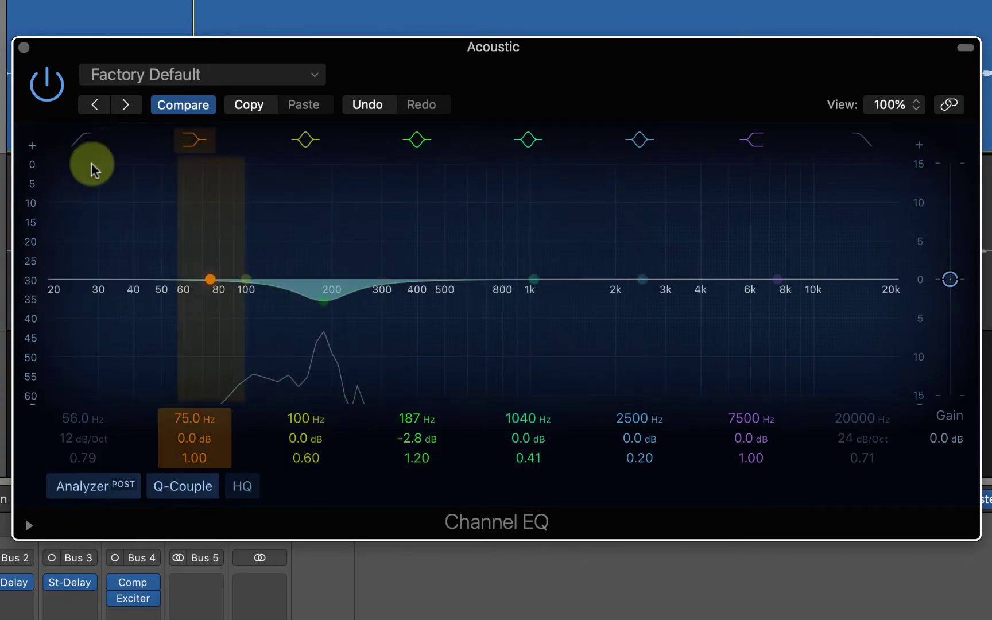
pyautogui.click(80, 141)
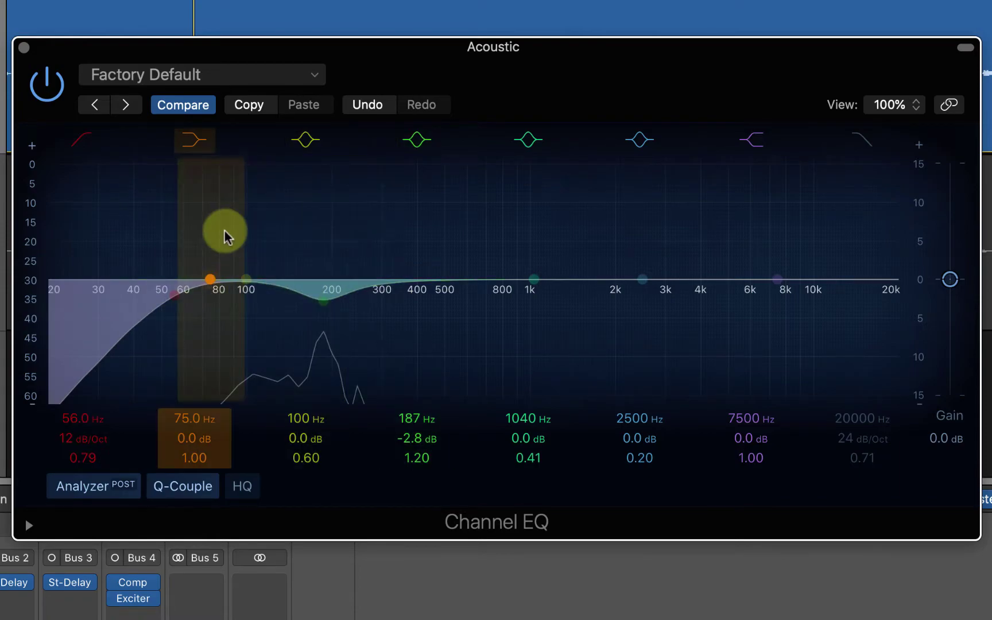
pyautogui.click(91, 140)
pyautogui.click(91, 139)
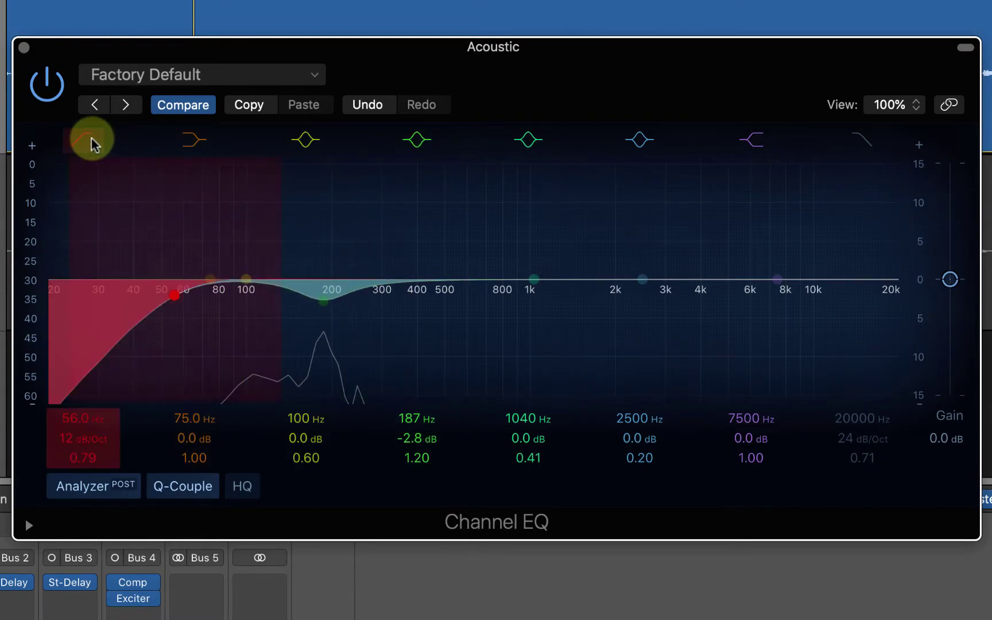
pyautogui.click(91, 139)
pyautogui.click(91, 139)
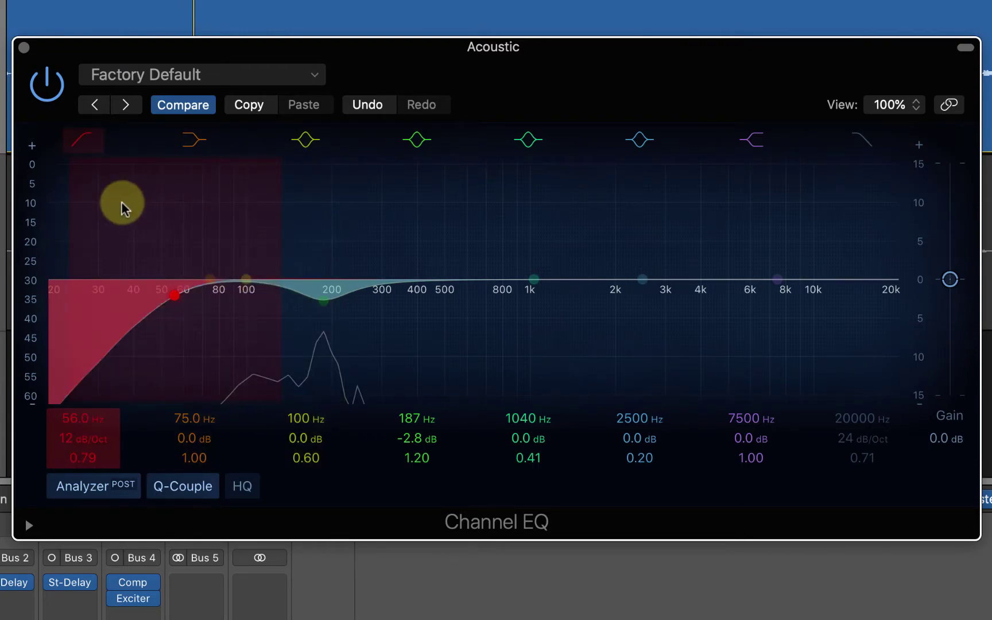
pyautogui.click(85, 141)
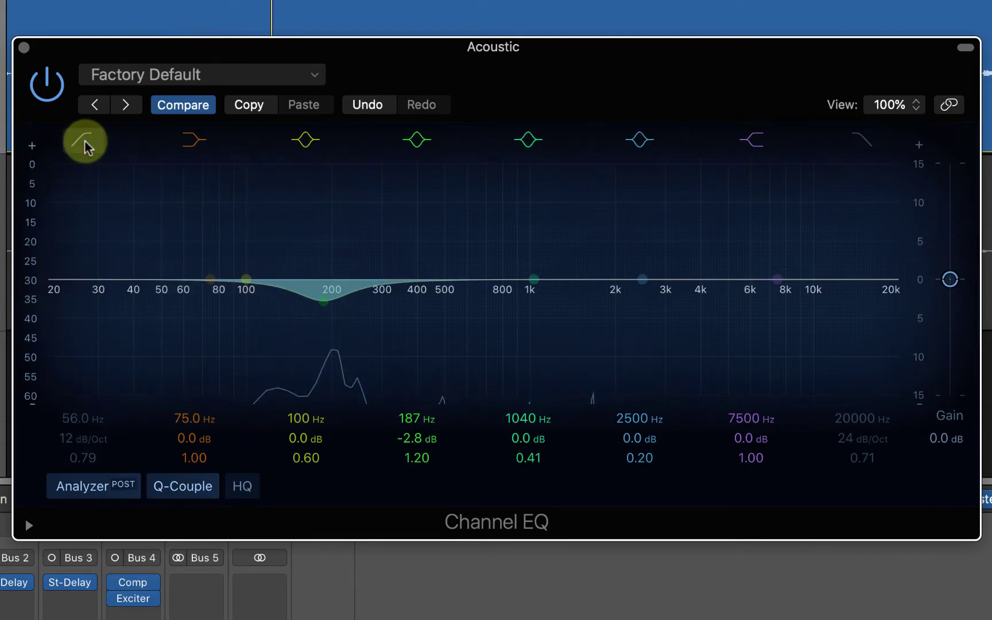
pyautogui.click(85, 142)
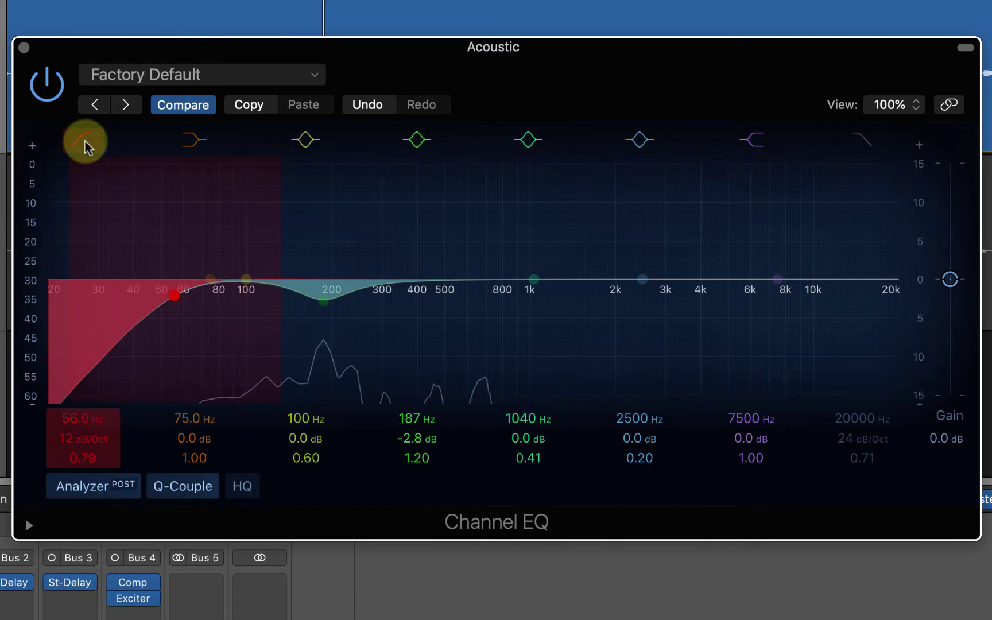
pyautogui.click(85, 142)
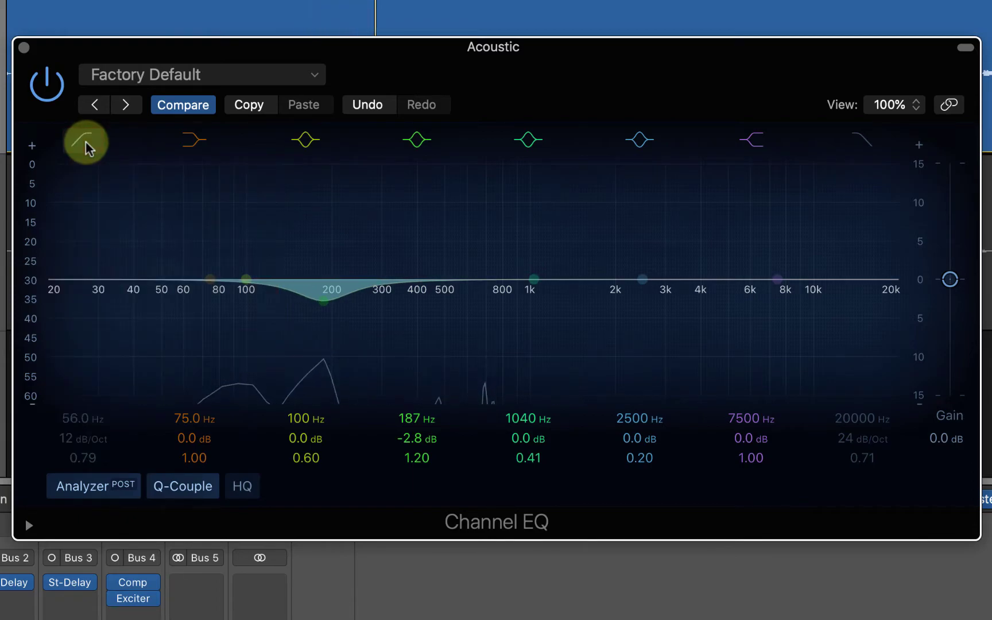
pyautogui.click(85, 142)
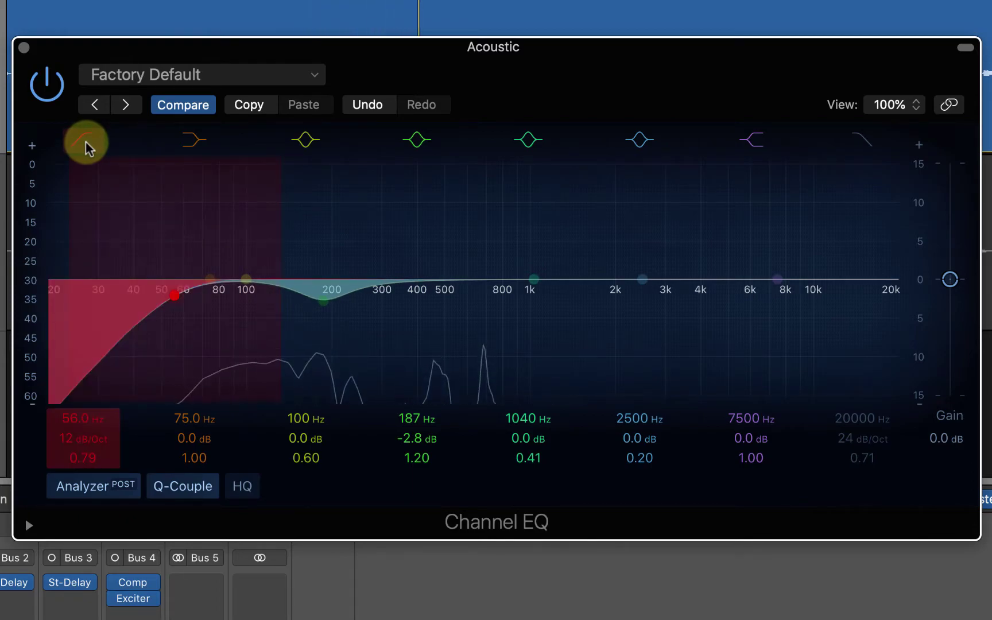
pyautogui.click(90, 399)
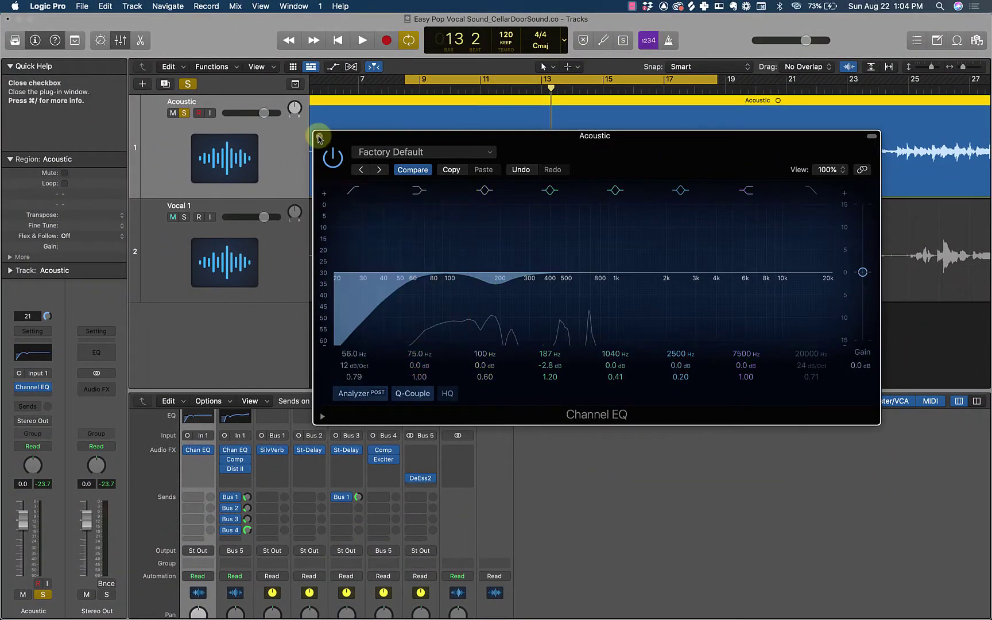
# - Close the Channel EQ and insert a mono Compressor after it on the Acoustic channel, moving its window down
pyautogui.click(319, 137)
pyautogui.click(206, 456)
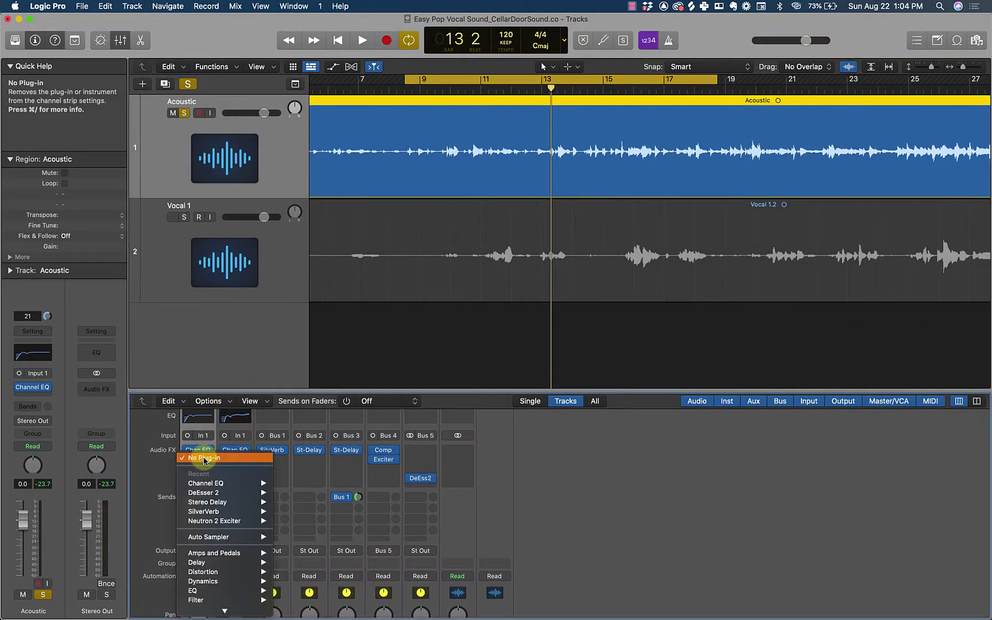
pyautogui.moveTo(230, 581)
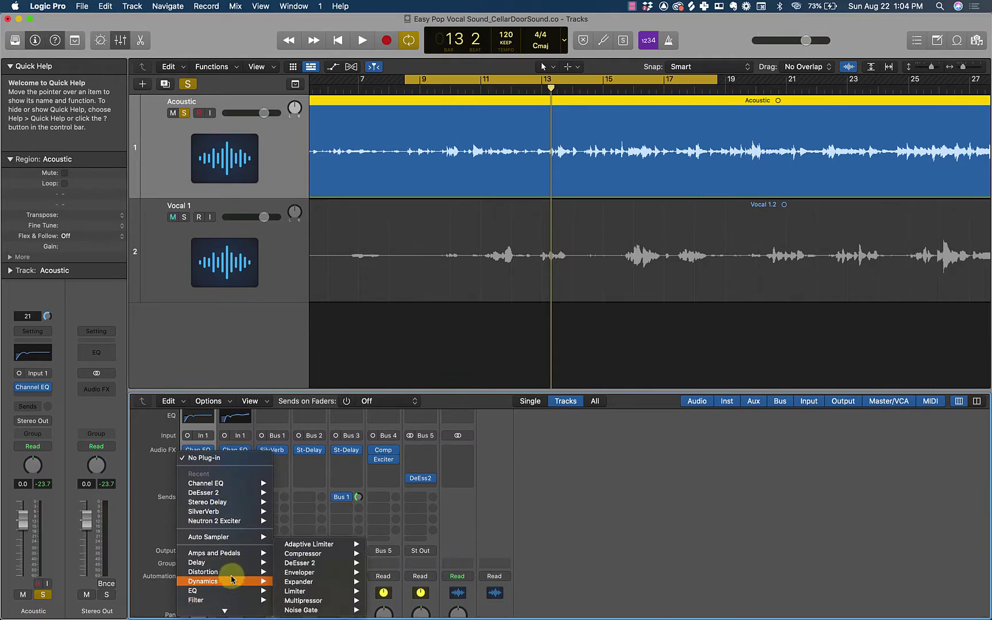
pyautogui.moveTo(314, 555)
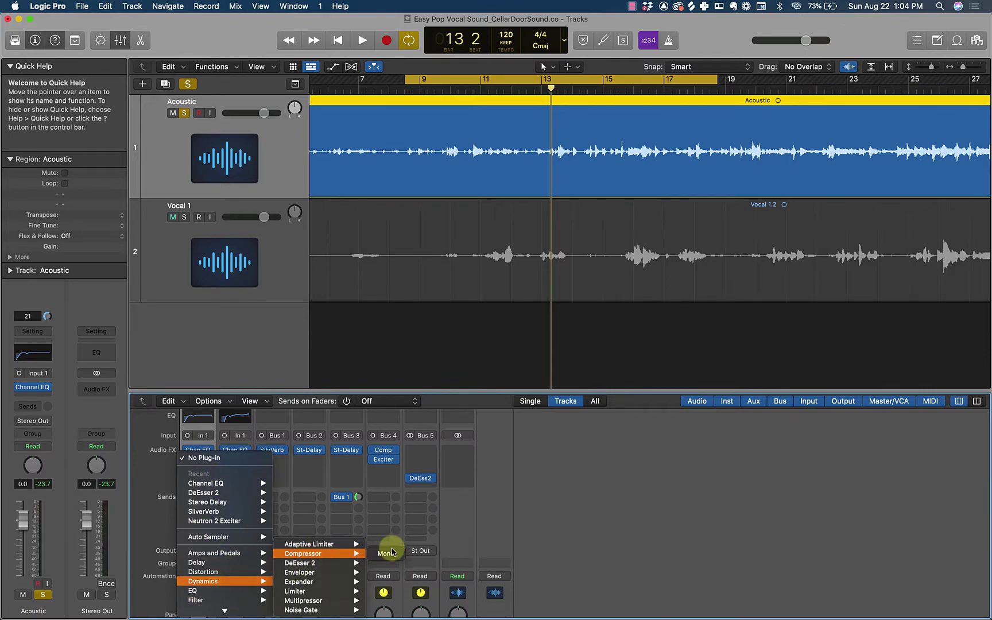
pyautogui.click(387, 555)
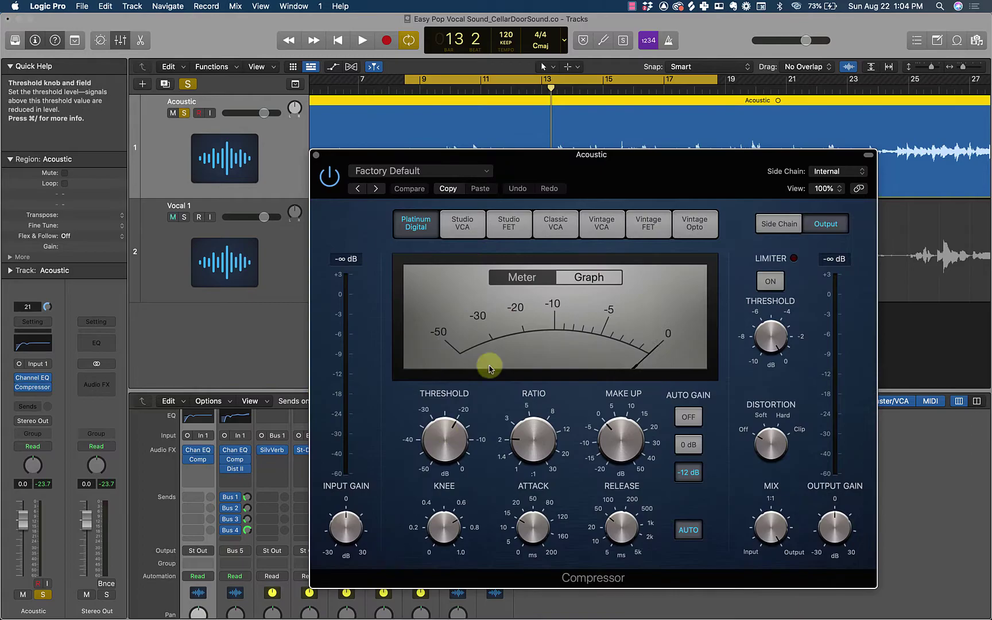
pyautogui.moveTo(637, 162); pyautogui.dragTo(643, 189)
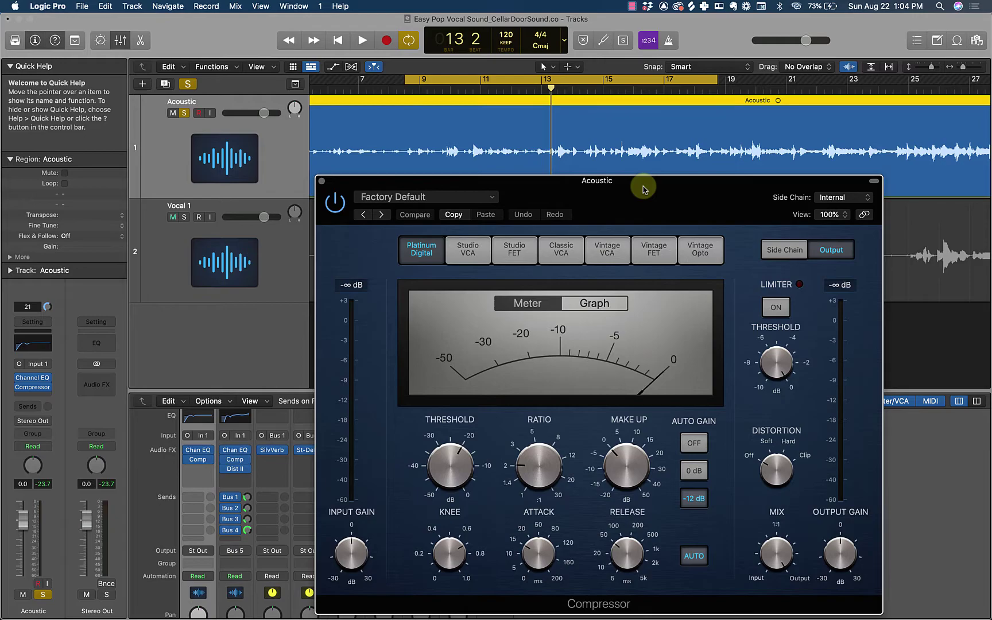
# - Shorten the cycle range to start at bar 13 and play the Acoustic track from there briefly
pyautogui.moveTo(406, 79); pyautogui.dragTo(548, 88)
pyautogui.press('space')
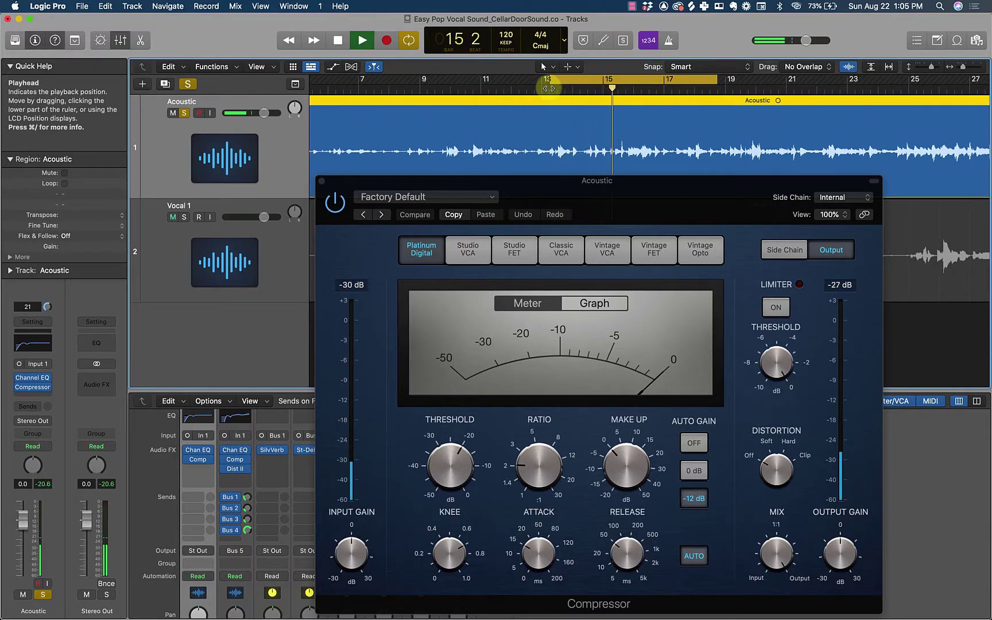
pyautogui.press('space')
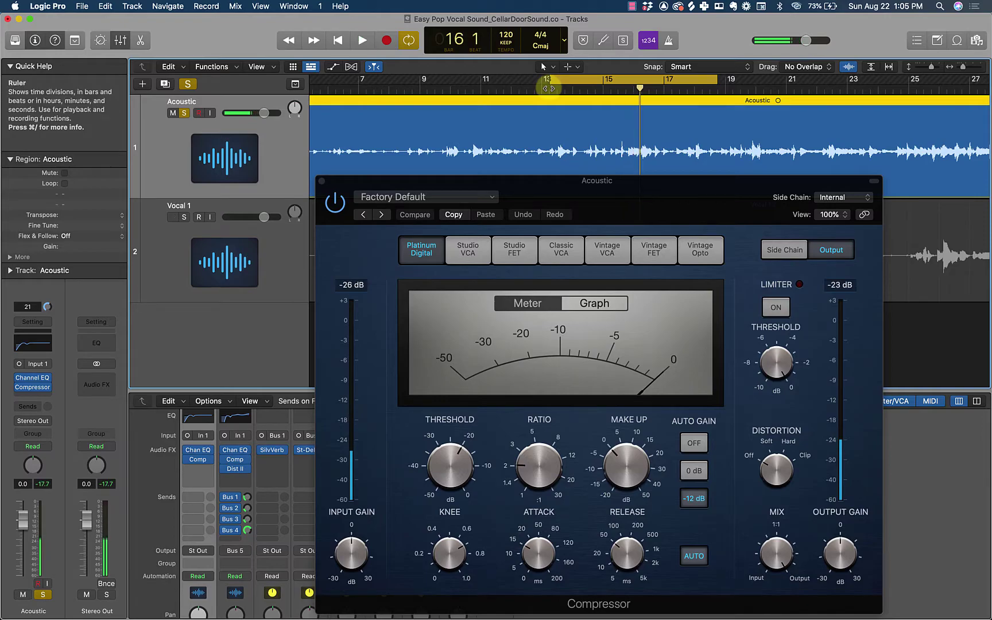
# - Load the Vocal - Light 2 preset in the Compressor and look over the preset list without choosing another
pyautogui.click(451, 193)
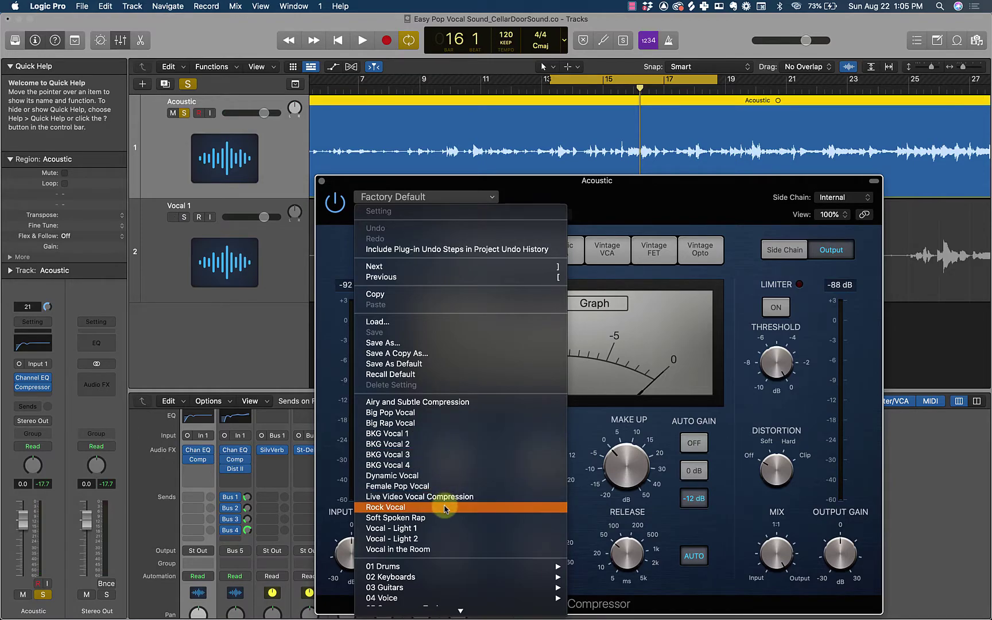
pyautogui.click(443, 538)
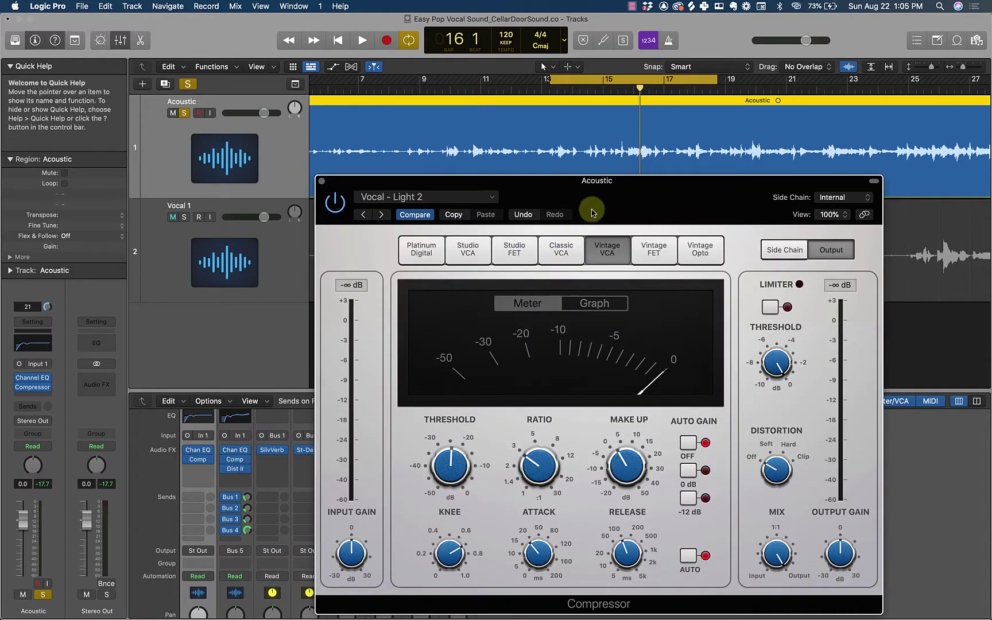
pyautogui.moveTo(611, 199); pyautogui.dragTo(610, 197)
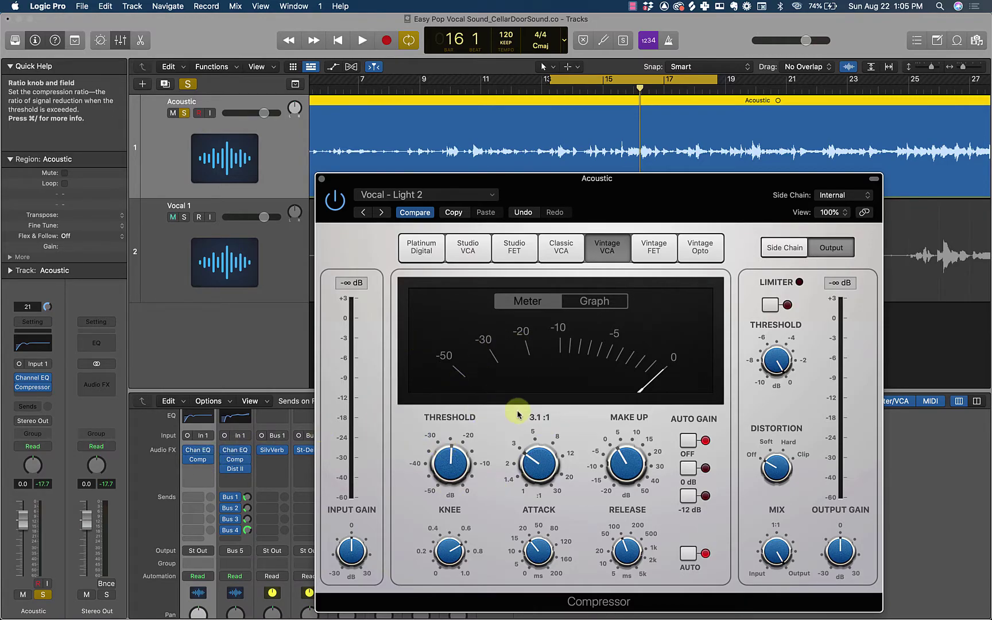
pyautogui.click(426, 196)
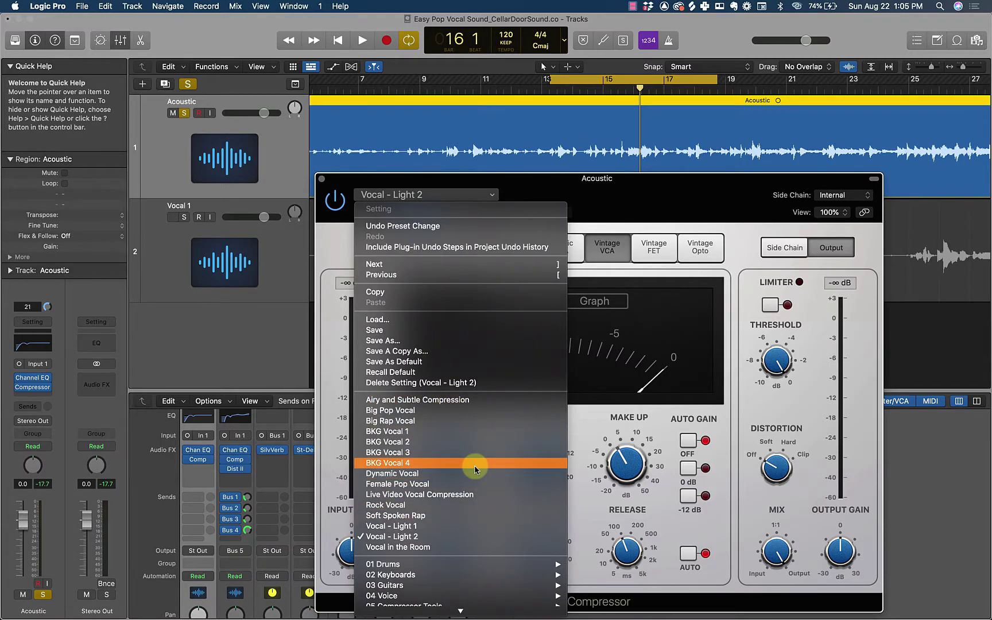
pyautogui.click(585, 423)
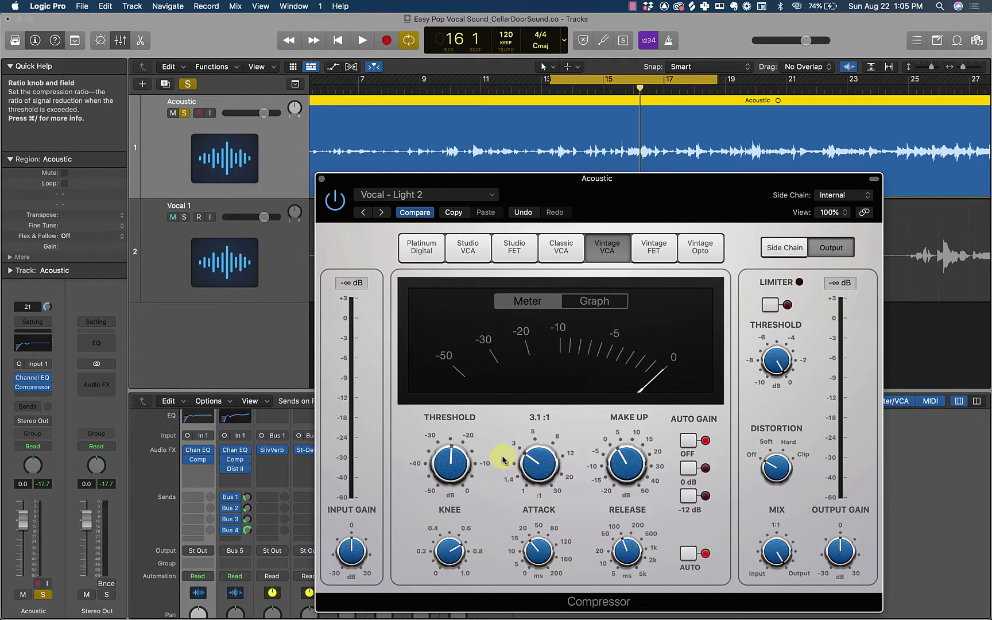
# - Lower the Compressor's threshold to about -31 dB while playing the cycled passage, and stop playback
pyautogui.moveTo(450, 464)
pyautogui.mouseDown()
pyautogui.moveTo(444, 445)
pyautogui.moveTo(449, 463)
pyautogui.mouseUp()
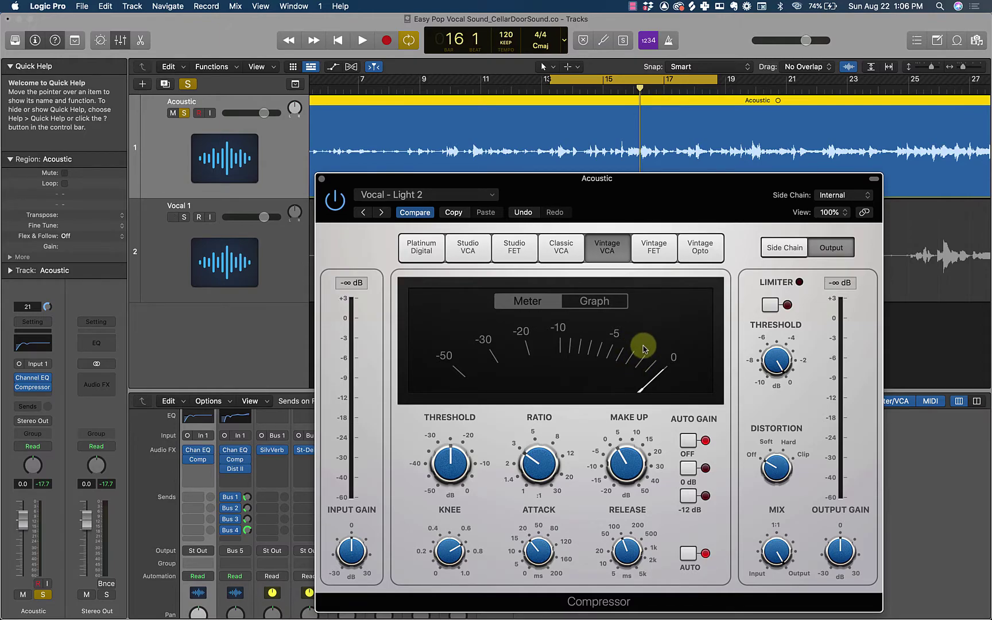
pyautogui.press('space')
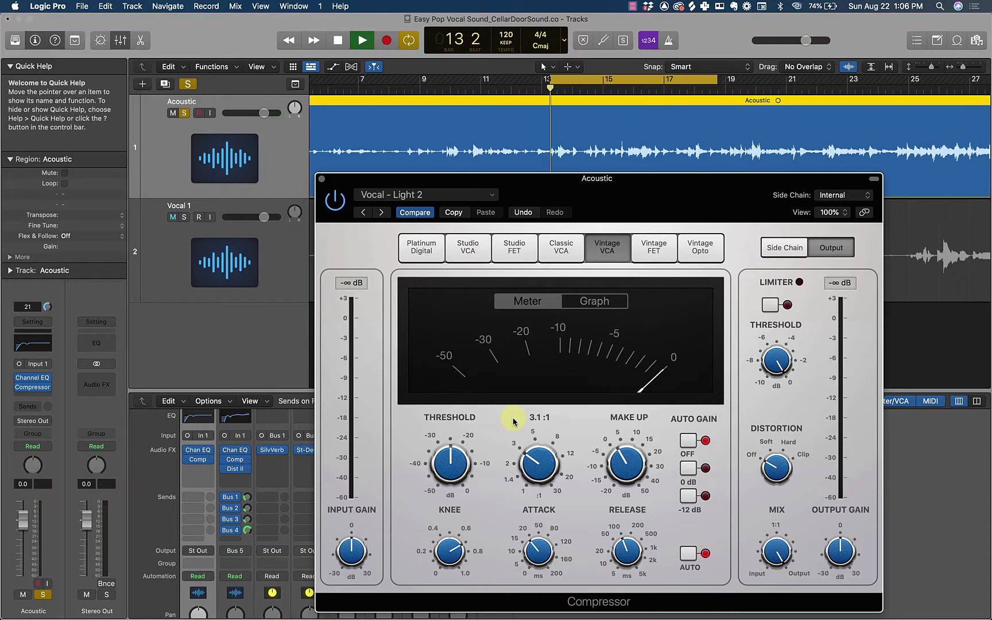
pyautogui.moveTo(451, 466); pyautogui.dragTo(435, 485)
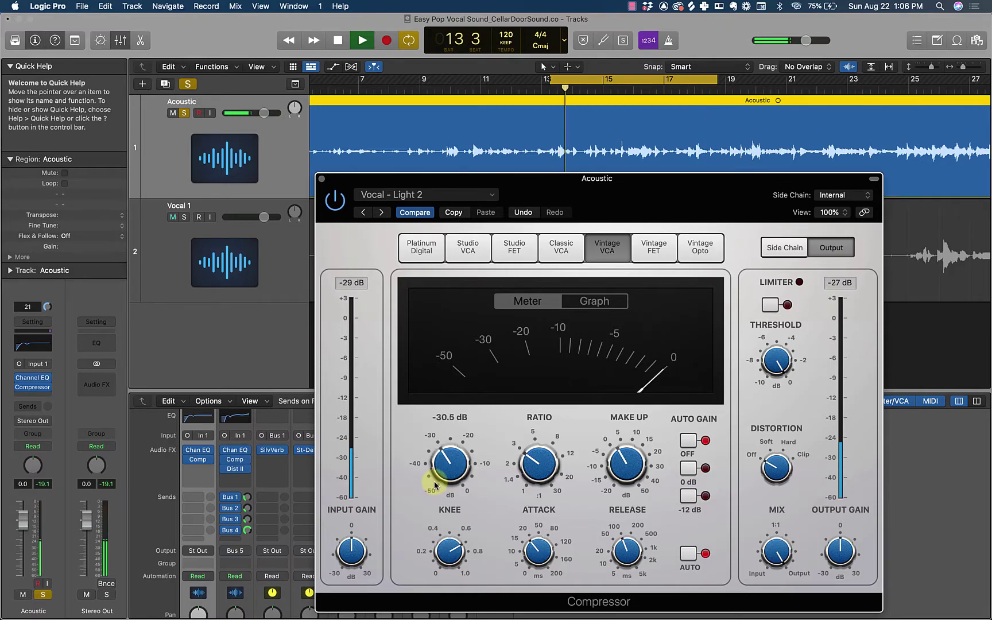
pyautogui.moveTo(435, 485); pyautogui.dragTo(450, 464)
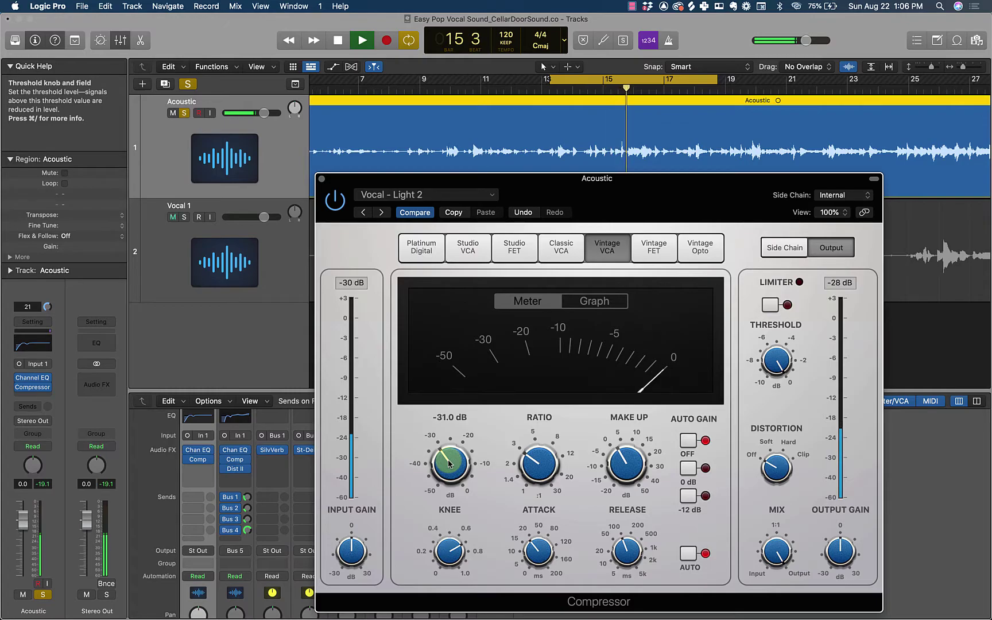
pyautogui.press('space')
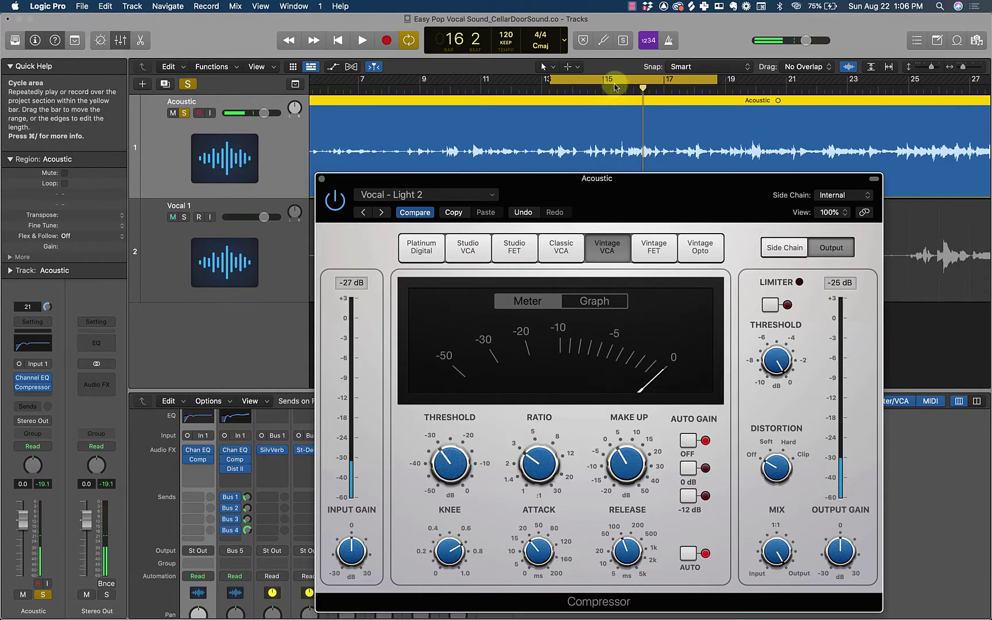
# - Turn cycling off and raise the Compressor's threshold to about -29 dB while playing the Acoustic track from around bar 25
pyautogui.click(615, 88)
pyautogui.hscroll(10, 642, 107)
pyautogui.hscroll(12, 642, 108)
pyautogui.hscroll(-7, 642, 108)
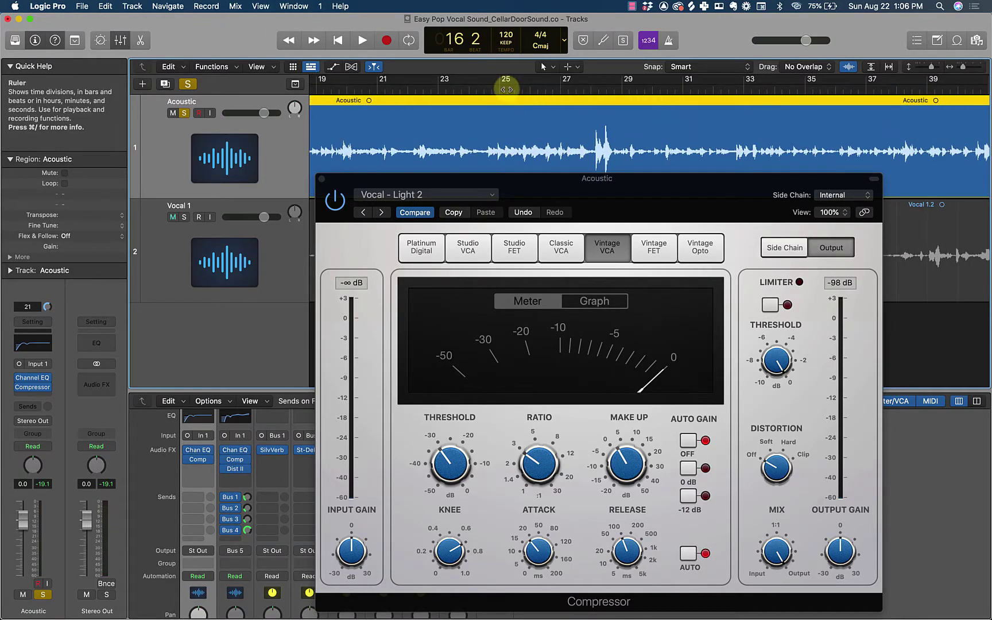
pyautogui.press('space')
pyautogui.click(445, 459)
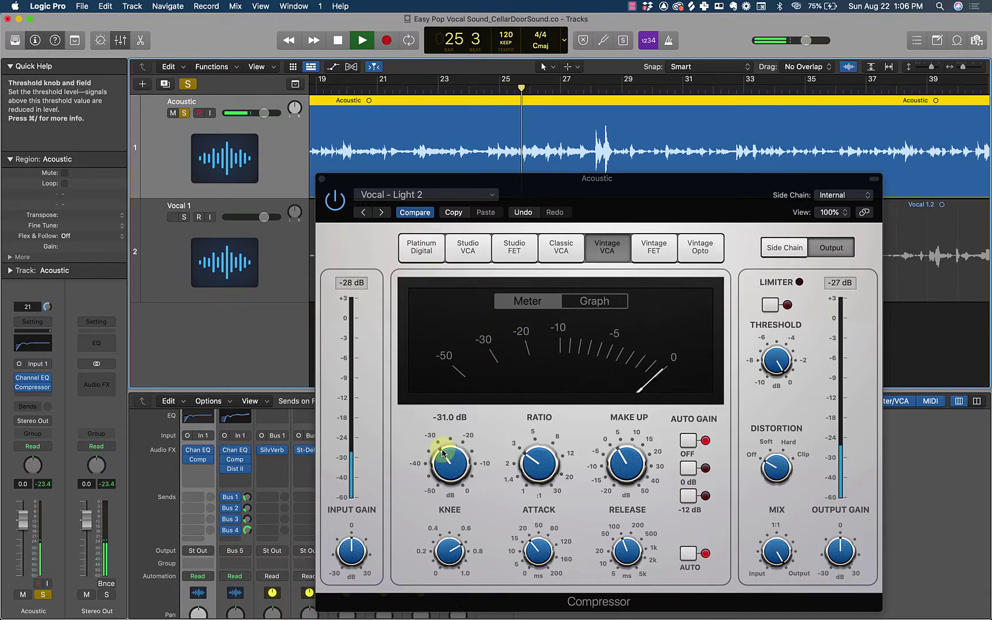
pyautogui.moveTo(445, 460); pyautogui.dragTo(445, 462)
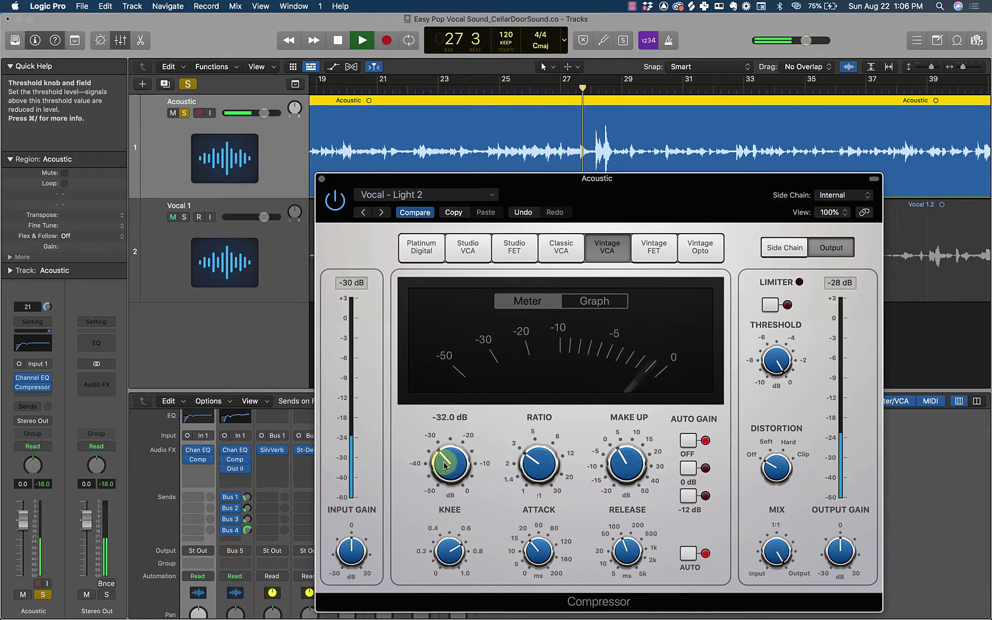
pyautogui.moveTo(445, 462); pyautogui.dragTo(446, 458)
pyautogui.click(577, 85)
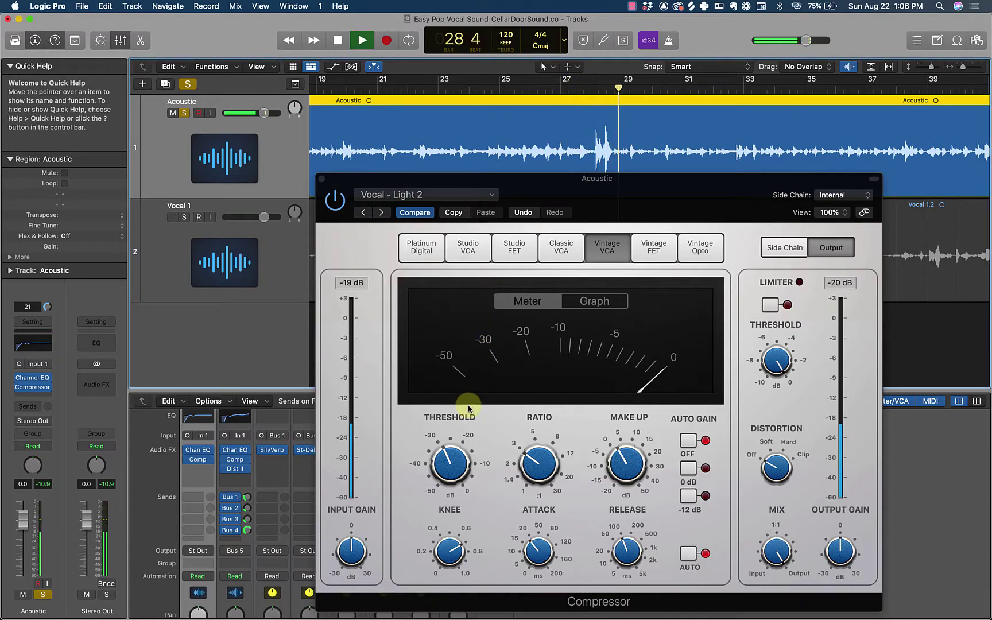
pyautogui.press('space')
# - Play the louder Acoustic passage leading up to bar 56 to check the Compressor's gain reduction at the current threshold
pyautogui.click(599, 137)
pyautogui.hscroll(10, 660, 109)
pyautogui.hscroll(10, 663, 113)
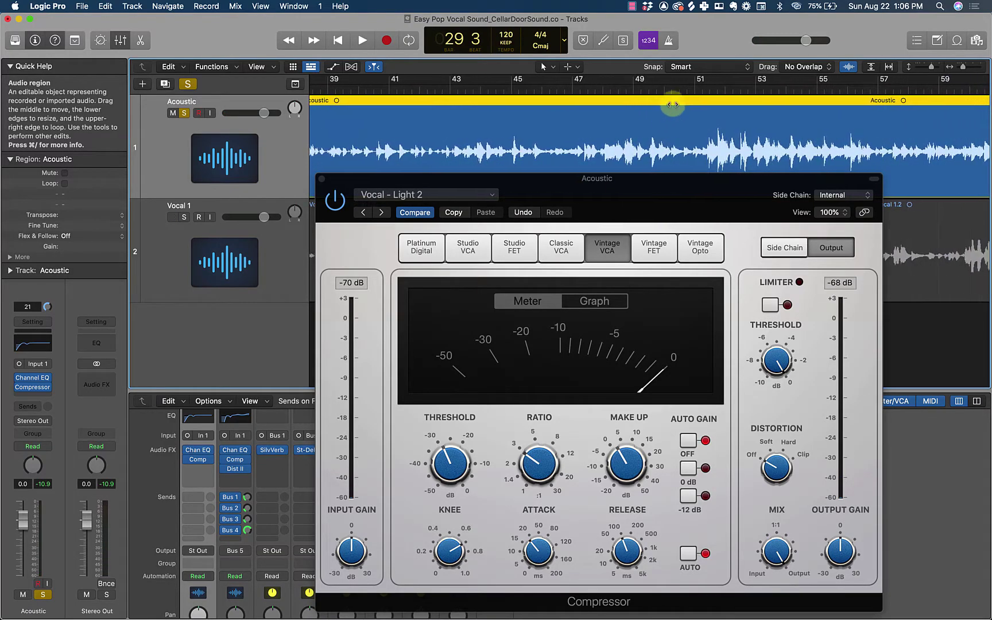
pyautogui.press('space')
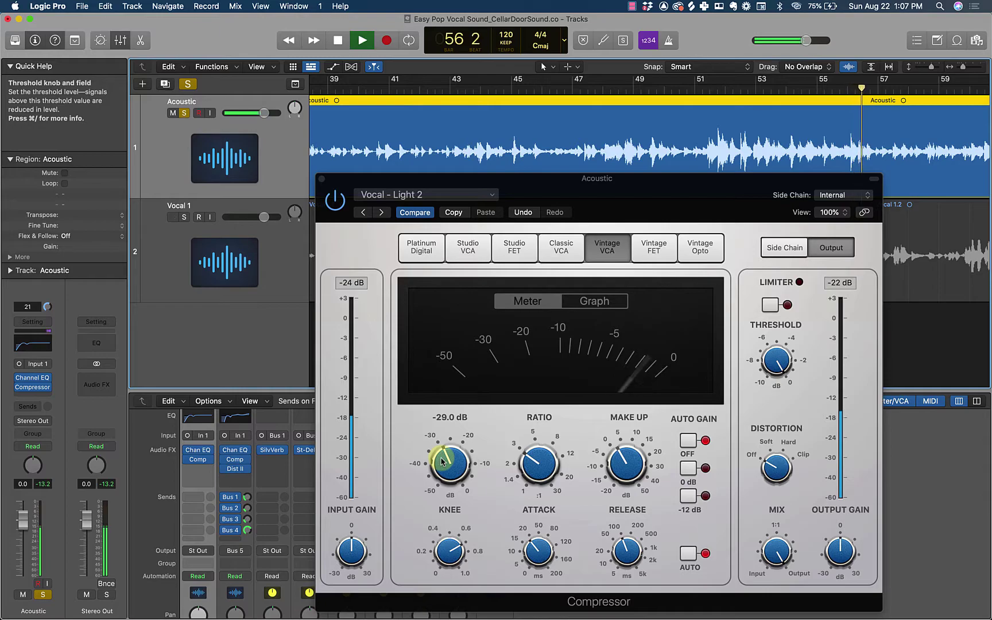
pyautogui.press('space')
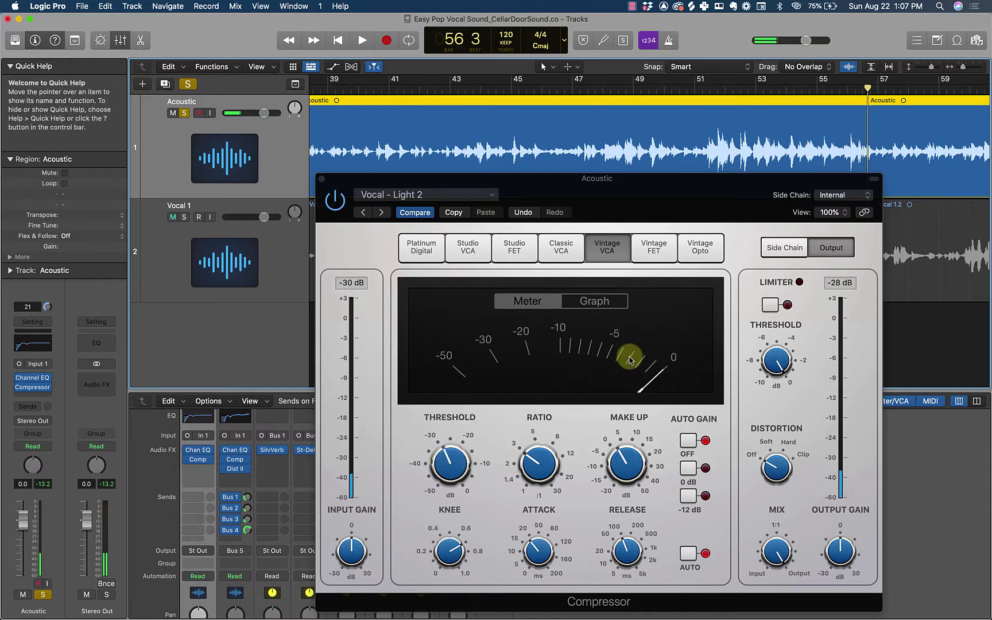
# - Unsolo the Acoustic track and set a six-bar cycle range from bar 51 to bar 57
pyautogui.hscroll(-2, 623, 142)
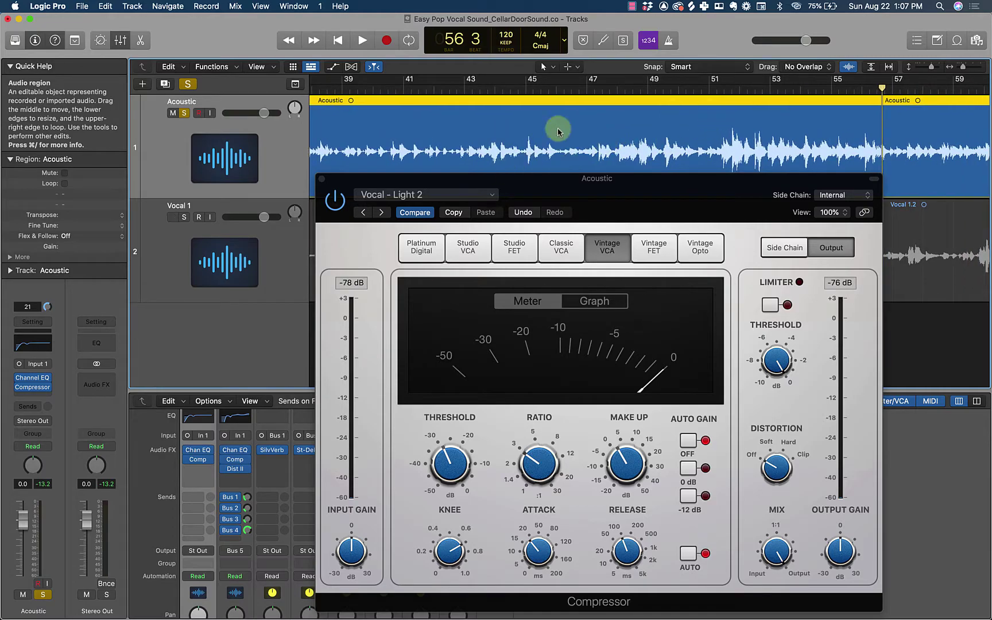
pyautogui.click(183, 112)
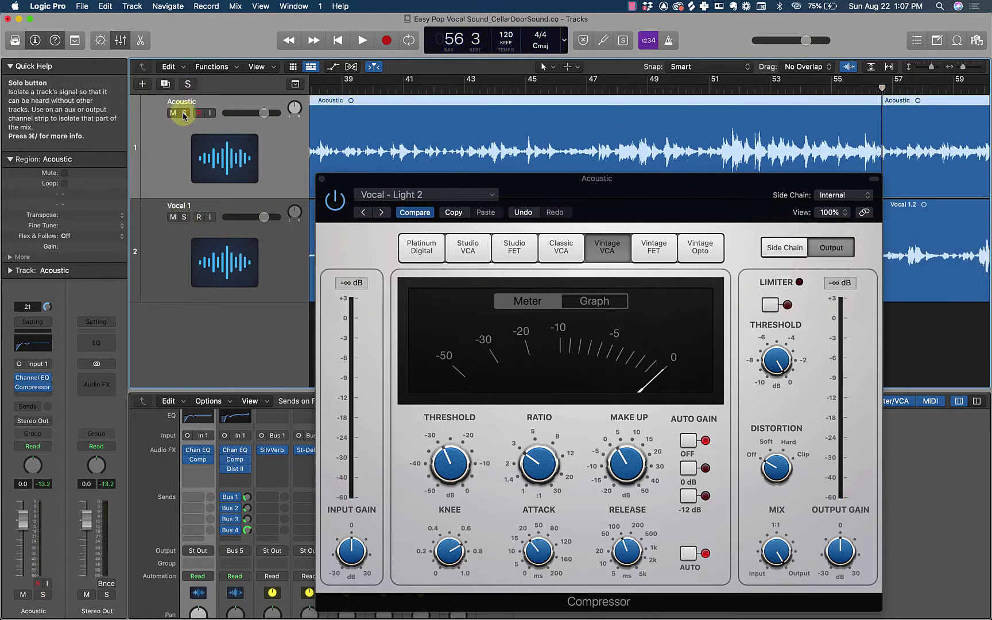
pyautogui.moveTo(722, 81); pyautogui.dragTo(892, 81)
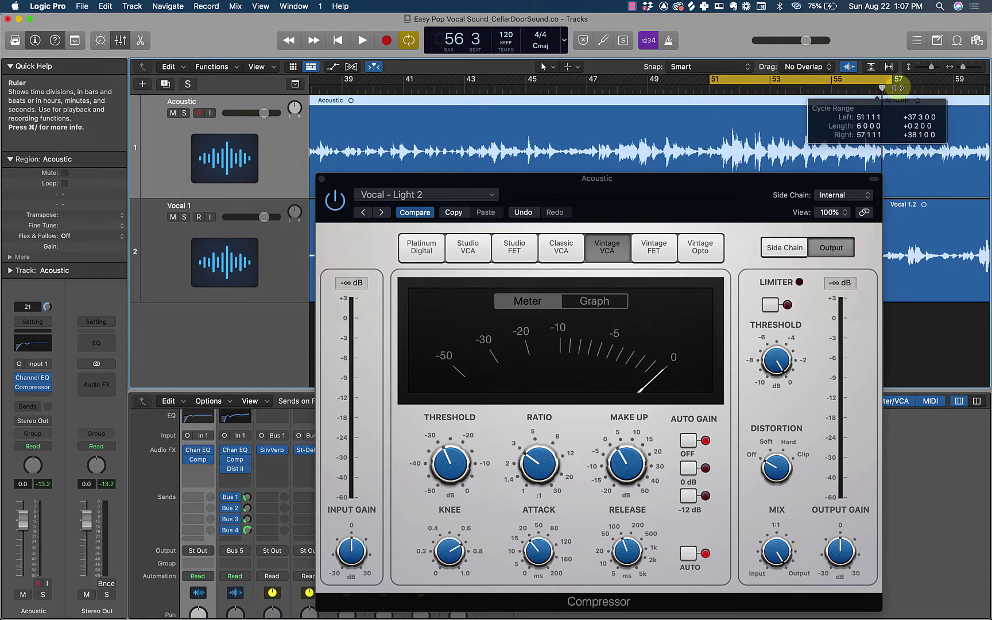
# - Compare the cycled passage with the Compressor bypassed and with it switched back on, stopping playback after each listen
pyautogui.click(332, 204)
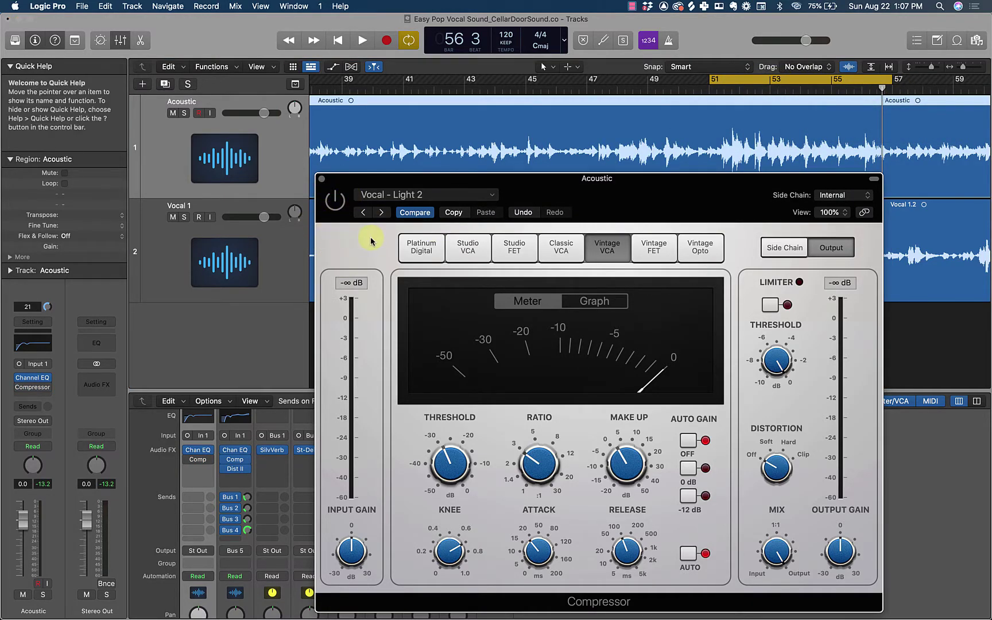
pyautogui.press('space')
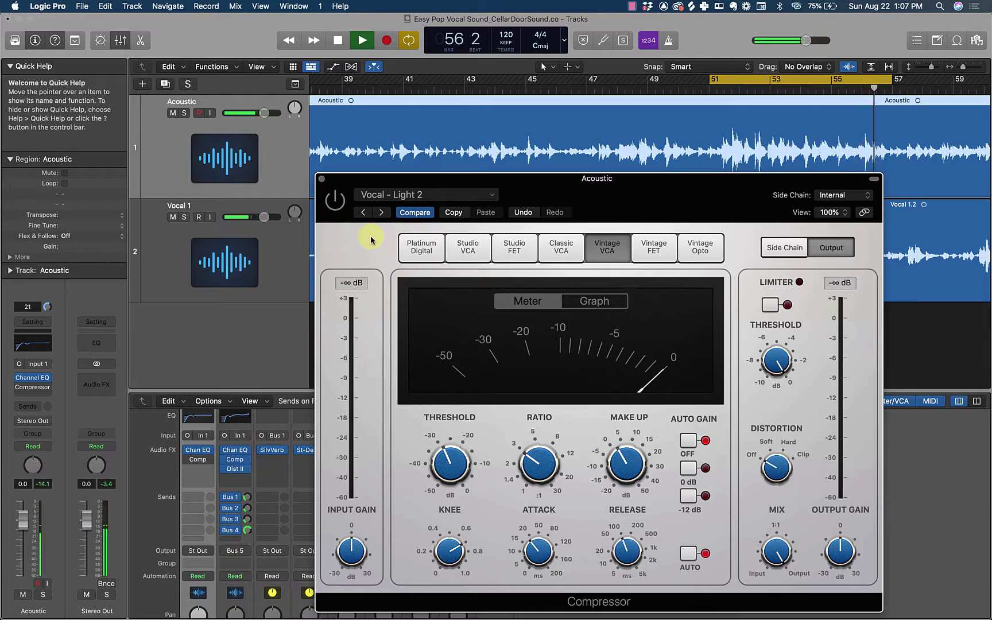
pyautogui.press('space')
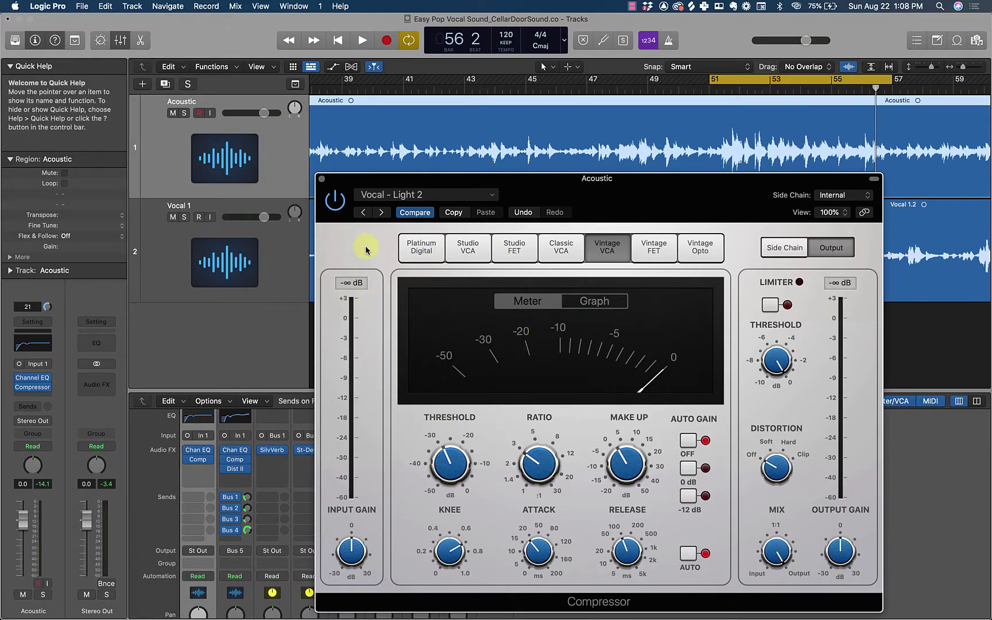
pyautogui.press('space')
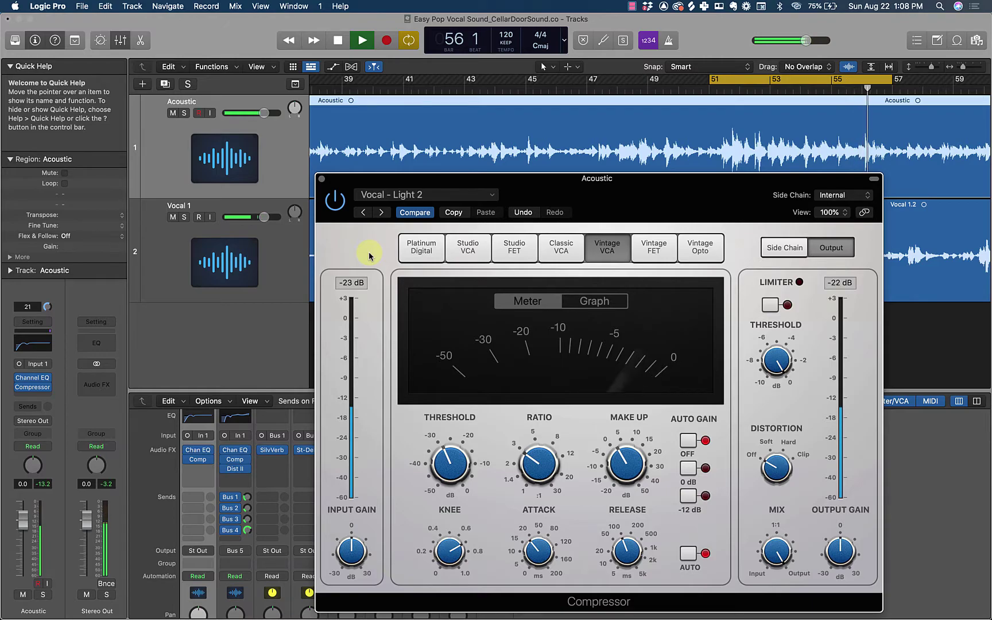
pyautogui.press('space')
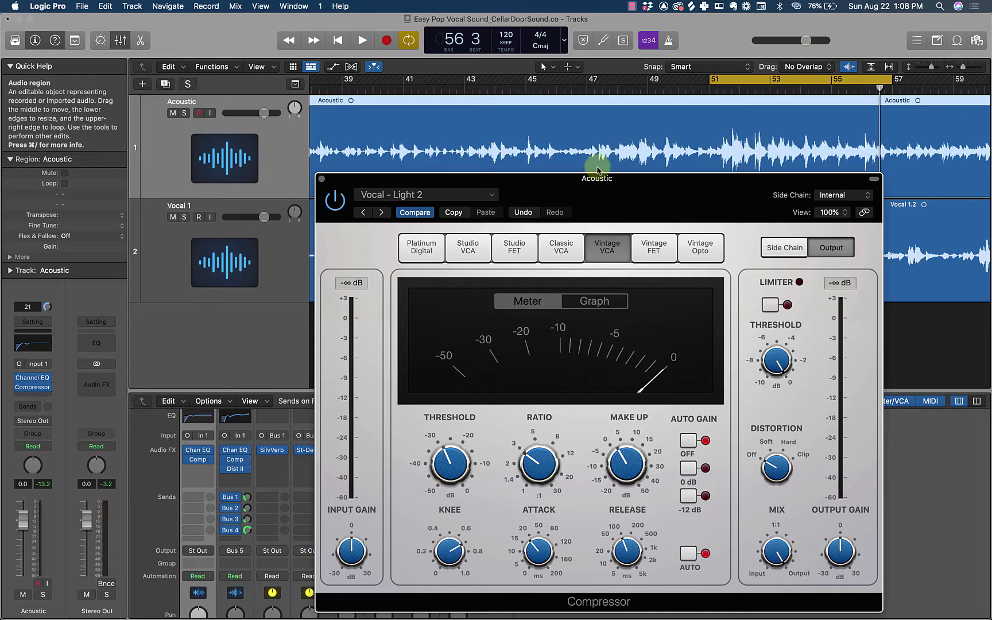
# - Close the Compressor, set the cycle range from about bar 15 to bar 24, and play both tracks over it
pyautogui.click(322, 180)
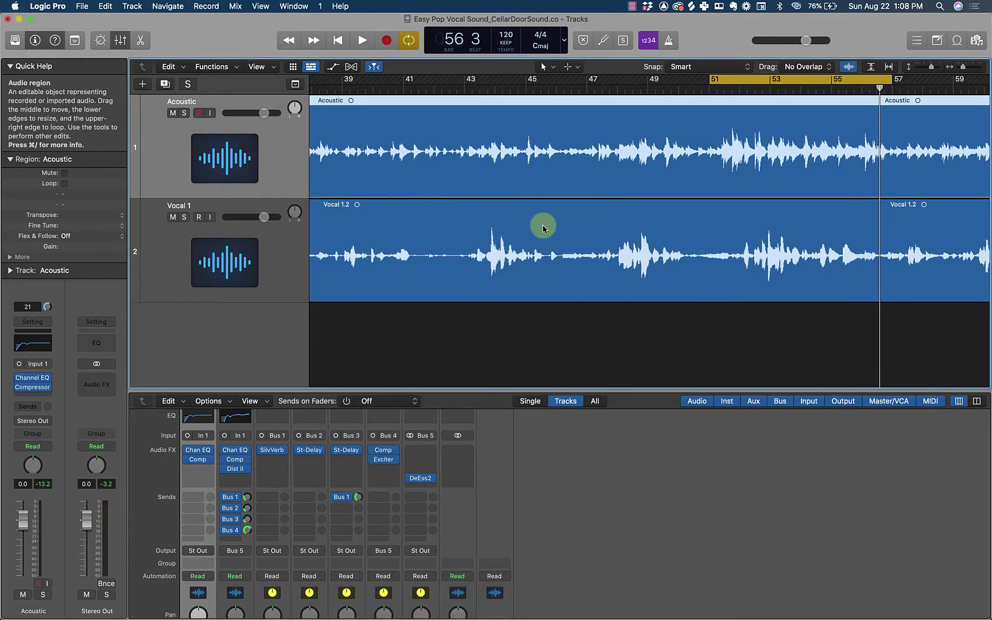
pyautogui.scroll(-5, 541, 231)
pyautogui.scroll(2, 541, 233)
pyautogui.hscroll(-4, 541, 233)
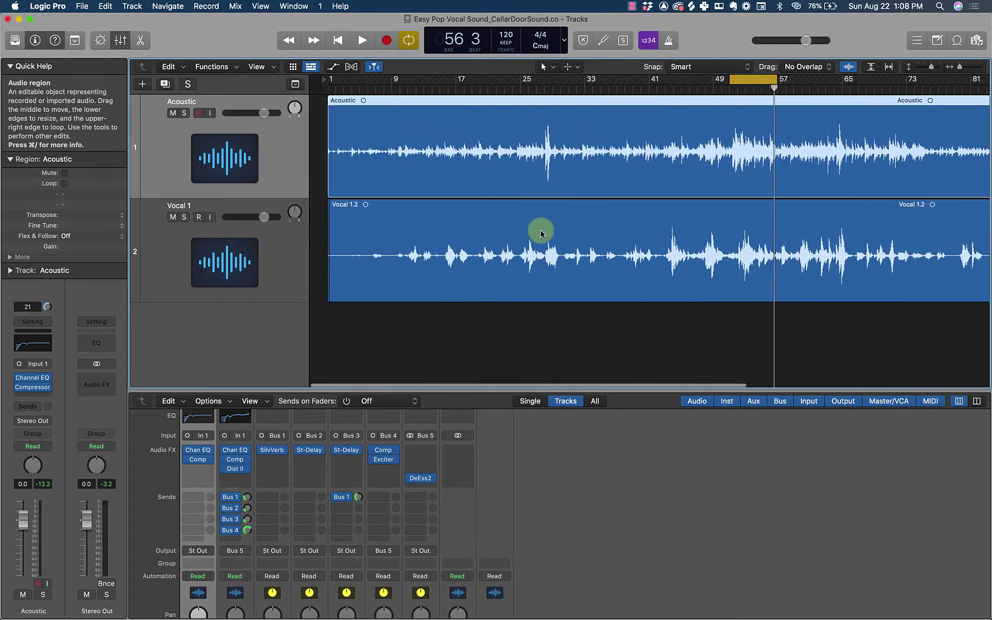
pyautogui.moveTo(432, 82); pyautogui.dragTo(500, 83)
pyautogui.press('space')
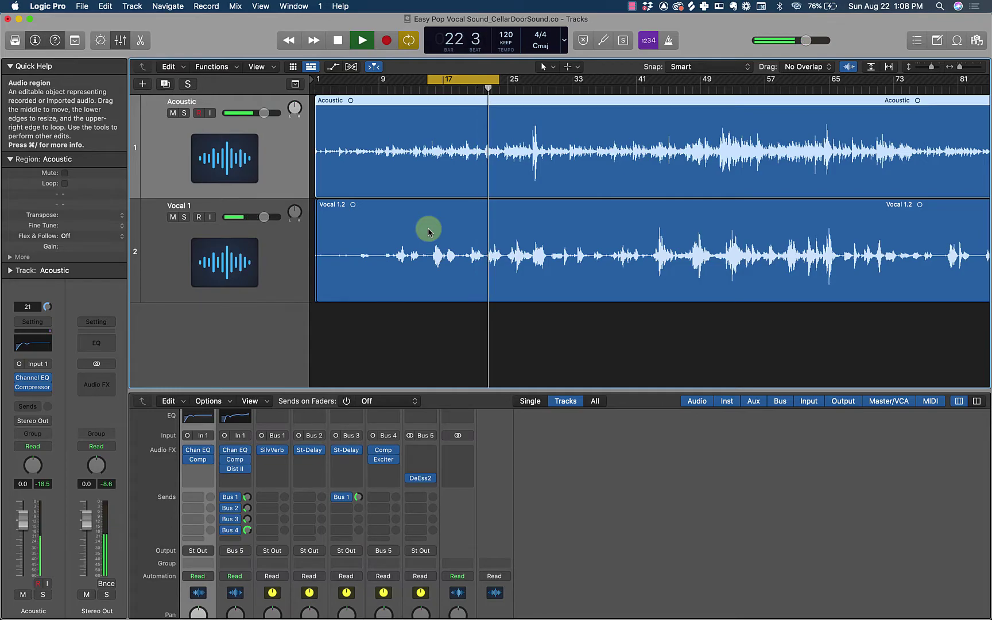
pyautogui.press('space')
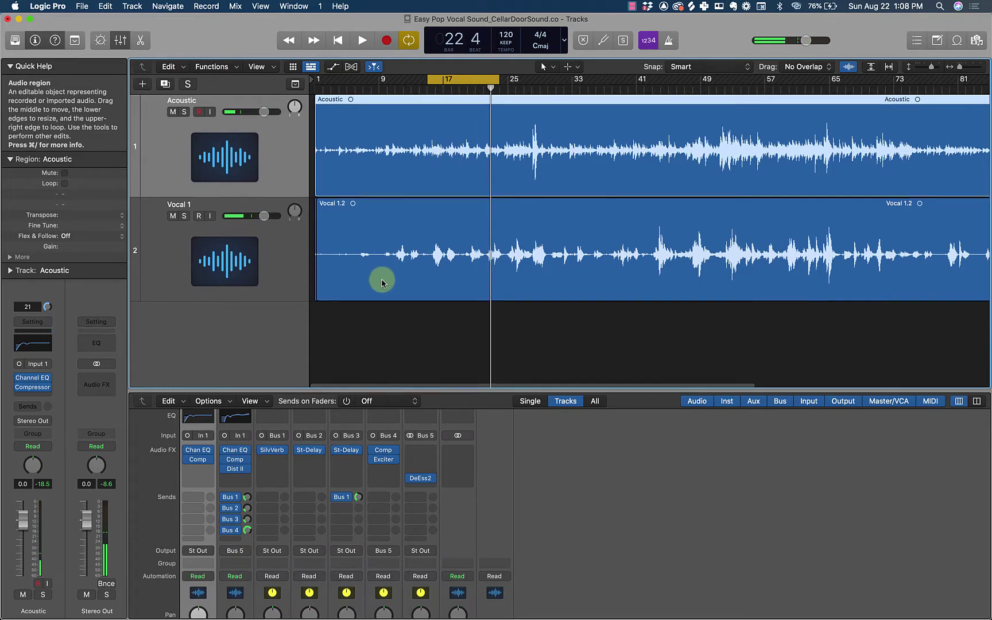
# - Cut the Acoustic Channel EQ by 1.8 dB at 1490 Hz with a Q of 0.88, auditioning it in playback, and close the EQ
pyautogui.click(199, 421)
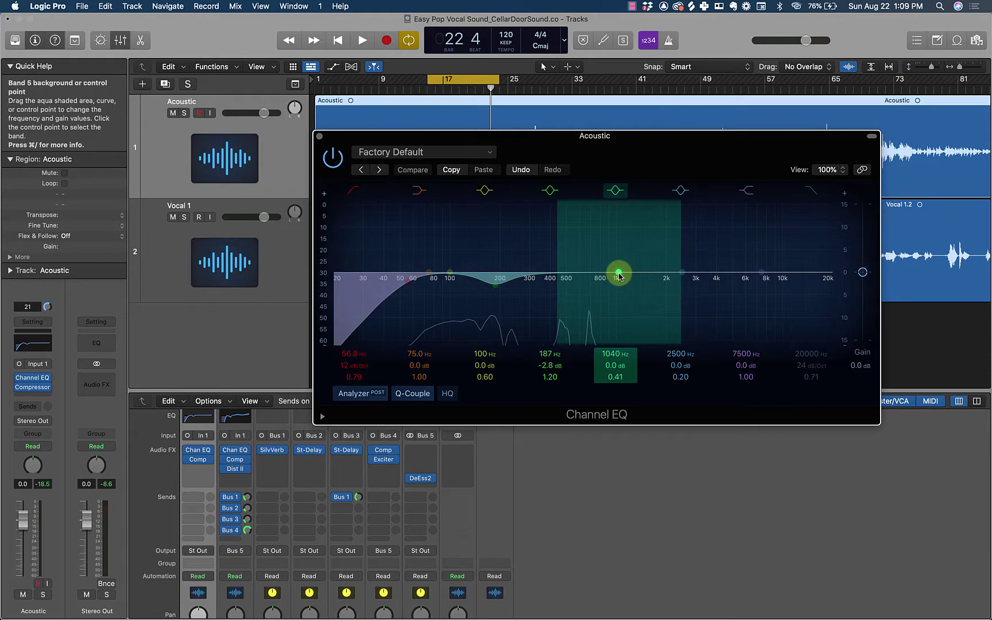
pyautogui.moveTo(619, 273)
pyautogui.mouseDown()
pyautogui.moveTo(662, 275)
pyautogui.moveTo(640, 274)
pyautogui.moveTo(646, 284)
pyautogui.mouseUp()
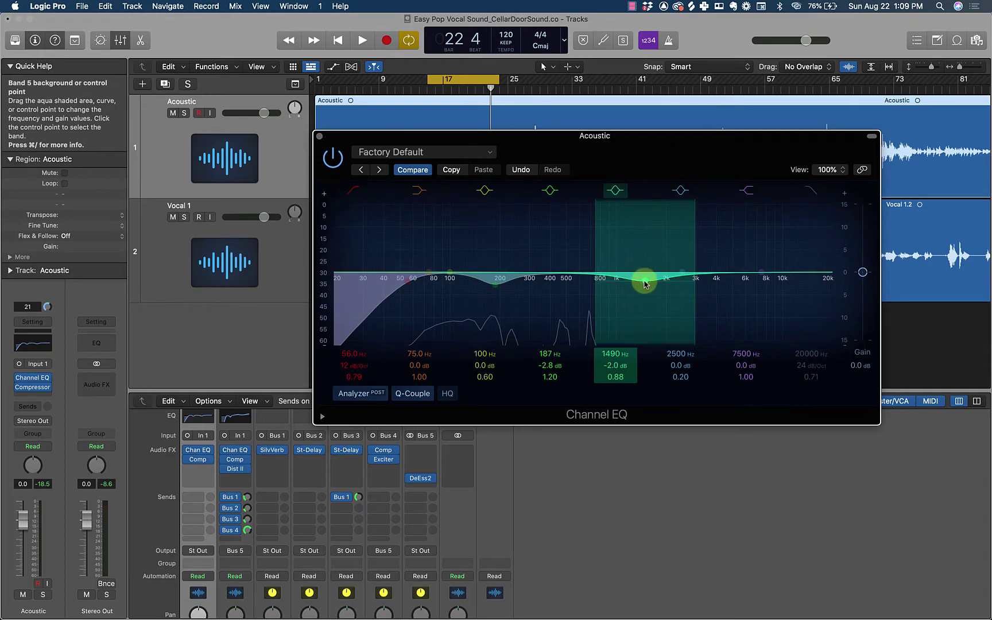
pyautogui.press('space')
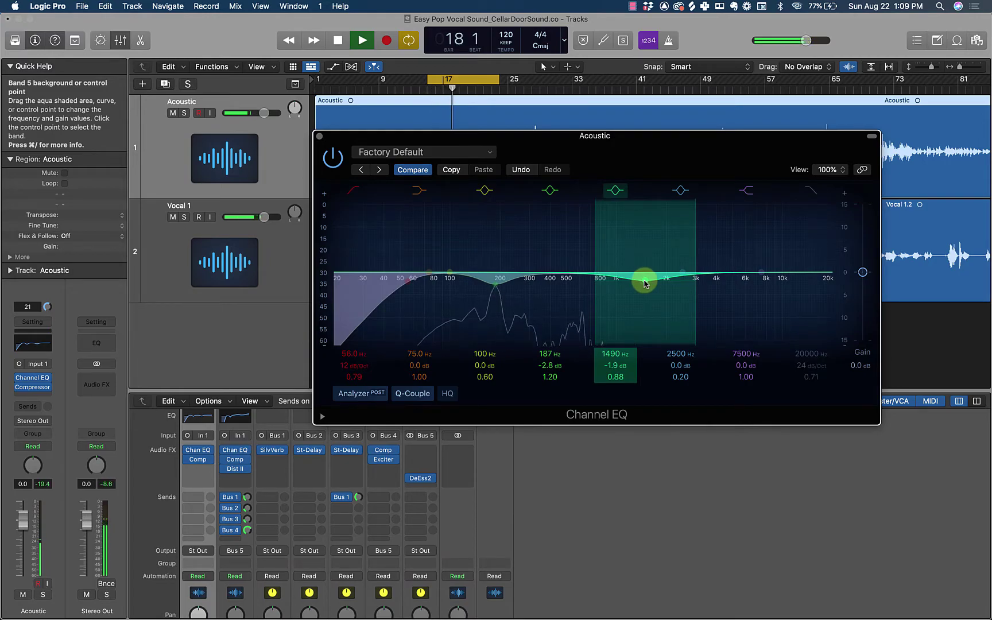
pyautogui.moveTo(645, 282); pyautogui.dragTo(645, 281)
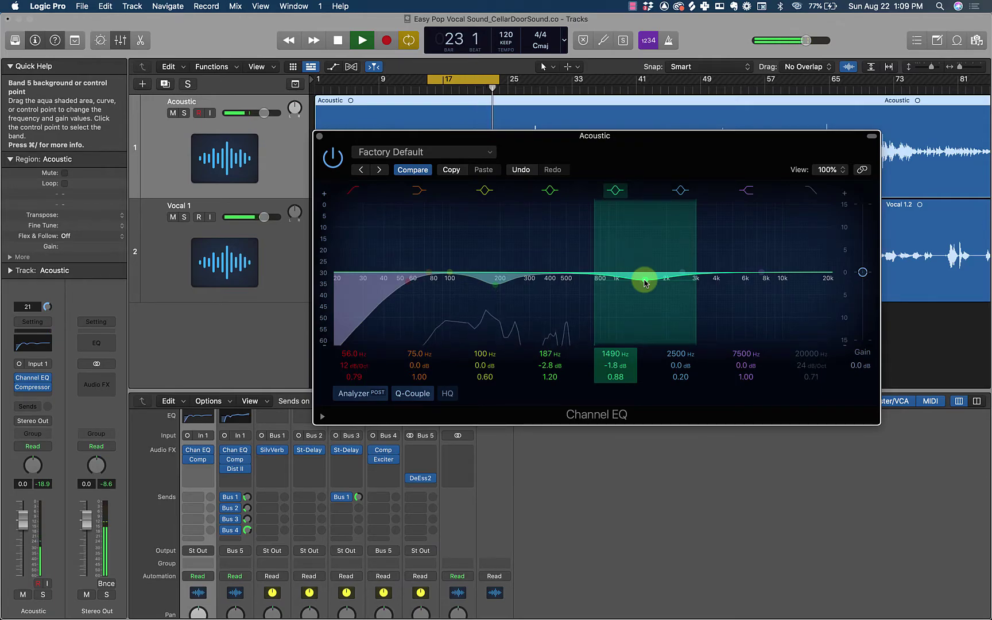
pyautogui.press('space')
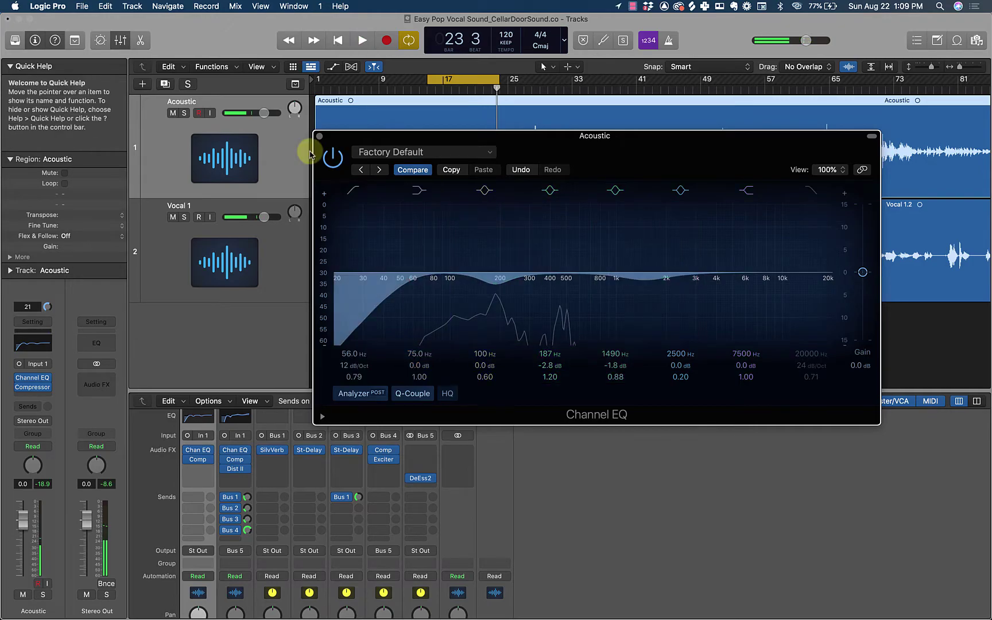
pyautogui.click(319, 138)
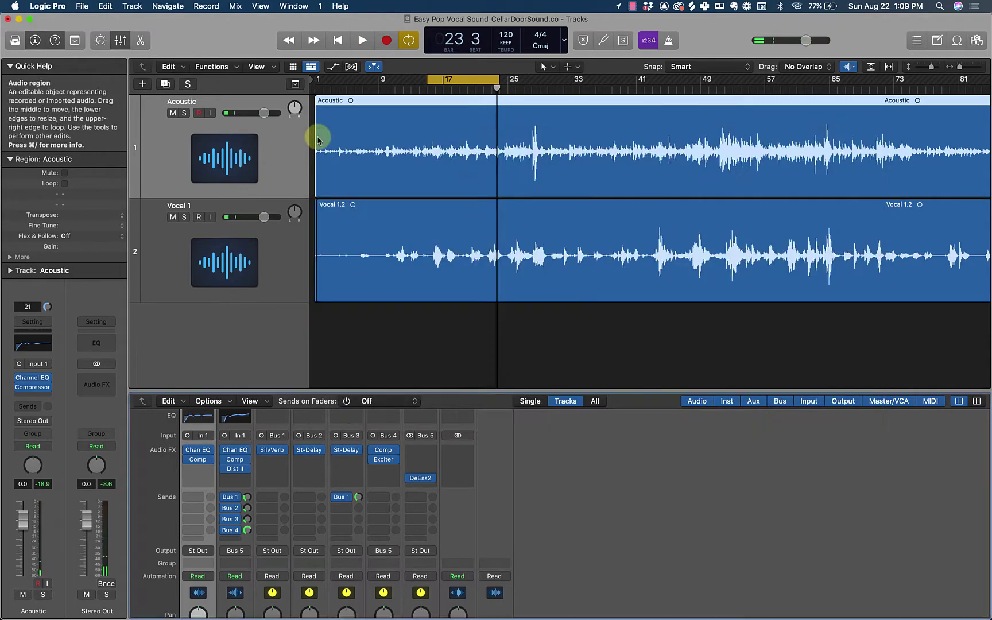
# - Insert a mono Fuse Audio Labs RS-W2395C after the Compressor on the Acoustic channel and move its window clear of the mixer strips
pyautogui.click(198, 468)
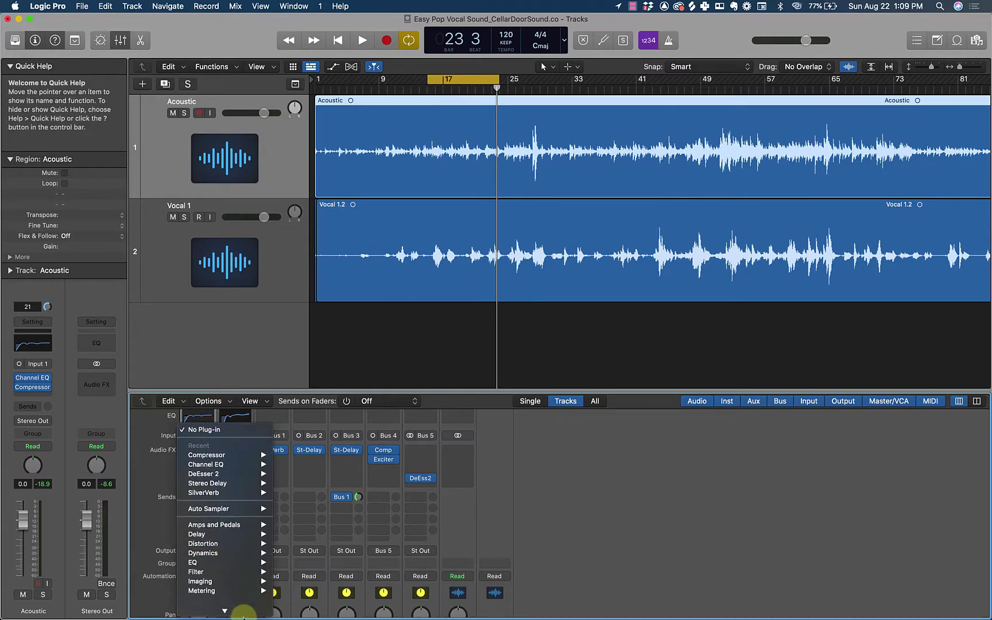
pyautogui.moveTo(241, 616)
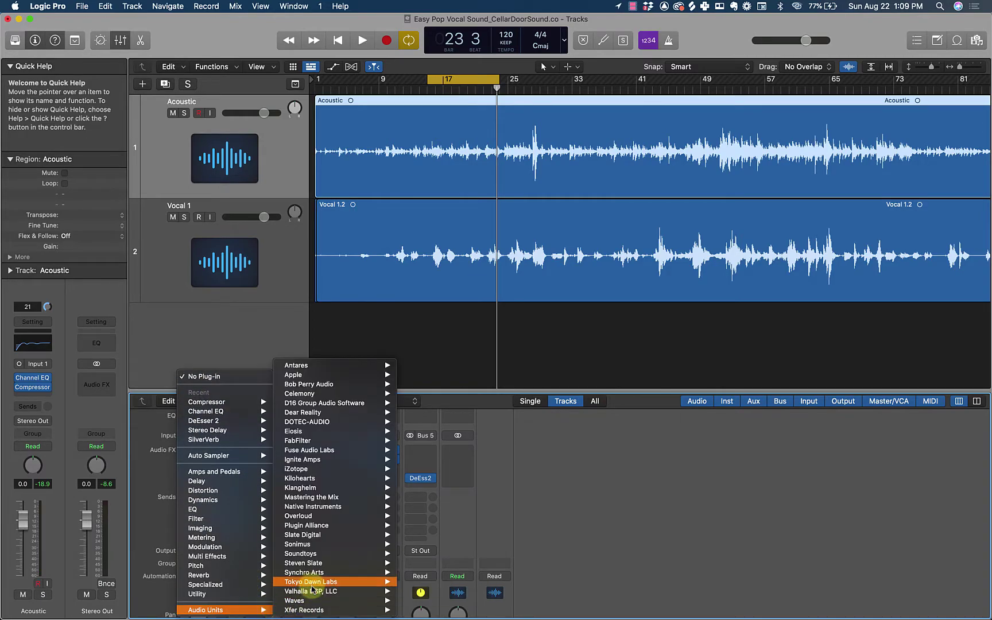
pyautogui.moveTo(335, 454)
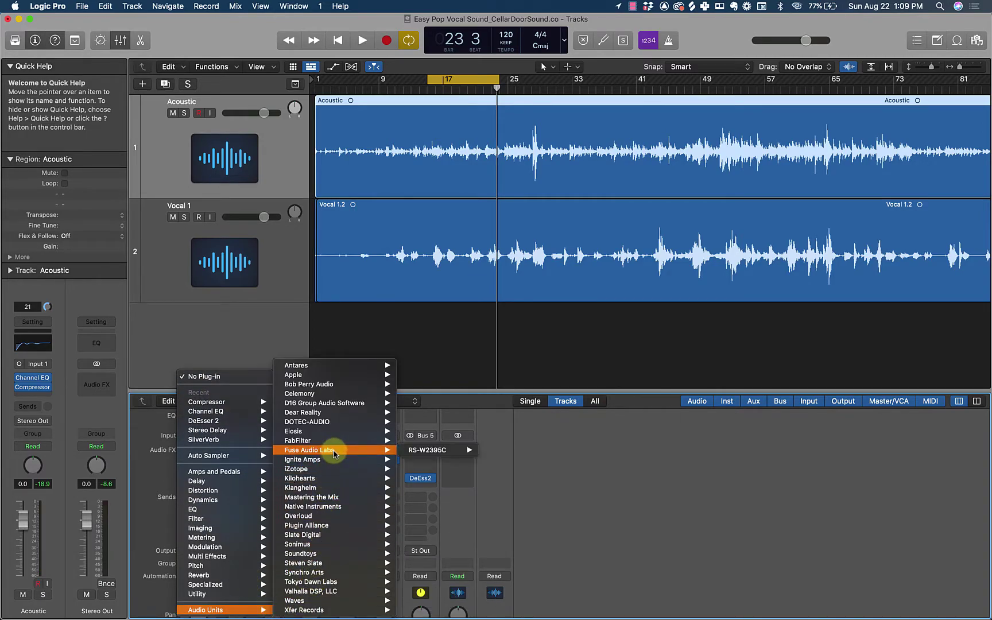
pyautogui.moveTo(428, 452)
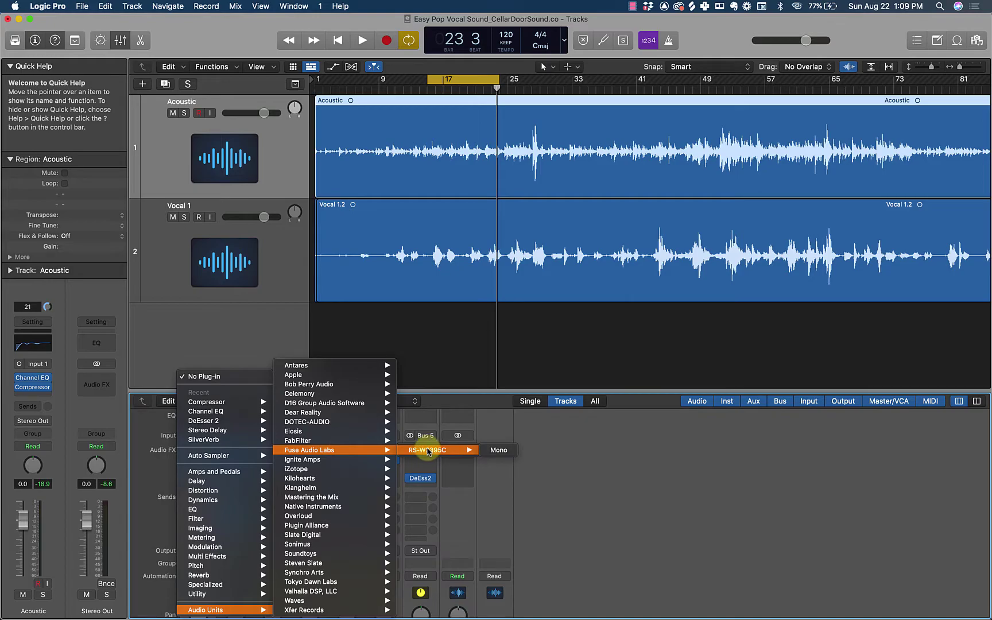
pyautogui.click(495, 450)
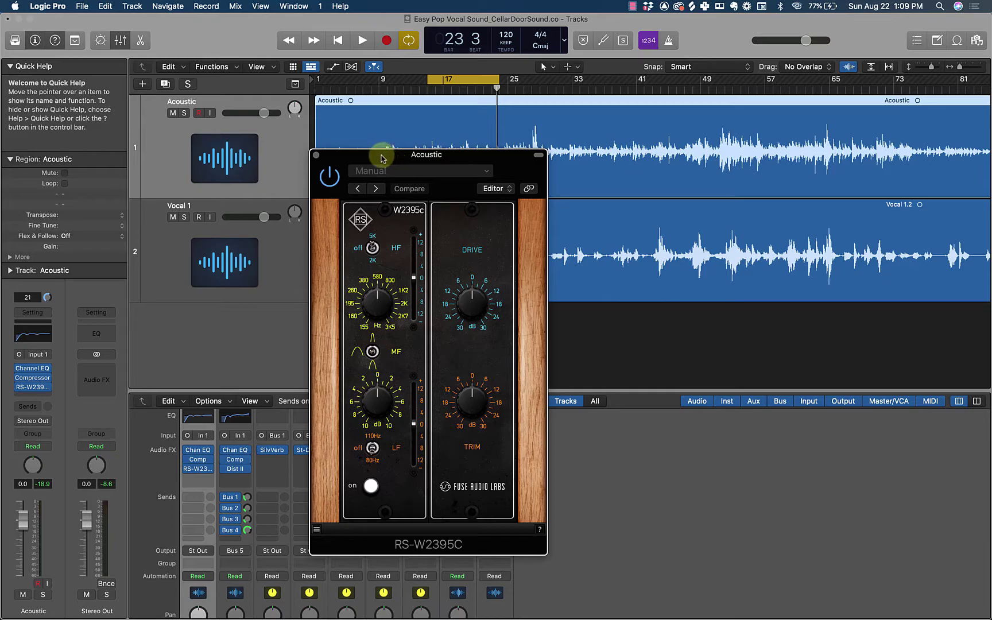
pyautogui.moveTo(382, 159); pyautogui.dragTo(721, 130)
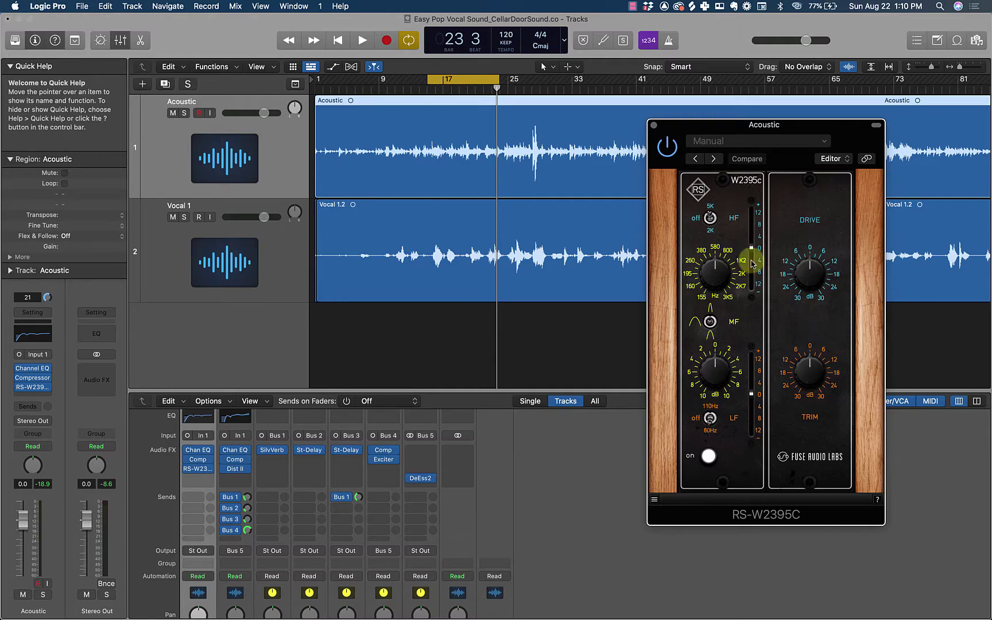
# - Solo the Acoustic track and, during cycled playback, boost the RS-W2395C's HF band to 6.2 dB and raise Drive to about 18 dB
pyautogui.click(184, 113)
pyautogui.press('space')
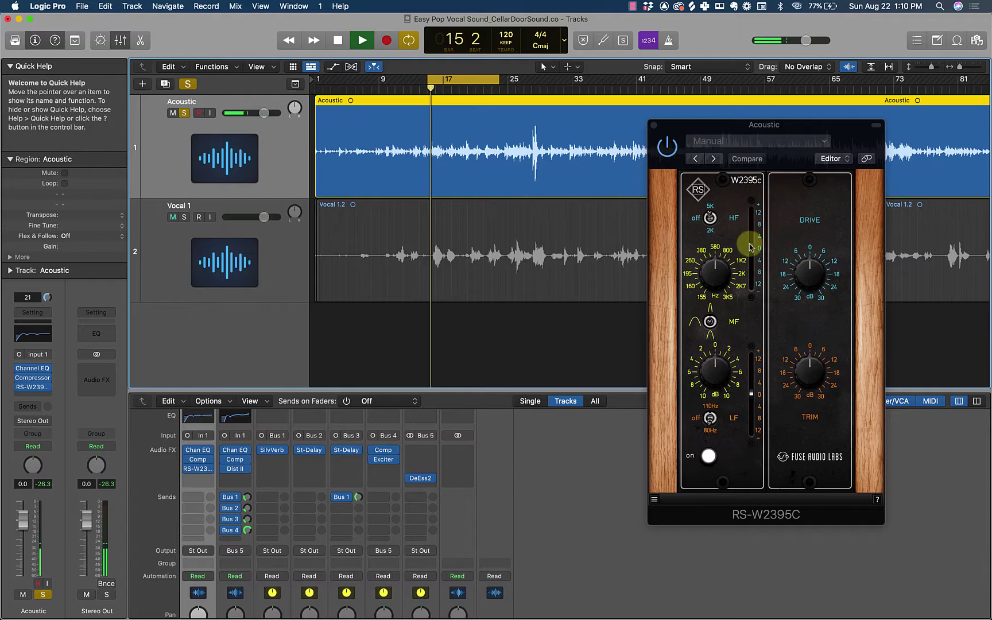
pyautogui.moveTo(750, 247); pyautogui.dragTo(753, 232)
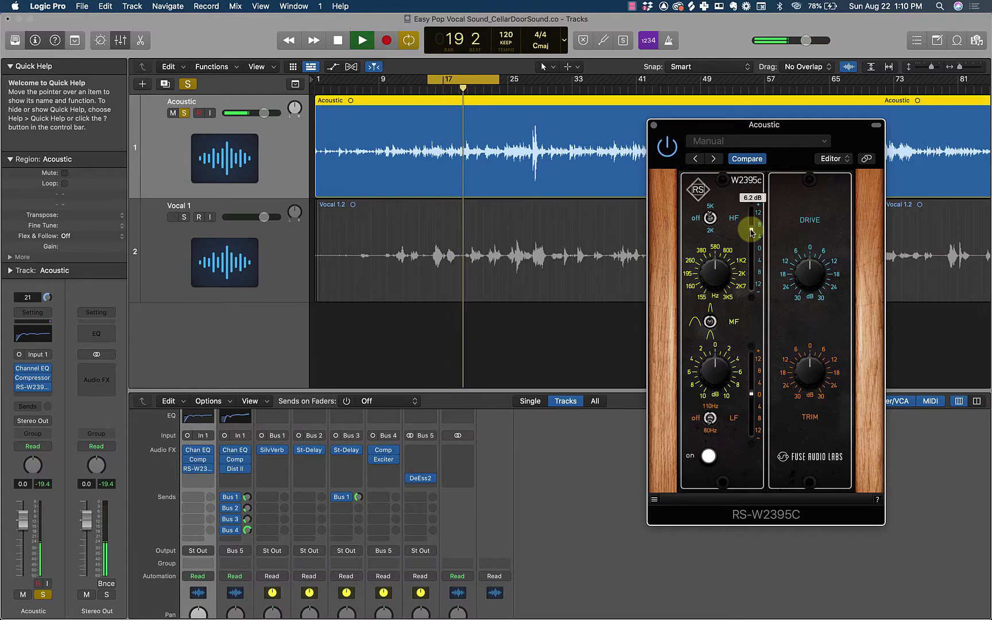
pyautogui.moveTo(811, 268); pyautogui.dragTo(804, 153)
pyautogui.moveTo(811, 266); pyautogui.dragTo(814, 298)
pyautogui.click(735, 251)
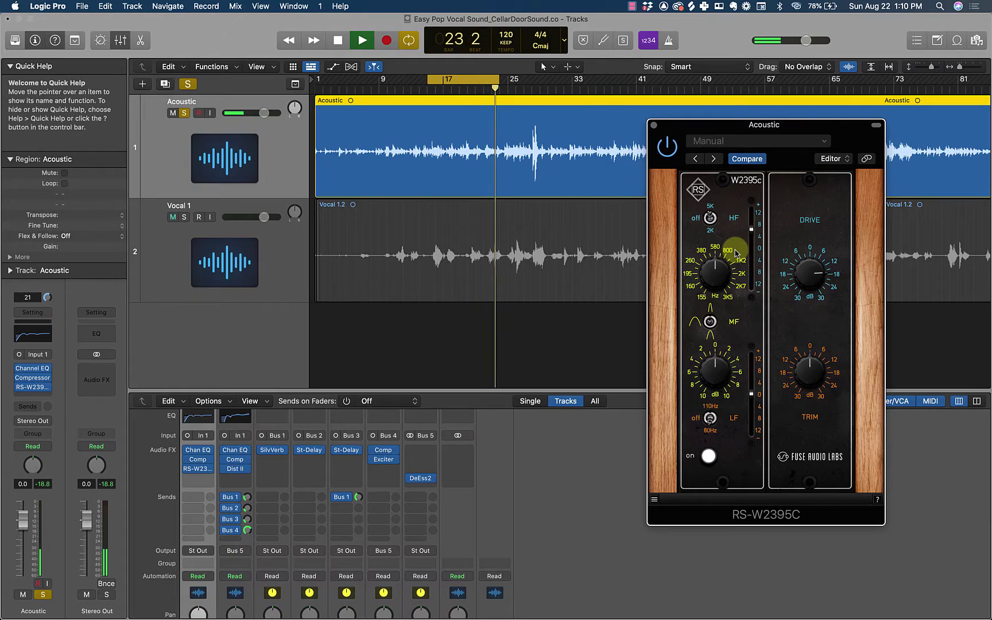
pyautogui.press('space')
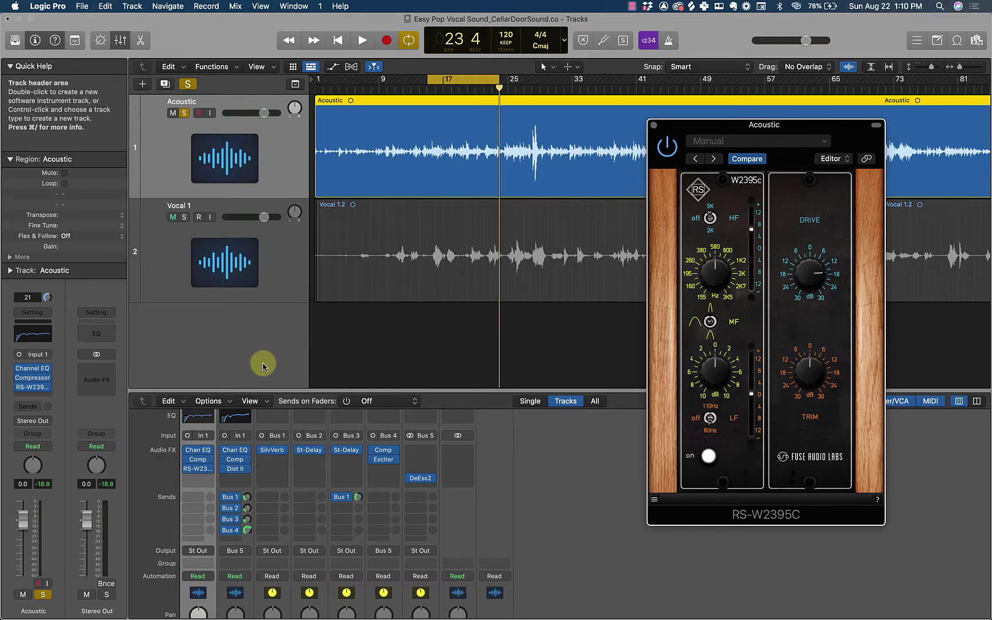
# - Review the Acoustic channel's Channel EQ and compare the RS-W2395C bypassed and active in soloed playback
pyautogui.click(201, 419)
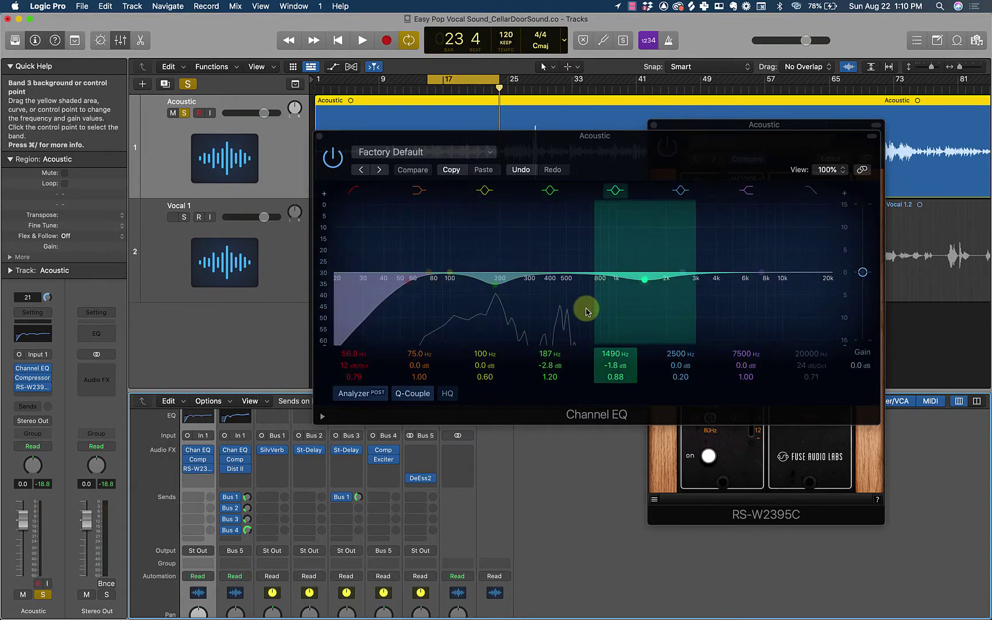
pyautogui.click(320, 136)
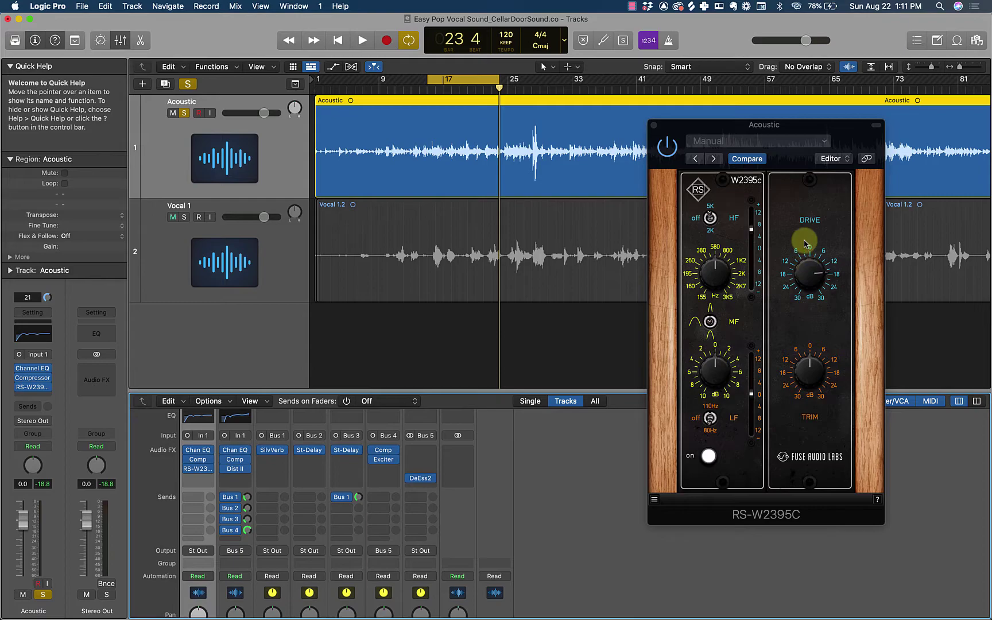
pyautogui.click(668, 147)
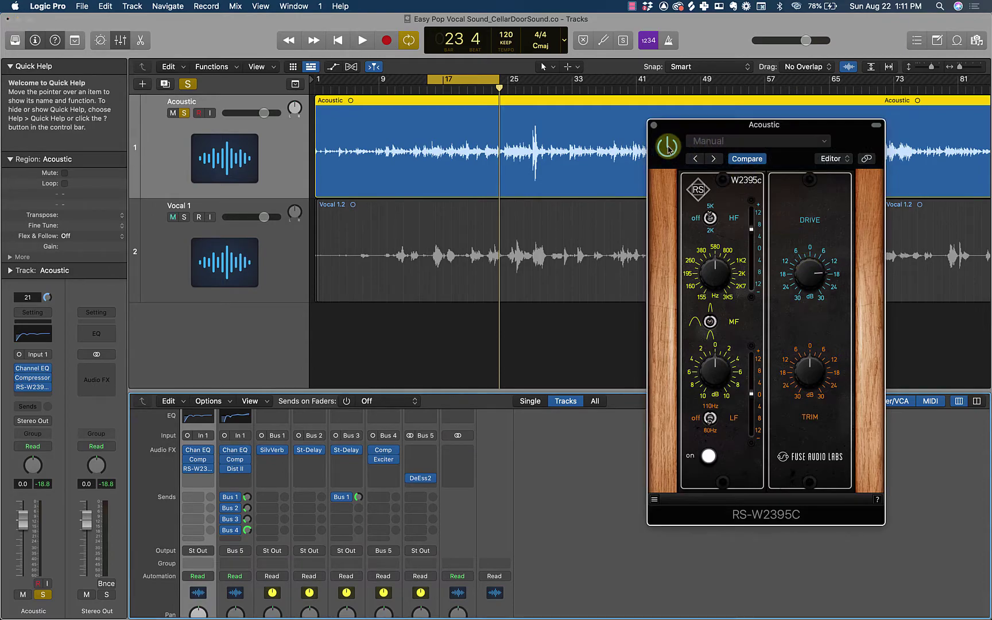
pyautogui.press('space')
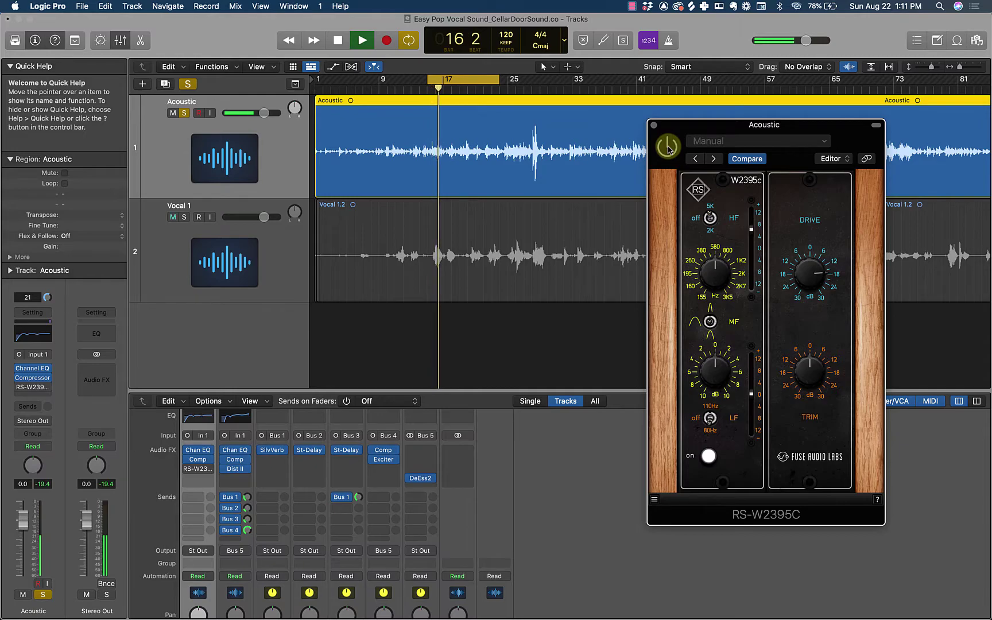
pyautogui.press('space')
pyautogui.click(668, 149)
pyautogui.press('space')
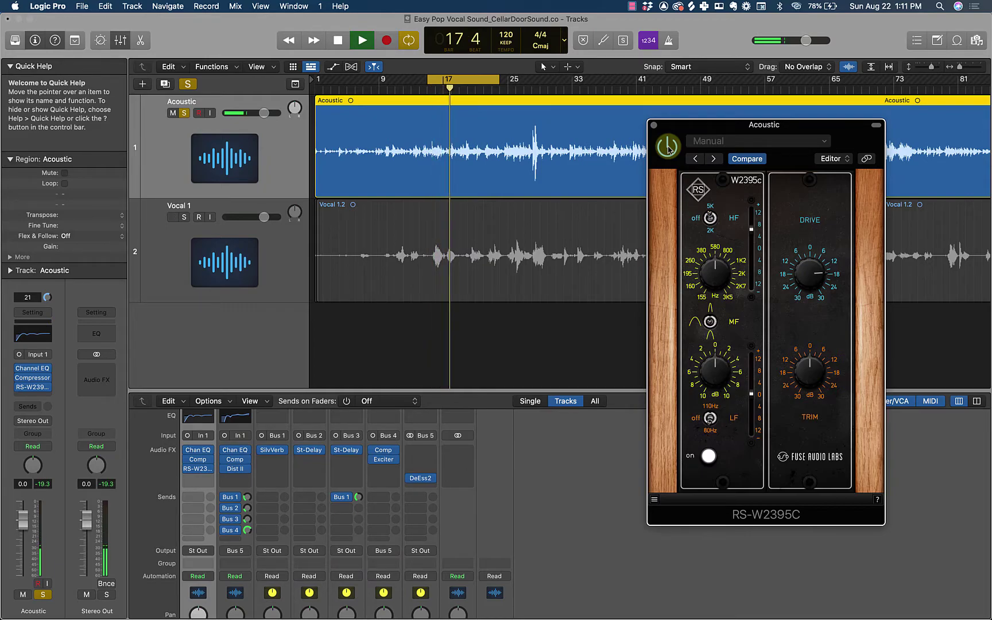
pyautogui.press('space')
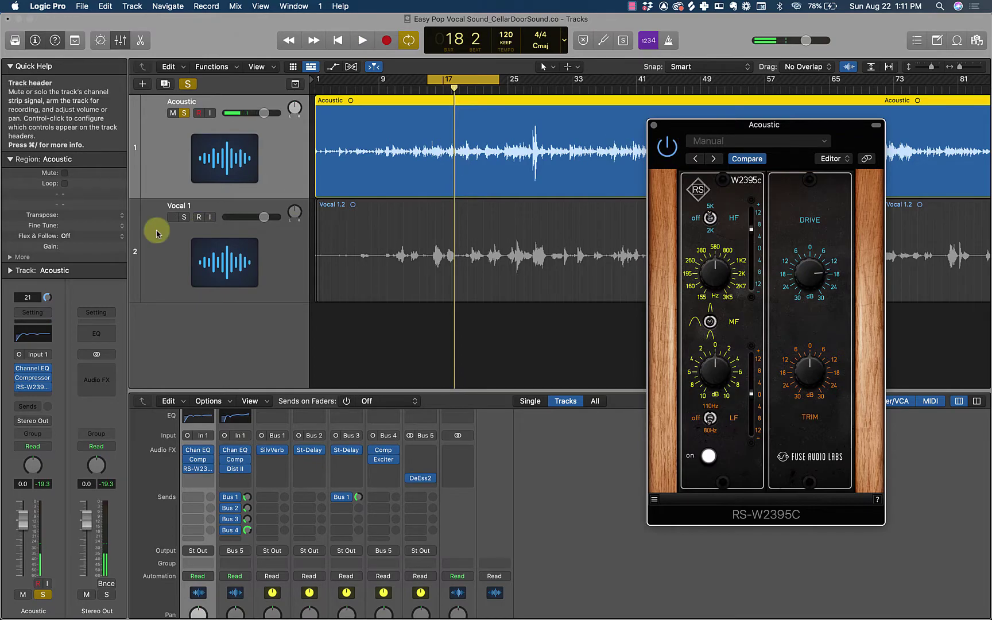
# - Unsolo the Acoustic track, audition it together with the vocal, and close the RS-W2395C window
pyautogui.click(183, 113)
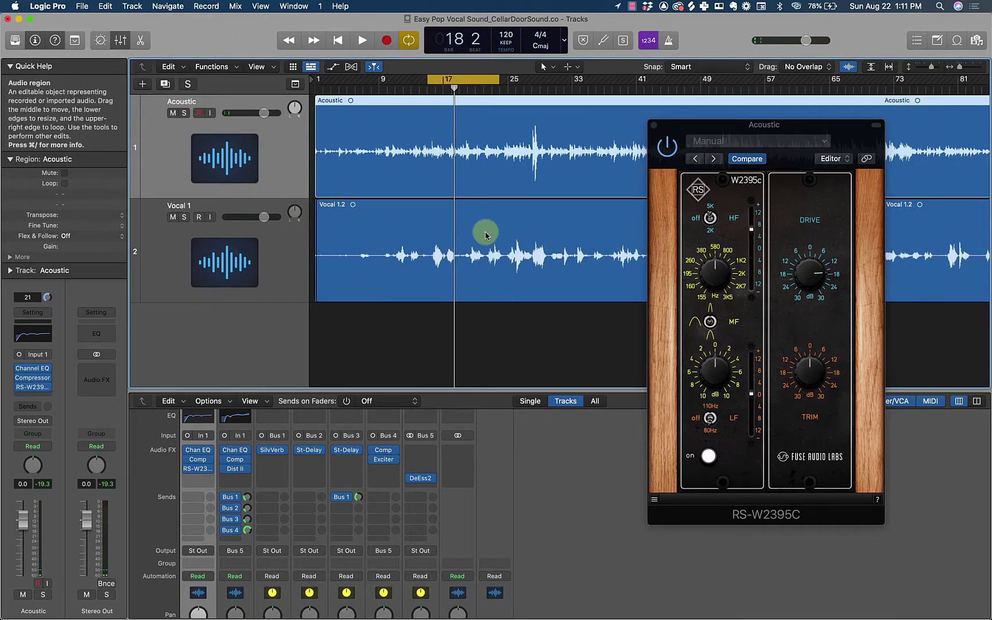
pyautogui.press('space')
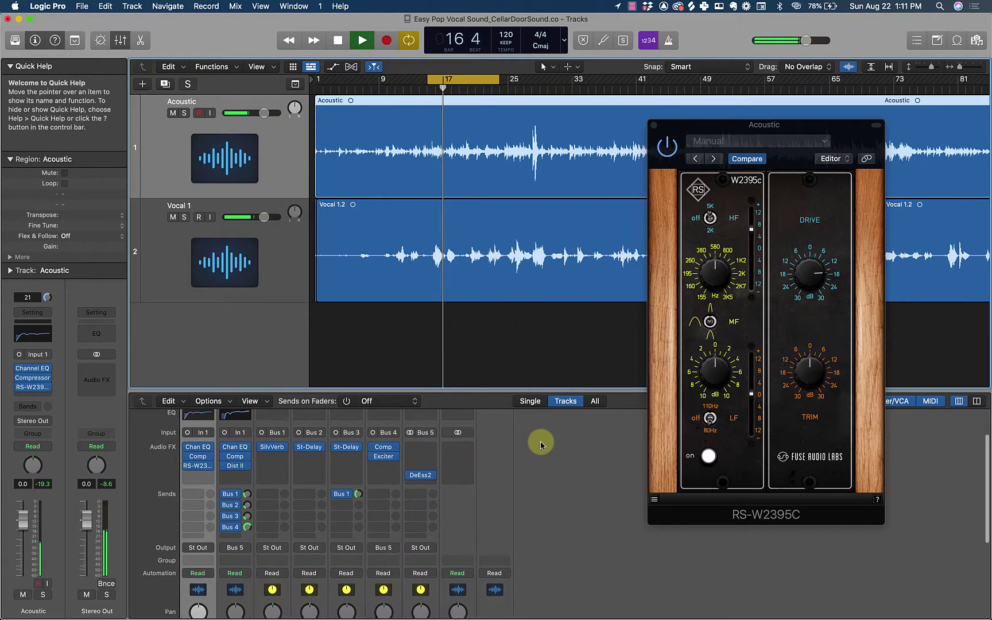
pyautogui.scroll(-5, 541, 441)
pyautogui.scroll(-2, 540, 444)
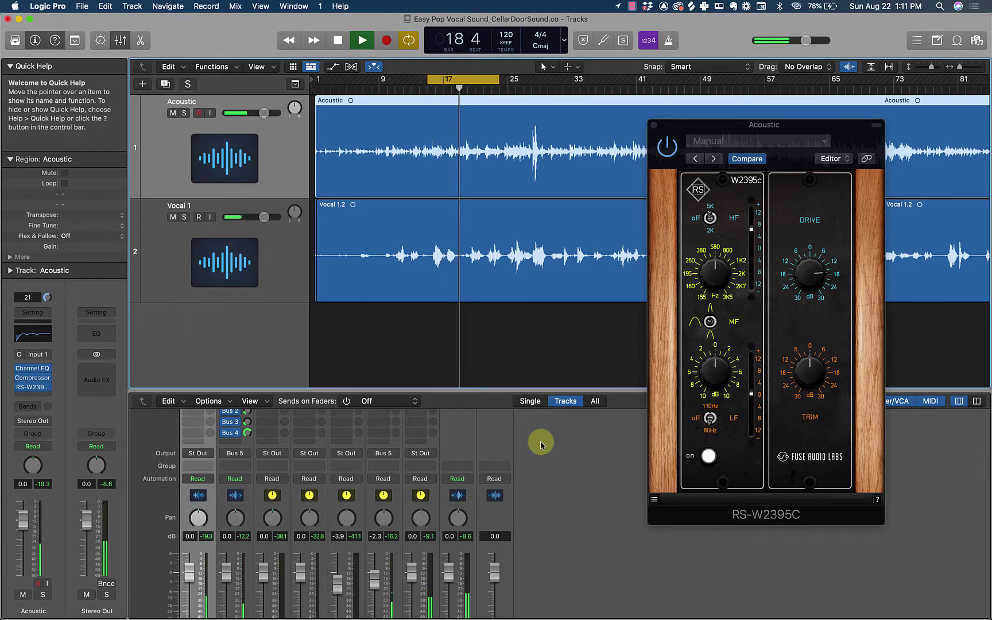
pyautogui.click(653, 125)
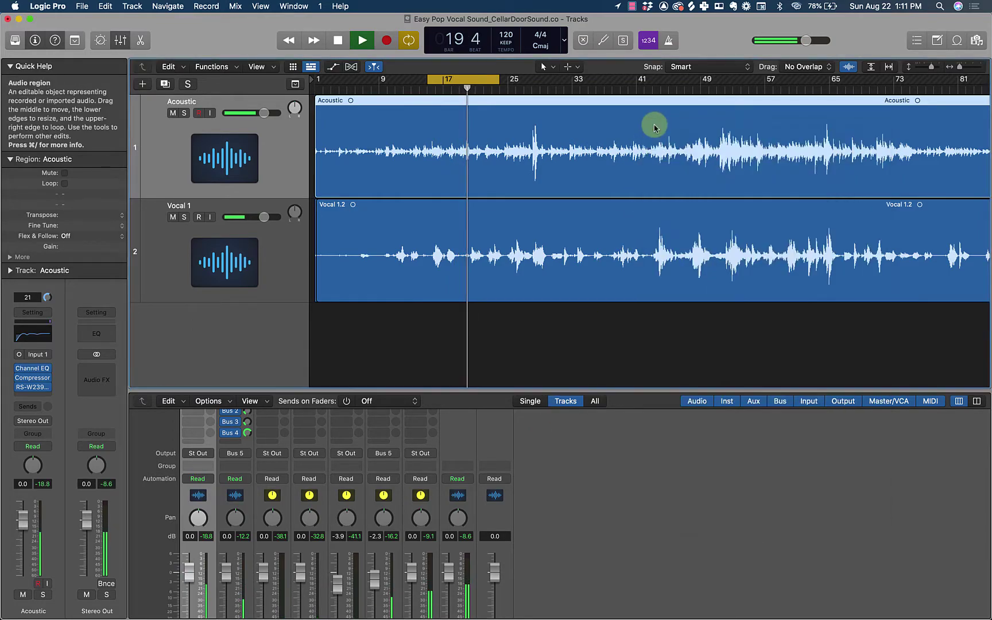
pyautogui.scroll(5, 467, 442)
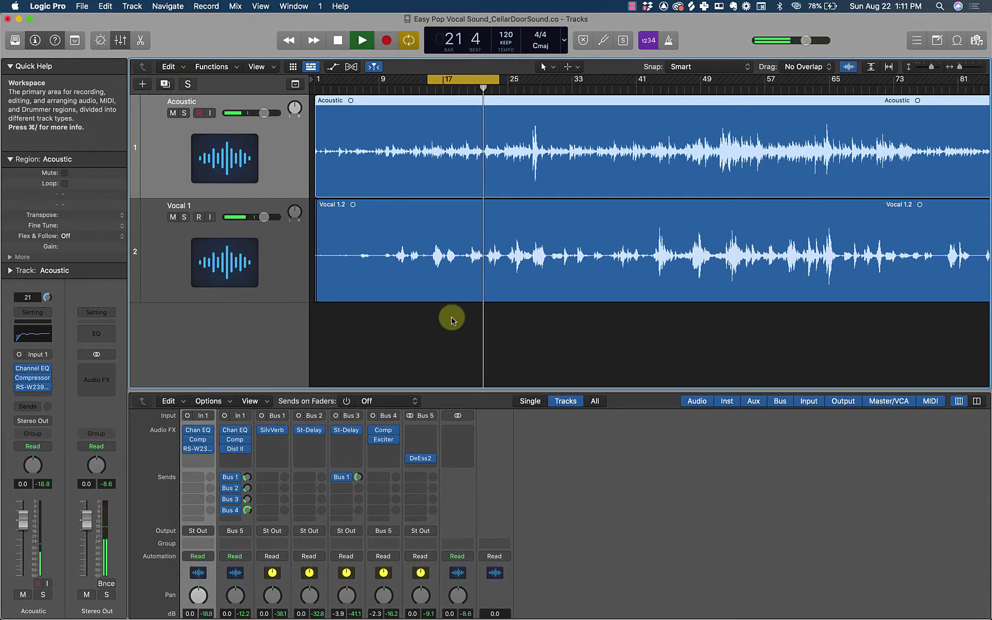
pyautogui.press('space')
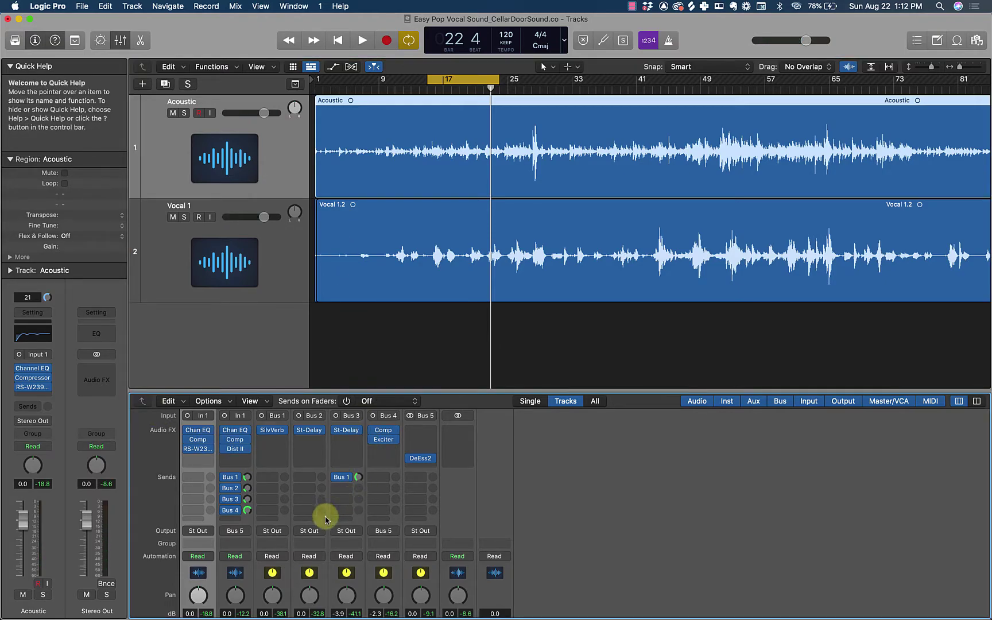
# - Enlarge the mixer area so the channel strips show from their plug-in settings down to the faders
pyautogui.scroll(-2, 325, 518)
pyautogui.scroll(-4, 325, 520)
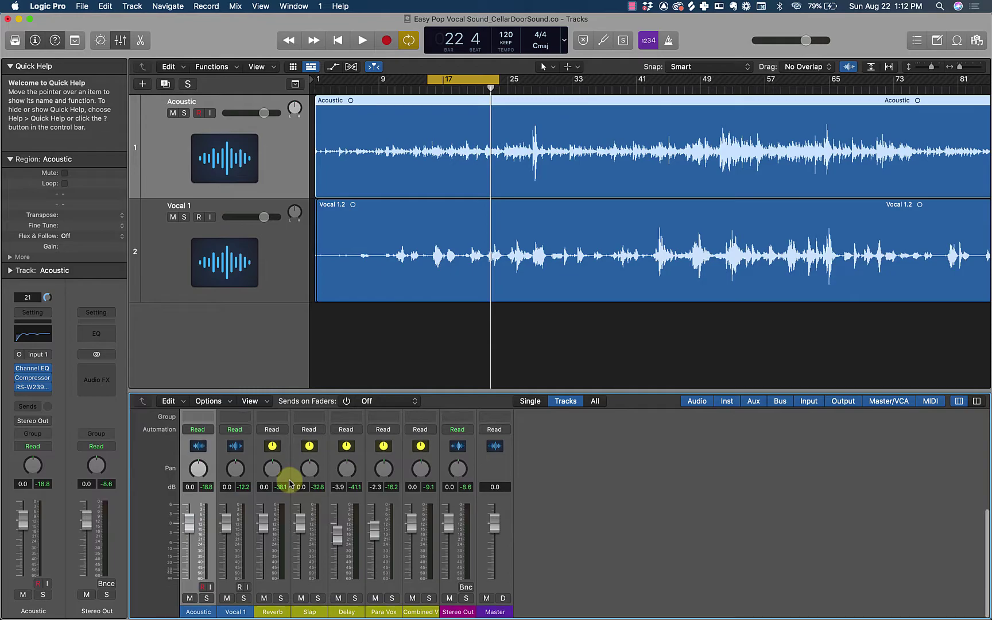
pyautogui.scroll(10, 289, 485)
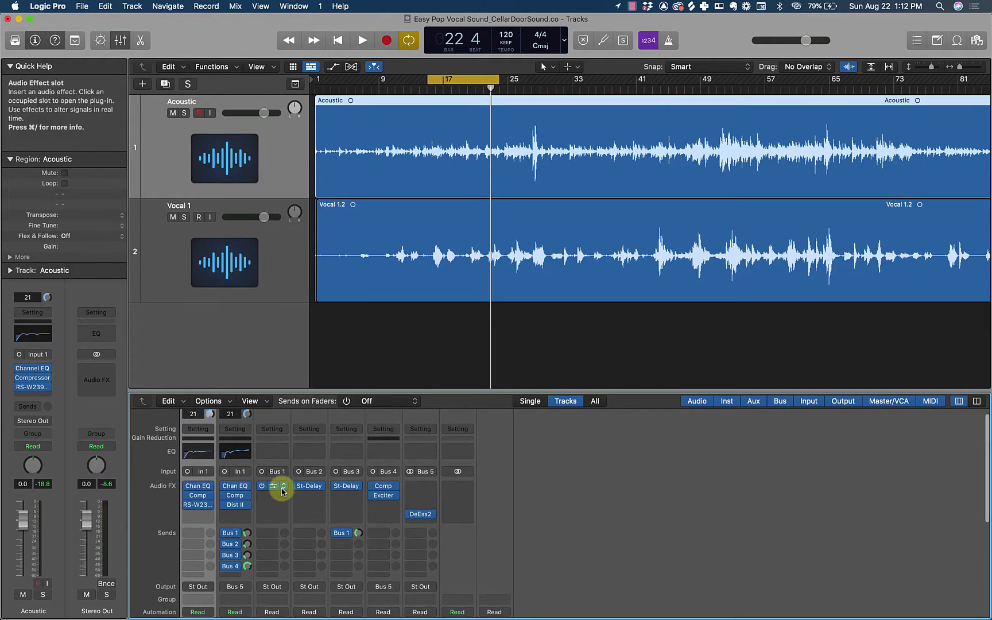
pyautogui.scroll(-10, 282, 489)
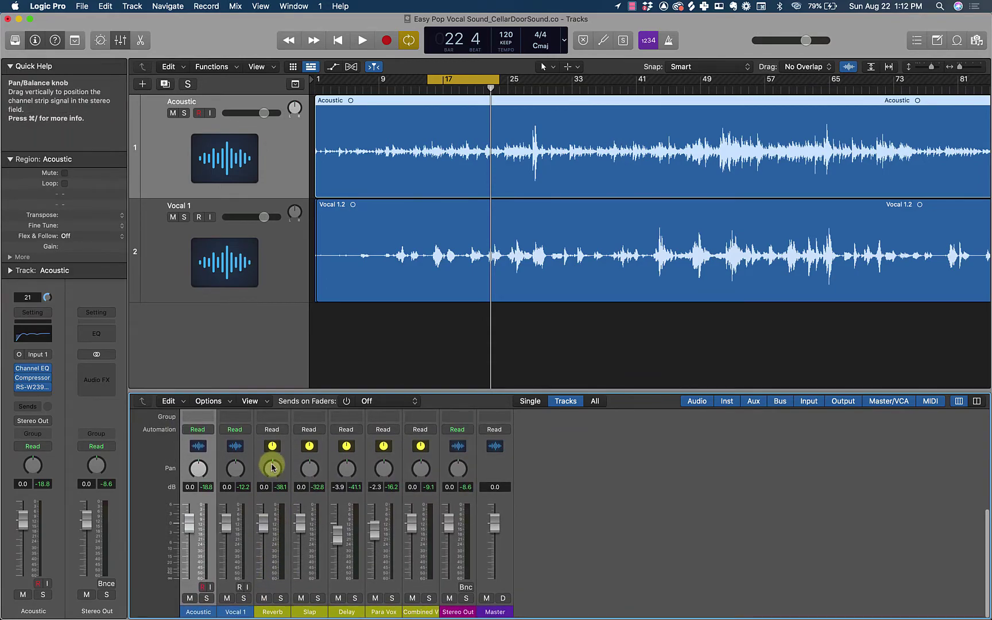
pyautogui.scroll(10, 271, 467)
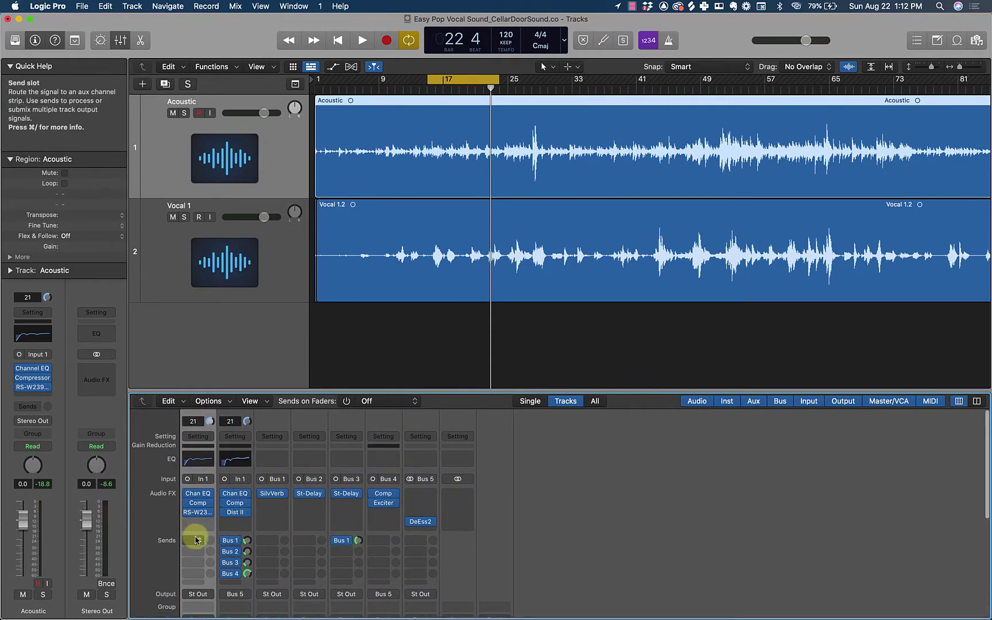
pyautogui.scroll(-10, 197, 541)
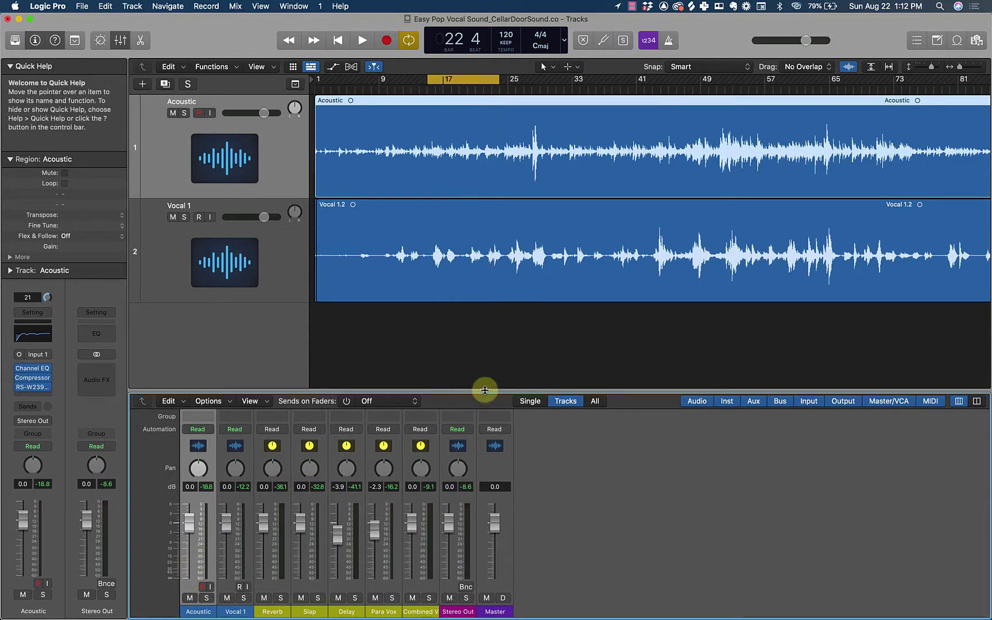
pyautogui.moveTo(484, 393); pyautogui.dragTo(496, 195)
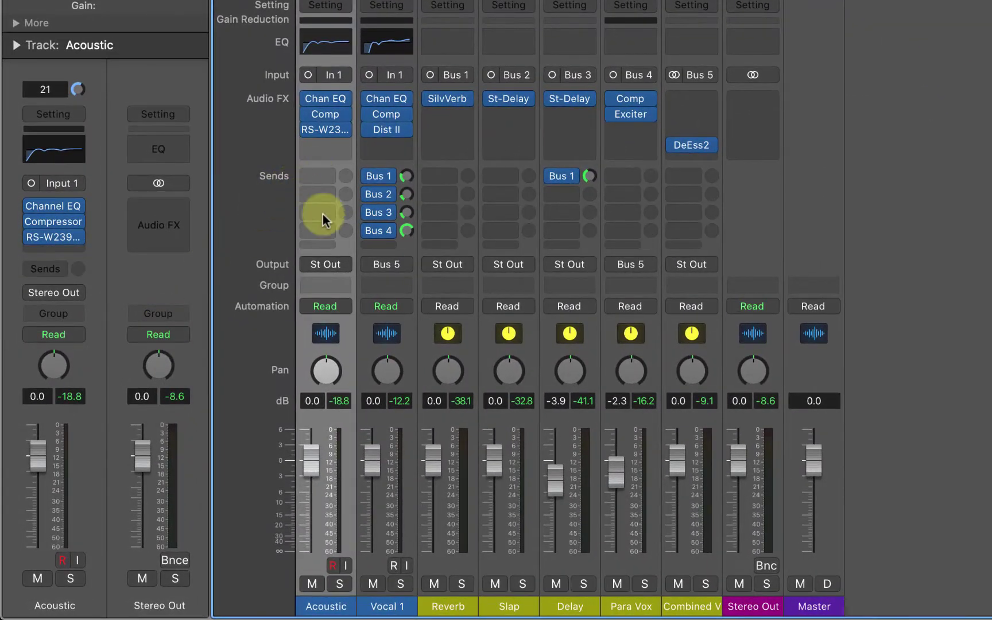
# - Add a send to Bus 1 (Reverb) in the first send slot of the Acoustic channel
pyautogui.click(321, 178)
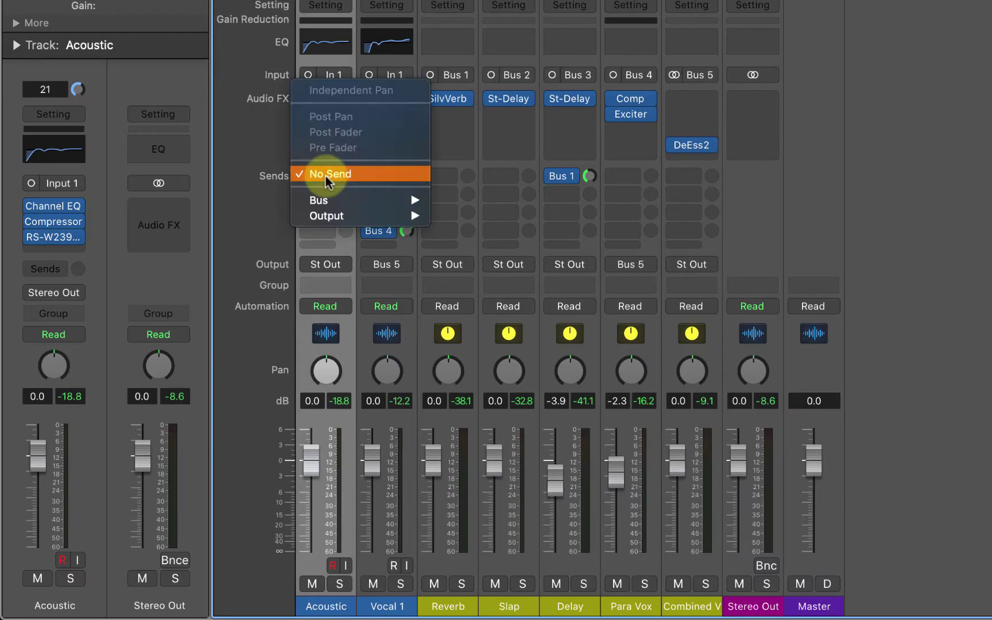
pyautogui.moveTo(345, 201)
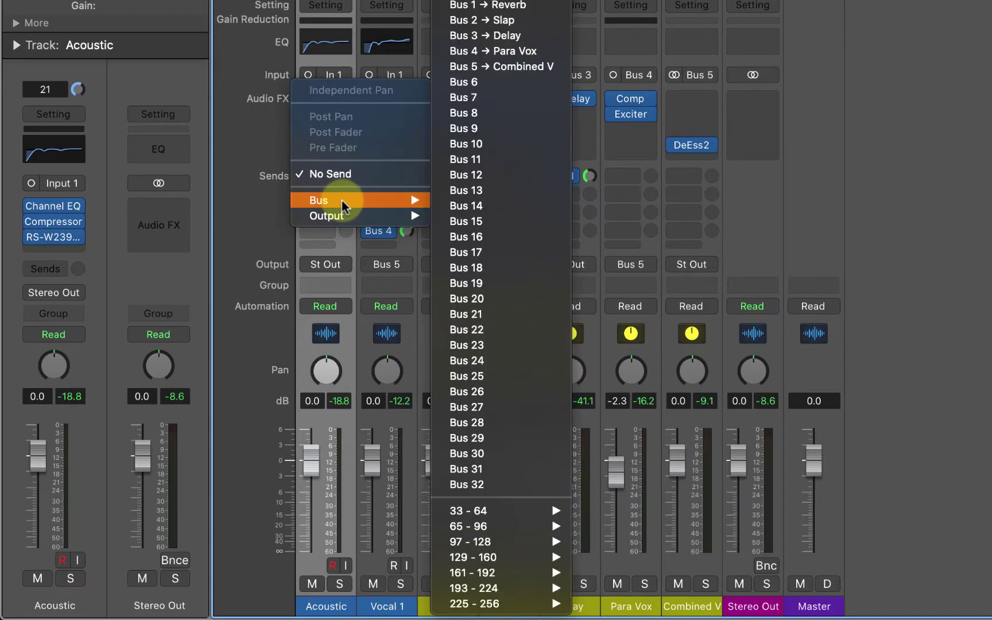
pyautogui.click(485, 6)
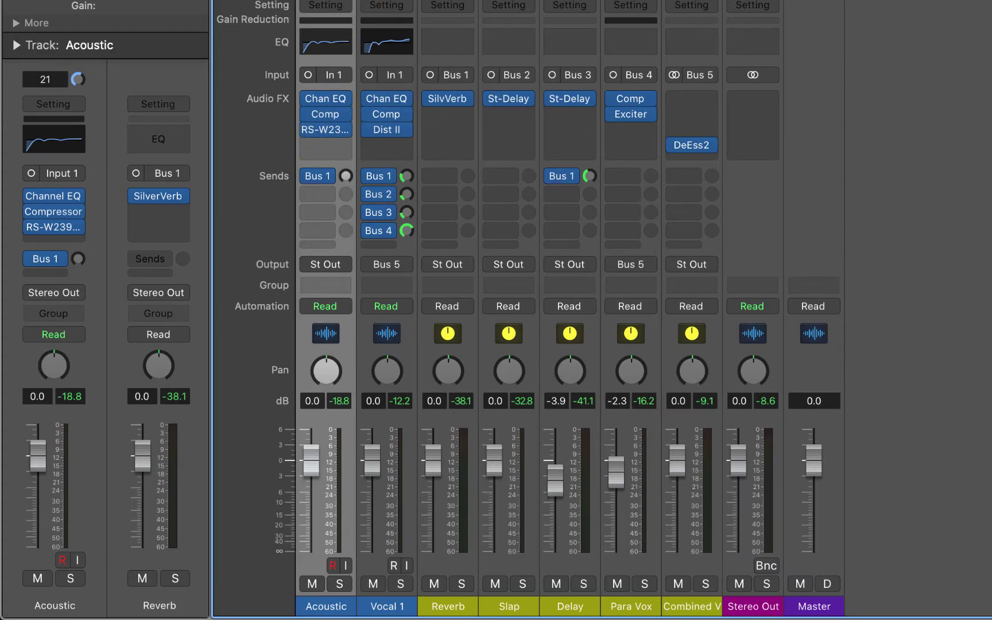
# - Try out the Acoustic channel's Bus 1 send level, raising it to -1.9 dB and bringing it back down
pyautogui.click(345, 176)
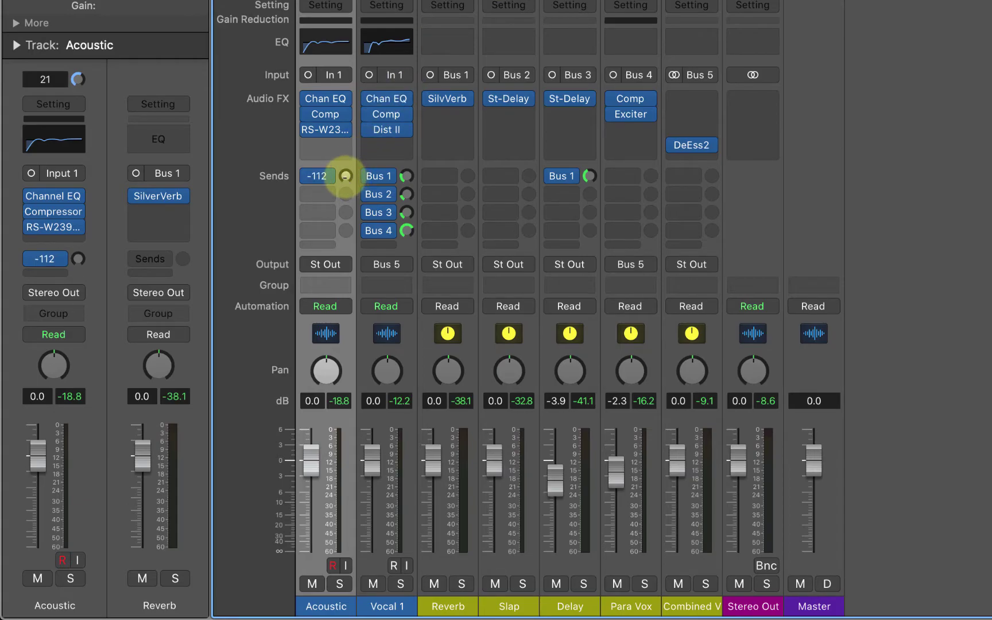
pyautogui.moveTo(346, 176); pyautogui.dragTo(319, 59)
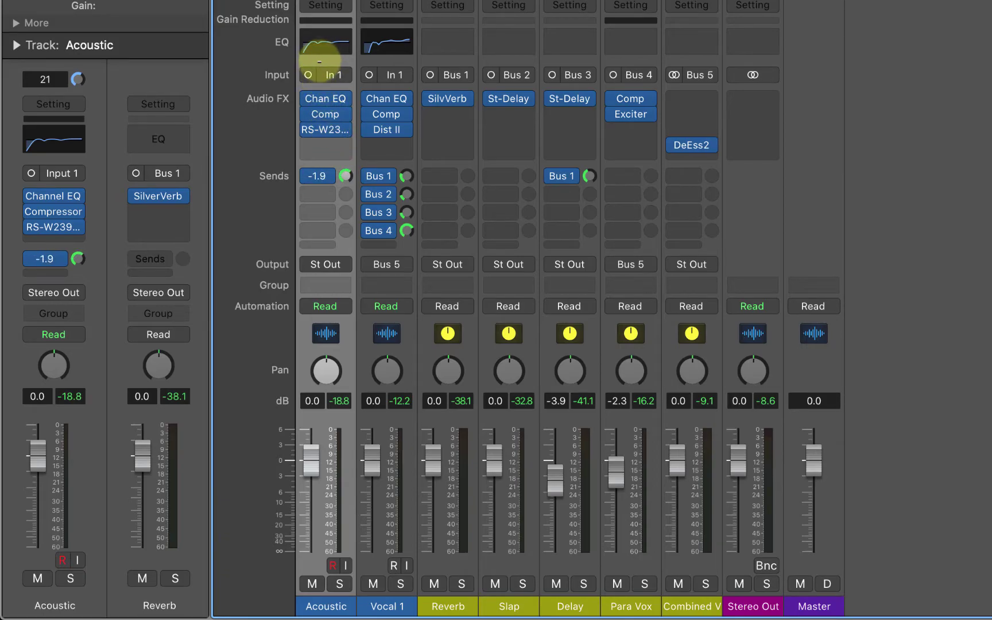
pyautogui.moveTo(319, 64); pyautogui.dragTo(317, 127)
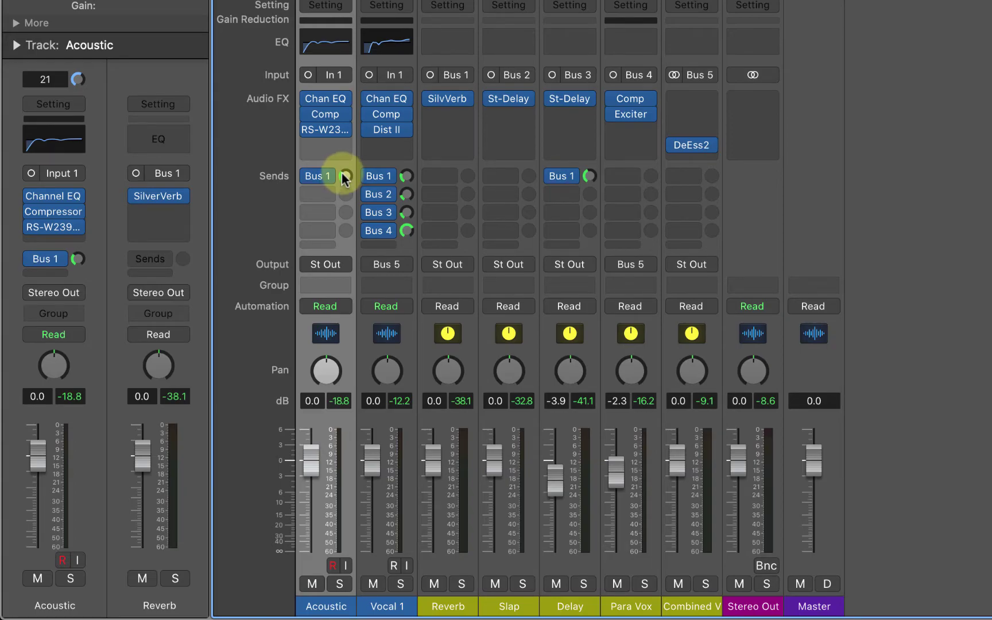
pyautogui.moveTo(344, 179); pyautogui.dragTo(332, 138)
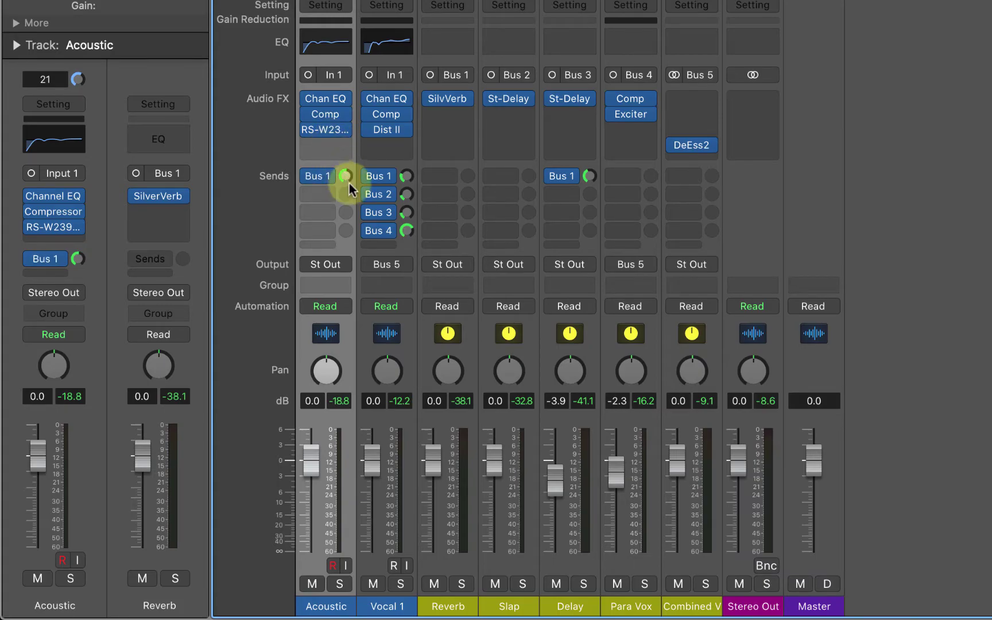
pyautogui.moveTo(345, 176); pyautogui.dragTo(356, 280)
# - Raise the Acoustic channel's Bus 1 reverb send by ear during playback with the vocal
pyautogui.press('space')
pyautogui.moveTo(346, 177); pyautogui.dragTo(326, 85)
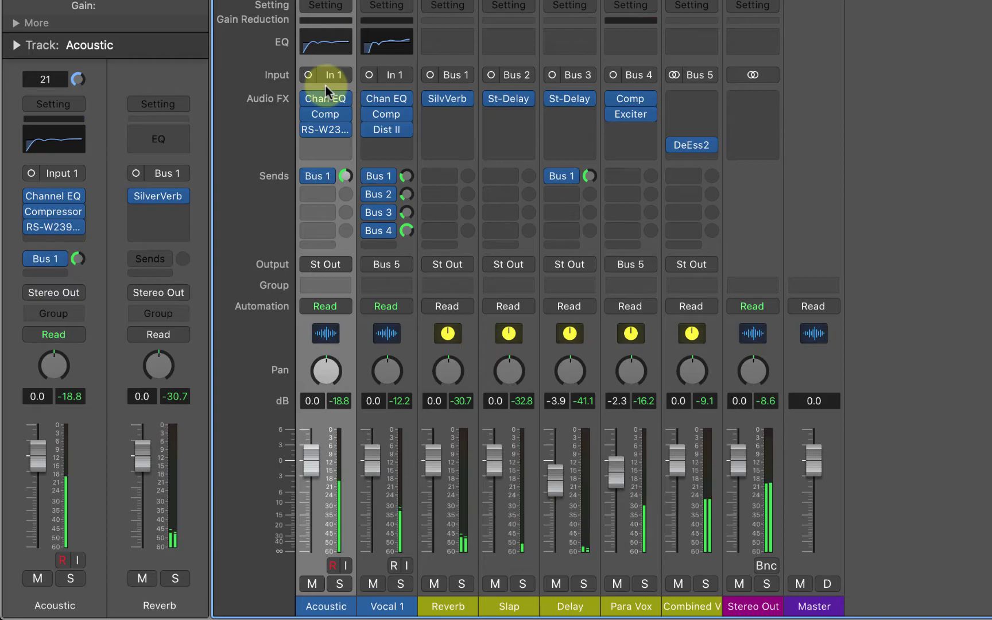
pyautogui.moveTo(345, 177); pyautogui.dragTo(346, 176)
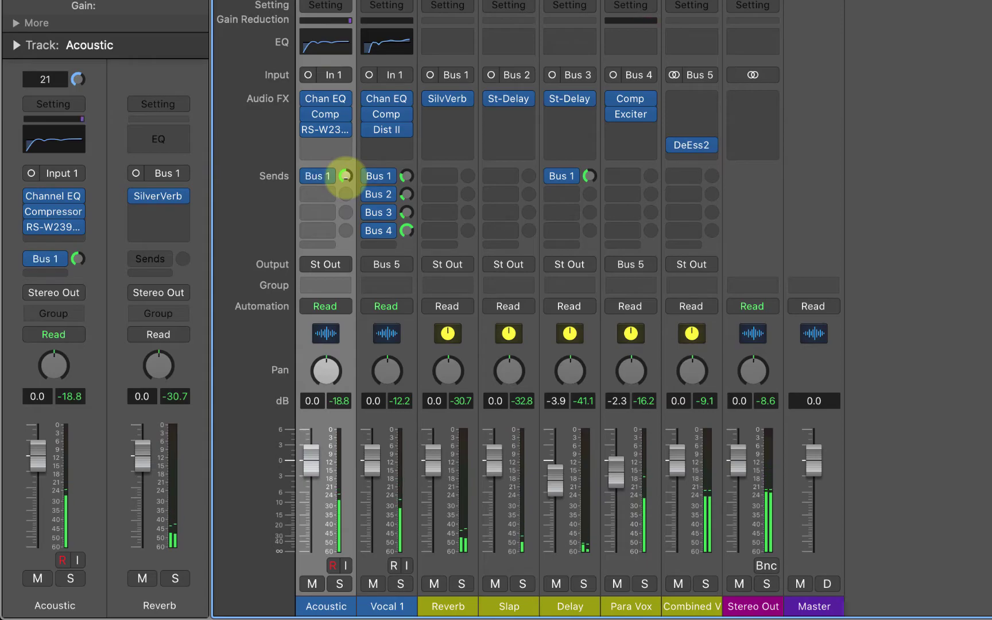
pyautogui.moveTo(345, 176); pyautogui.dragTo(346, 176)
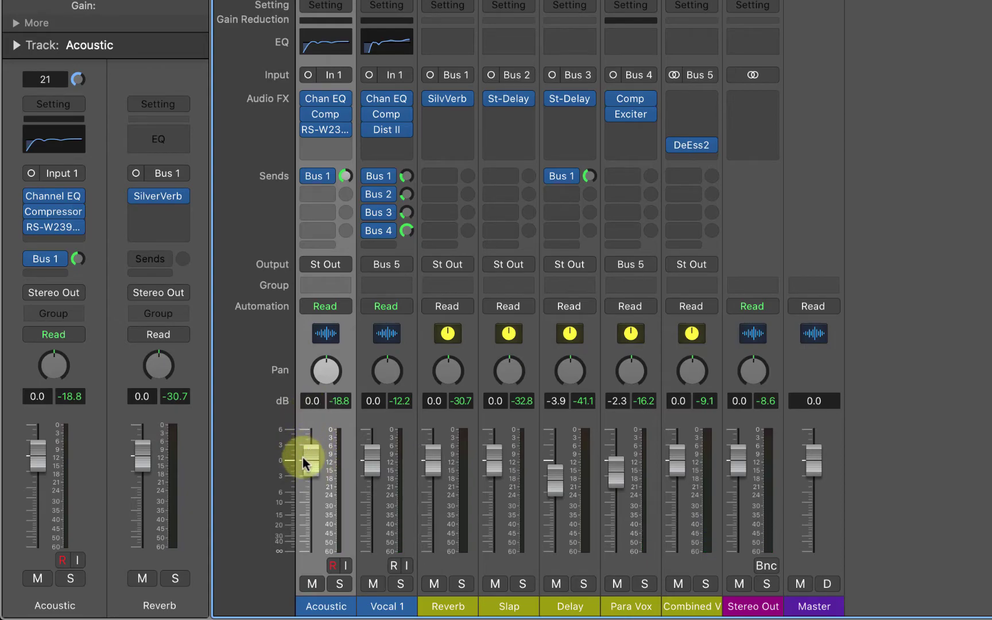
# - Raise the Acoustic channel fader to 2.0 dB and play the mix over the cycle range
pyautogui.moveTo(305, 458); pyautogui.dragTo(308, 440)
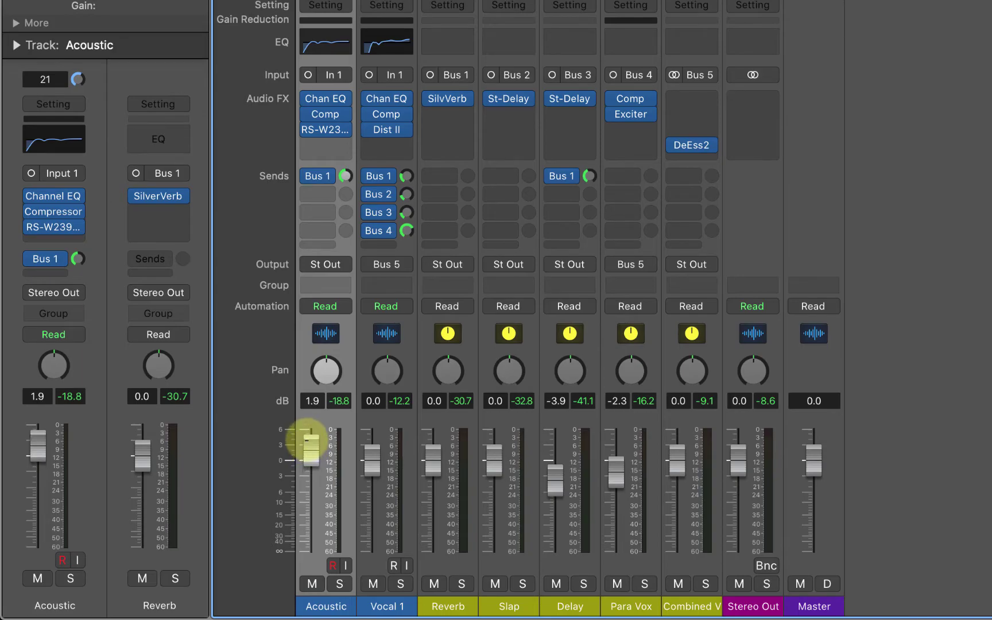
pyautogui.press('space')
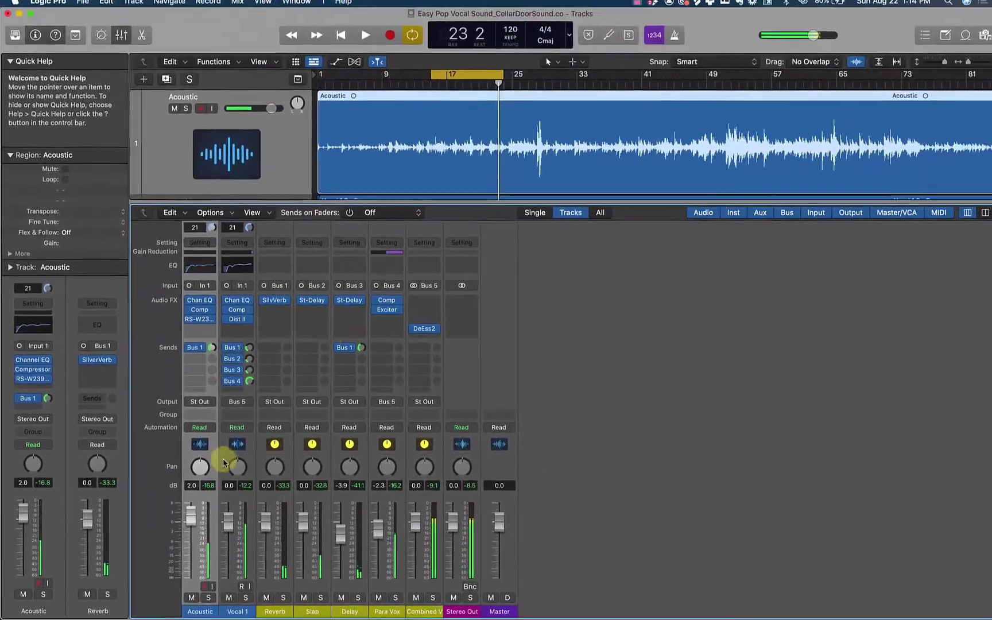
# - Set the cycle range from bar 57 to bar 69, play it, and shrink the mixer slightly to reveal the Vocal 1 track
pyautogui.moveTo(454, 80); pyautogui.dragTo(859, 87)
pyautogui.press('space')
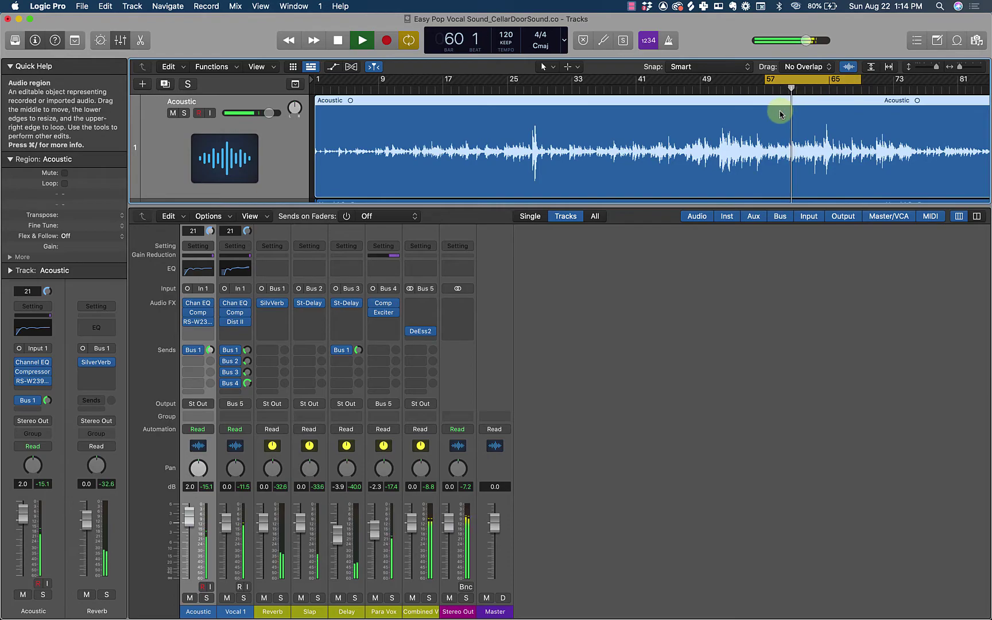
pyautogui.moveTo(598, 203); pyautogui.dragTo(594, 236)
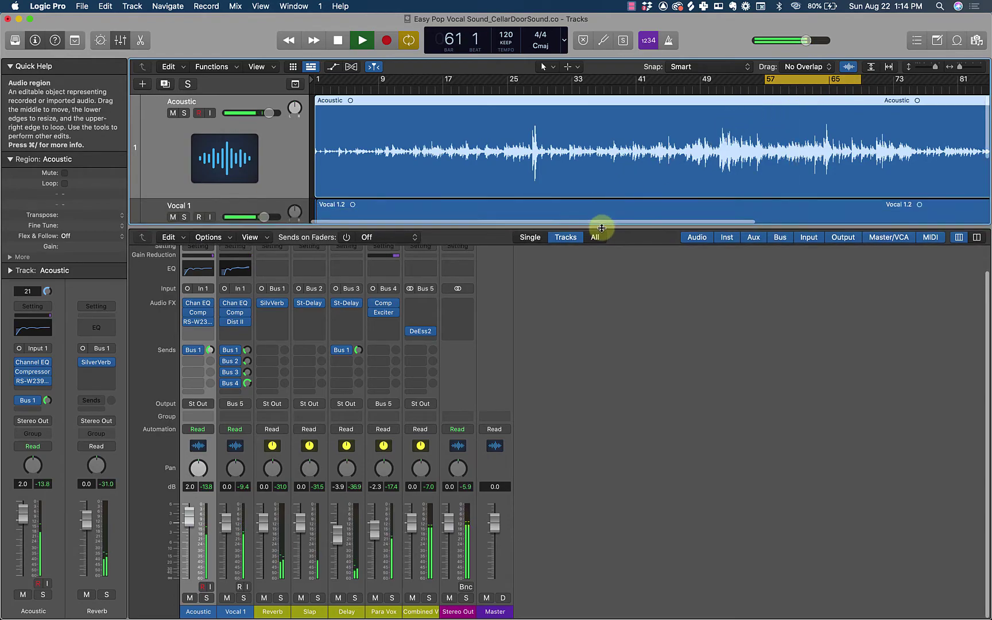
pyautogui.press('space')
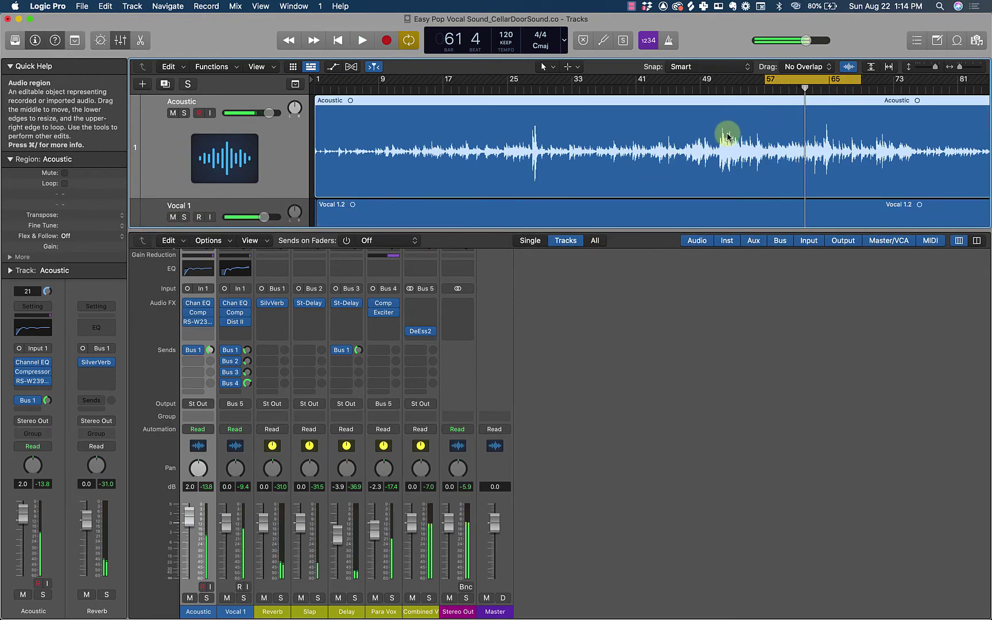
# - Set the cycle range from bar 51 to bar 76 and play the mix over it
pyautogui.click(768, 85)
pyautogui.moveTo(716, 81); pyautogui.dragTo(914, 95)
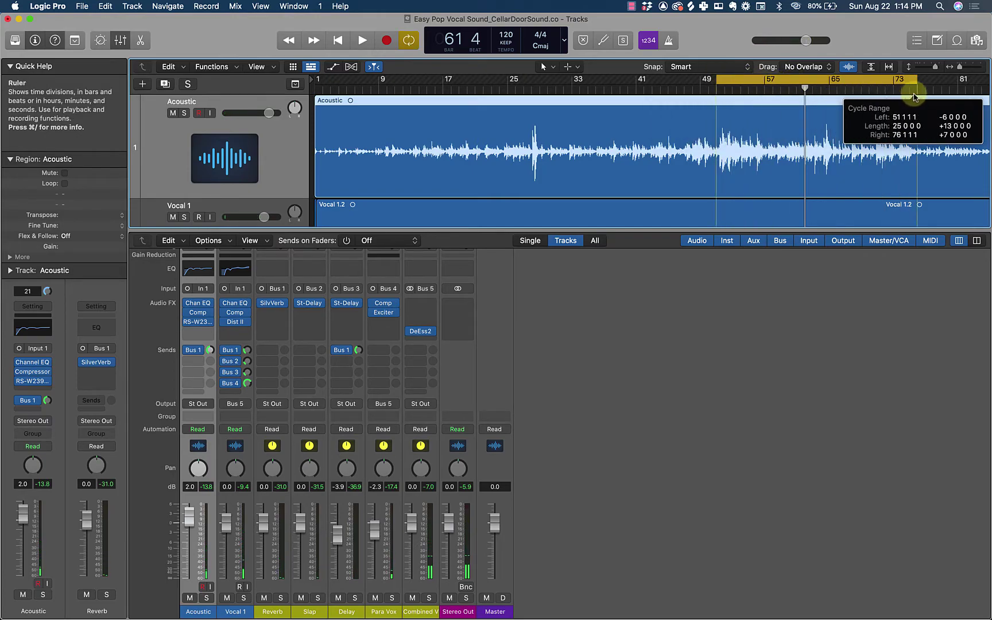
pyautogui.press('space')
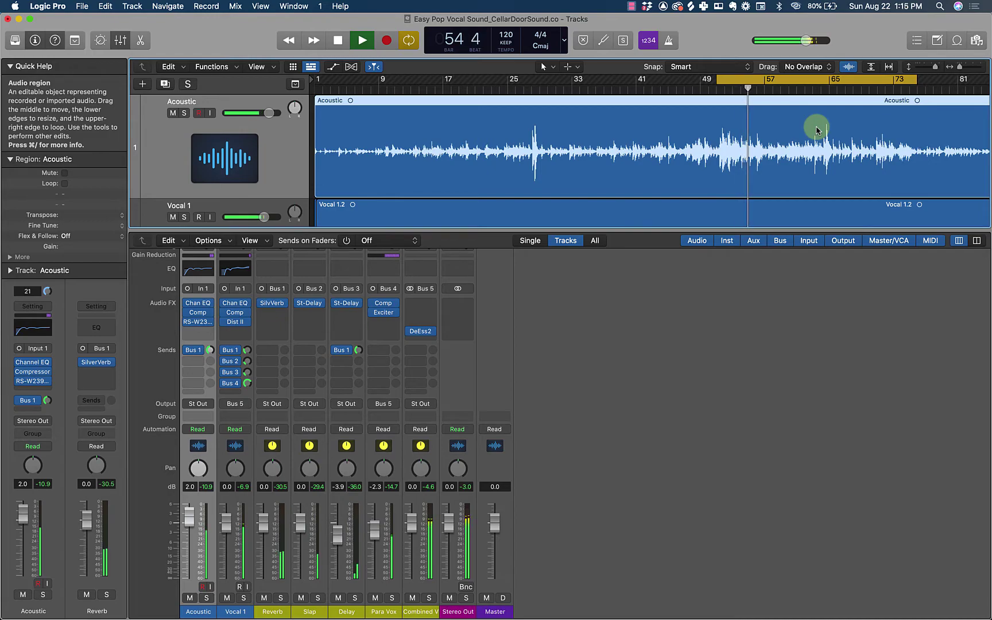
# - Stop playback, show the track automation and hide the mixer to give the Acoustic and Vocal 1 tracks more room
pyautogui.press('space')
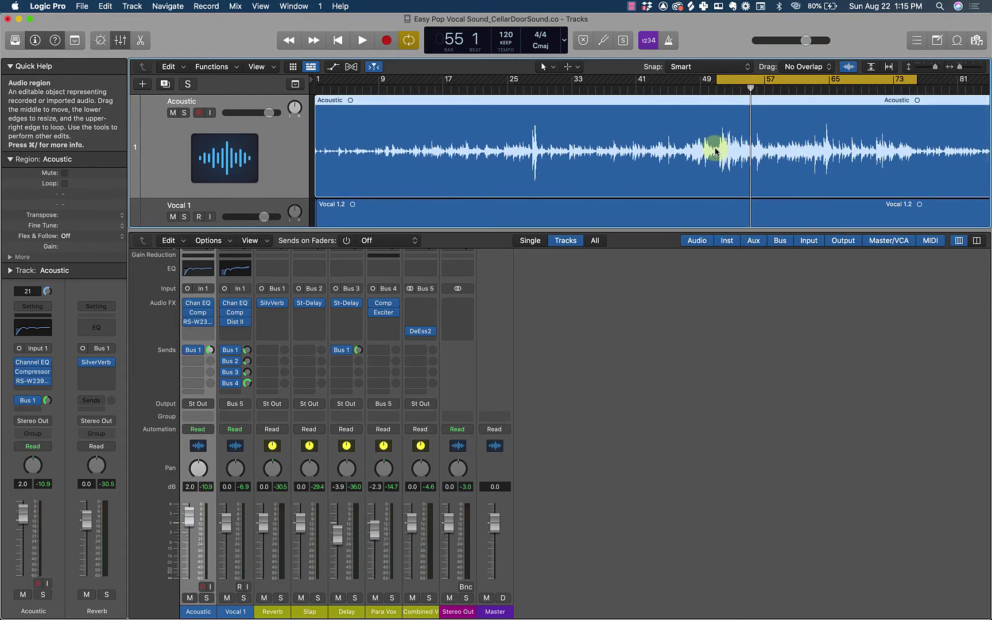
pyautogui.press('a')
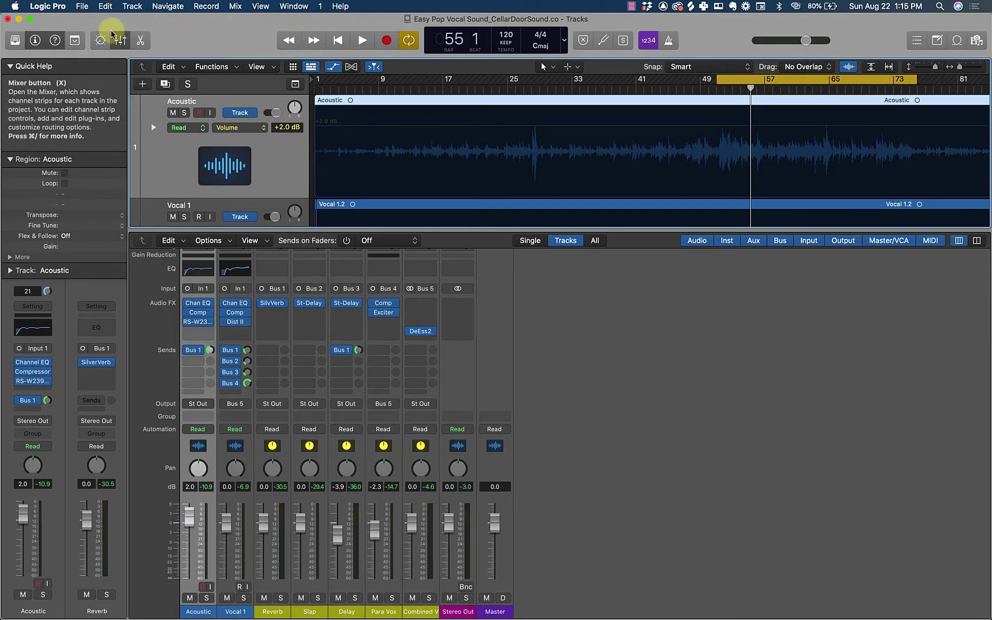
pyautogui.click(117, 37)
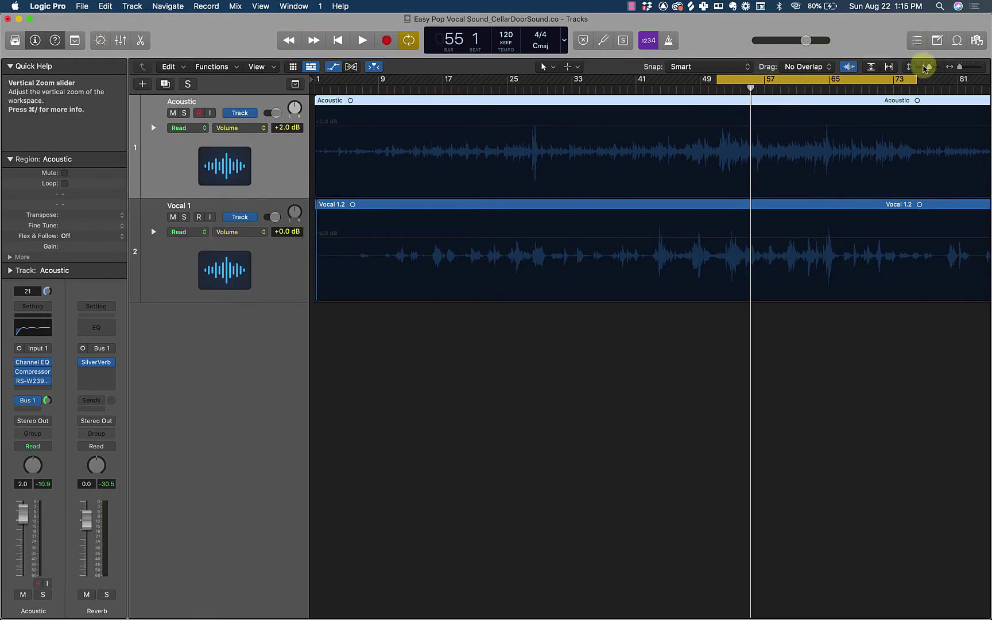
pyautogui.moveTo(929, 69); pyautogui.dragTo(932, 67)
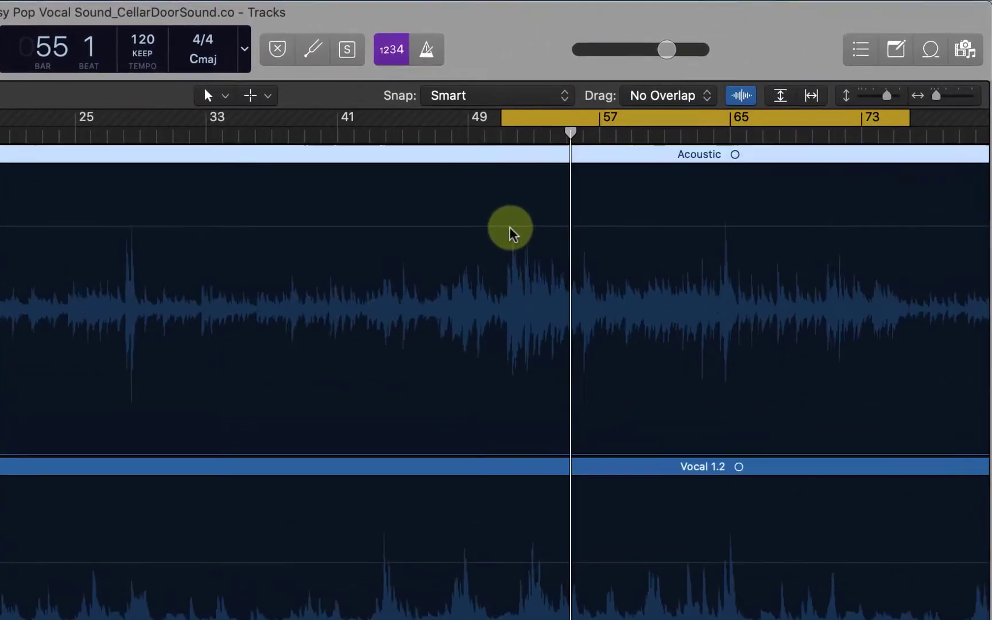
# - Add two adjacent +2.0 dB volume automation points on the Acoustic track just after bar 51
pyautogui.press('super+Right')
pyautogui.press('super+Right')
pyautogui.press('super+Right')
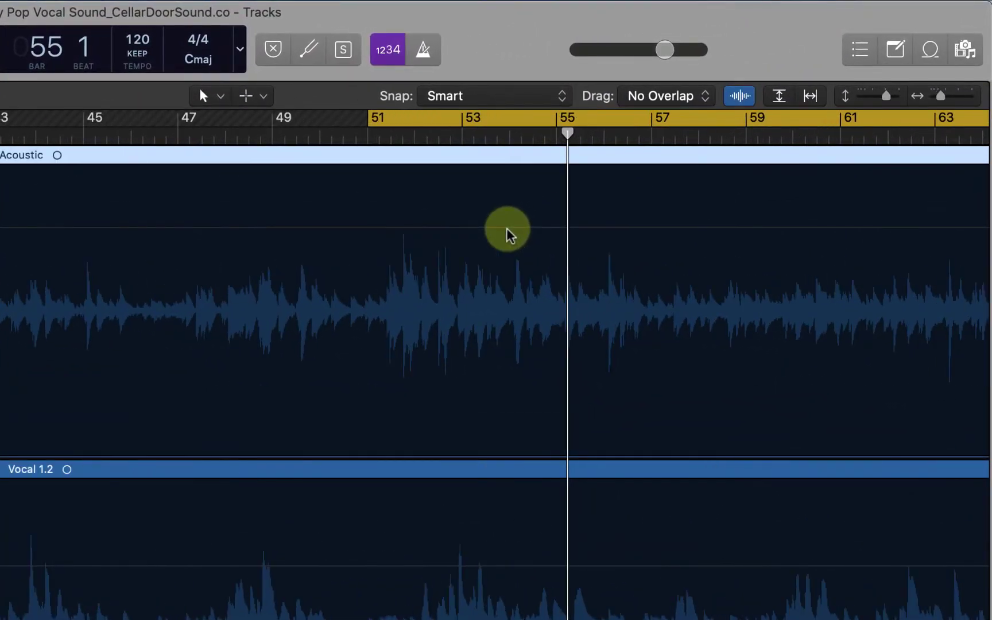
pyautogui.click(381, 228)
pyautogui.click(381, 227)
pyautogui.click(388, 228)
# - Add two adjacent +2.0 dB volume automation points on the Acoustic track just after bar 75
pyautogui.hscroll(10, 428, 255)
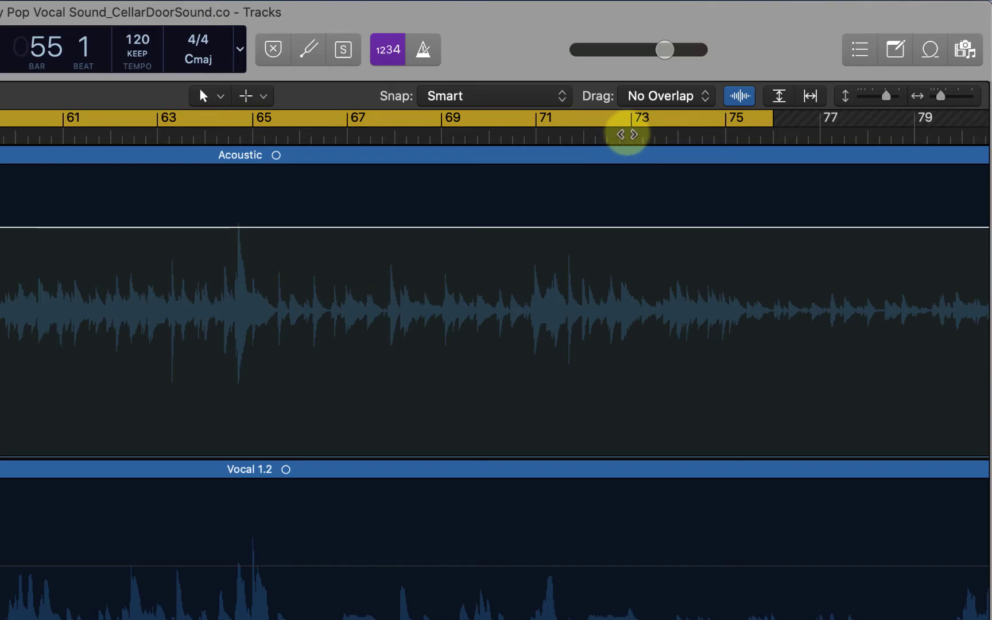
pyautogui.hscroll(-3, 627, 132)
pyautogui.hscroll(4, 726, 153)
pyautogui.click(547, 136)
pyautogui.hscroll(-4, 548, 136)
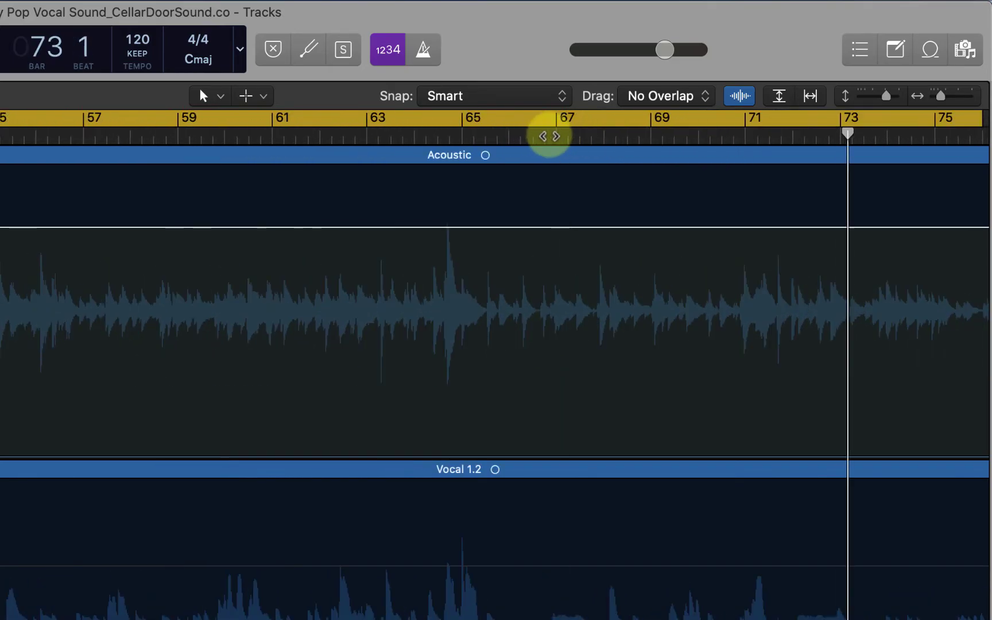
pyautogui.hscroll(6, 637, 290)
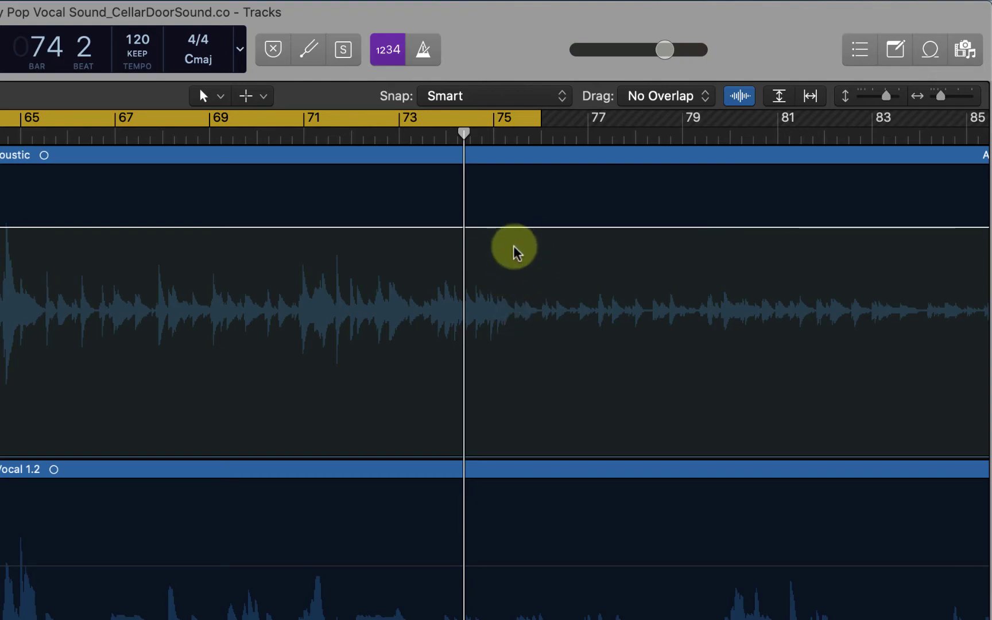
pyautogui.click(512, 229)
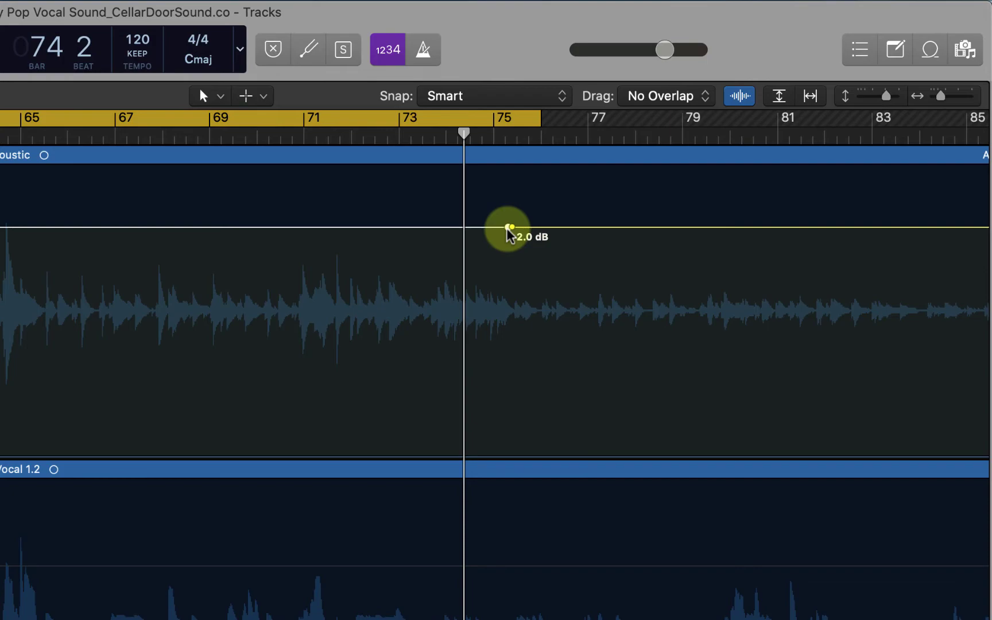
# - Lower the Acoustic volume automation to 0.0 dB between the inner points near bars 51 and 75
pyautogui.hscroll(-10, 508, 230)
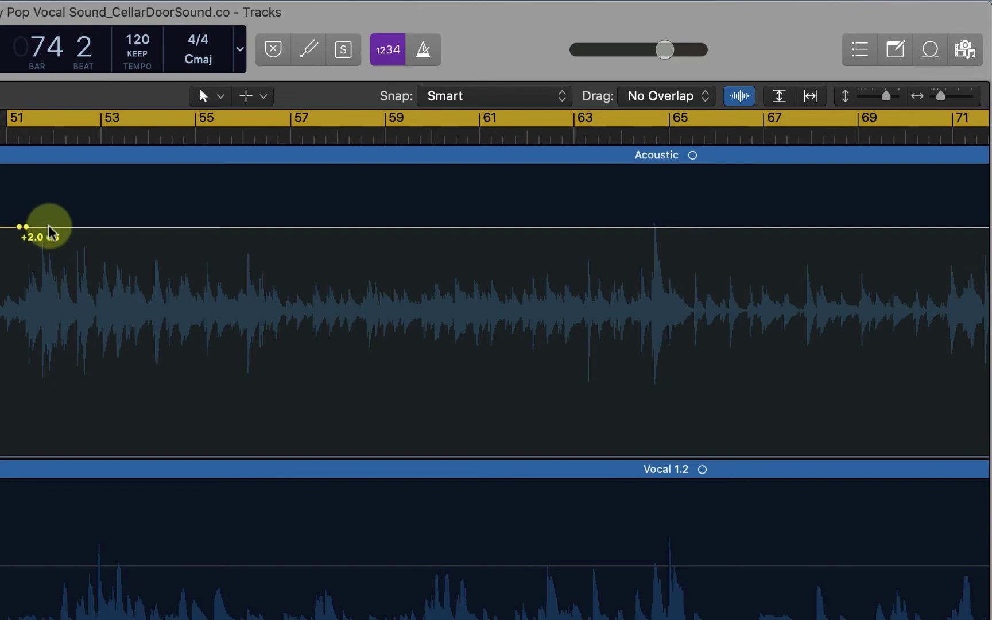
pyautogui.click(25, 226)
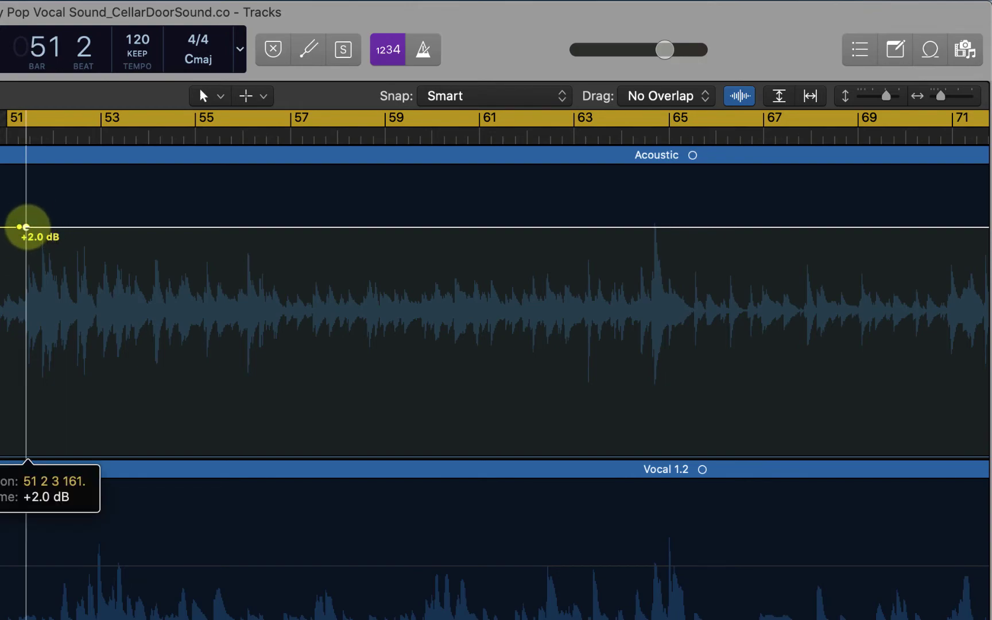
pyautogui.moveTo(26, 227); pyautogui.dragTo(26, 252)
pyautogui.hscroll(10, 305, 261)
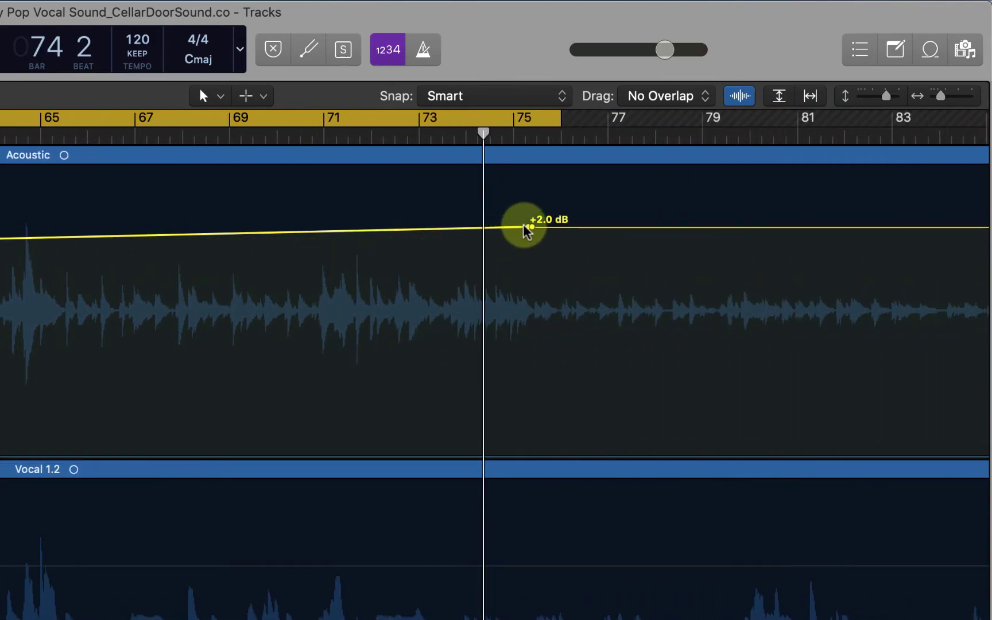
pyautogui.moveTo(529, 228); pyautogui.dragTo(528, 251)
# - Play the mix through the lowered Acoustic section, and play it from bar 10 with the cycle range turned off
pyautogui.hscroll(-10, 330, 308)
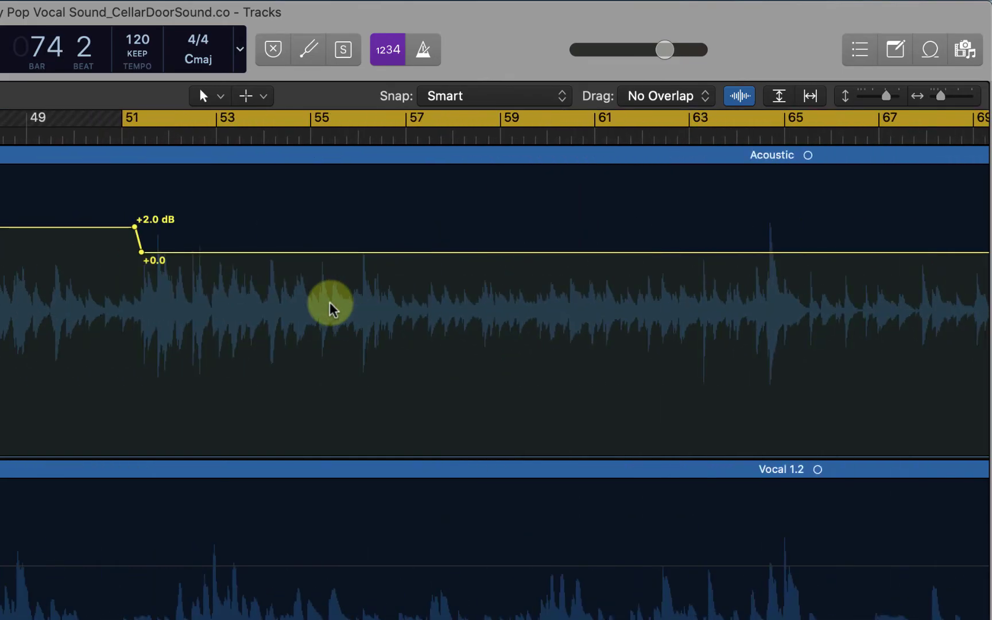
pyautogui.scroll(-10, 331, 304)
pyautogui.press('space')
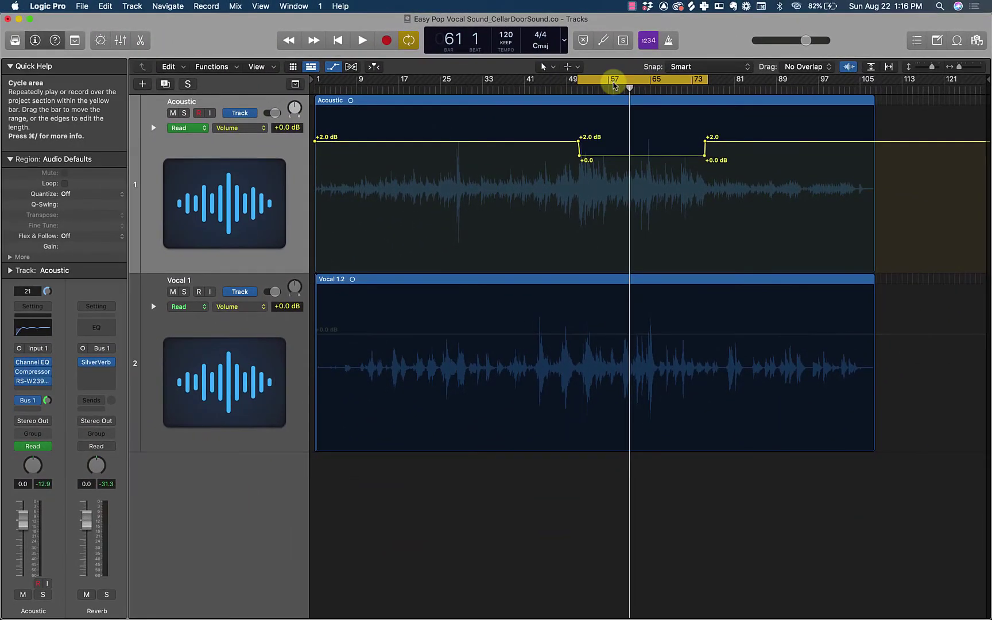
pyautogui.click(614, 85)
pyautogui.moveTo(377, 89); pyautogui.dragTo(362, 85)
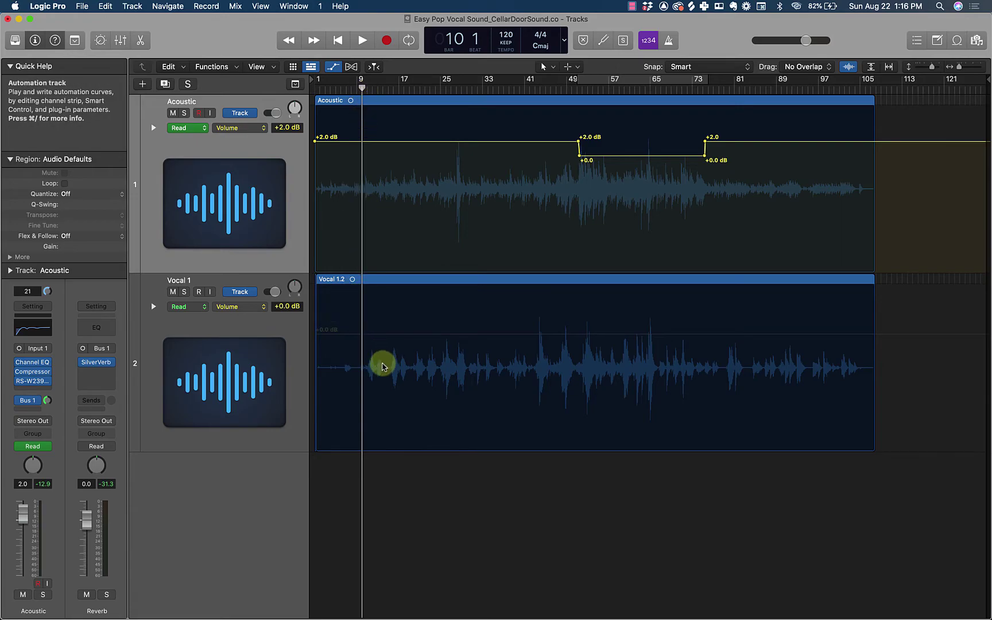
pyautogui.press('space')
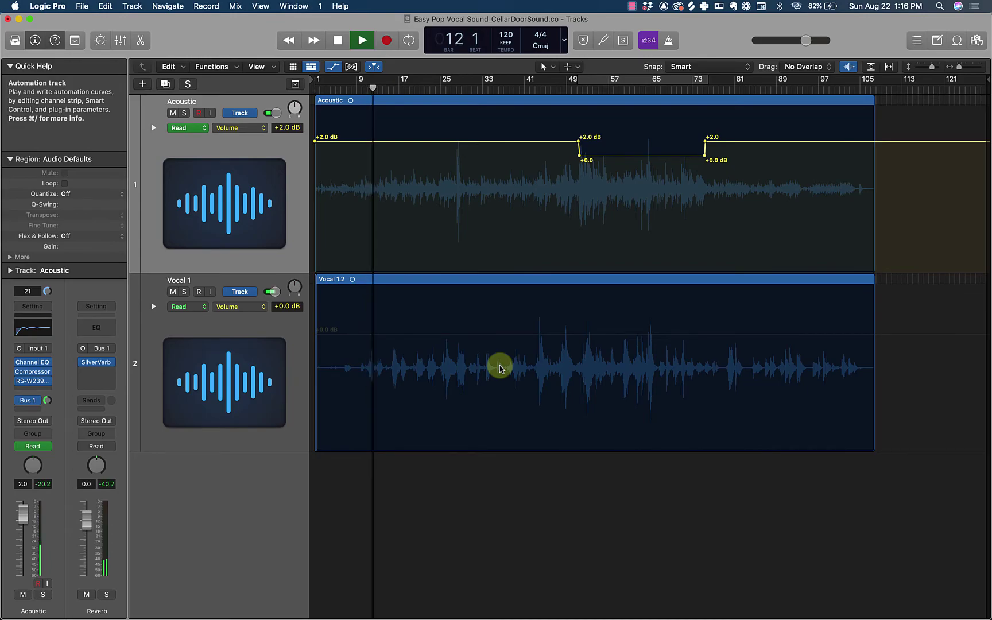
# - Stop playback, hide the track automation with reduced track heights, and bring back the mixer with its upper channel strip slots in view
pyautogui.press('a')
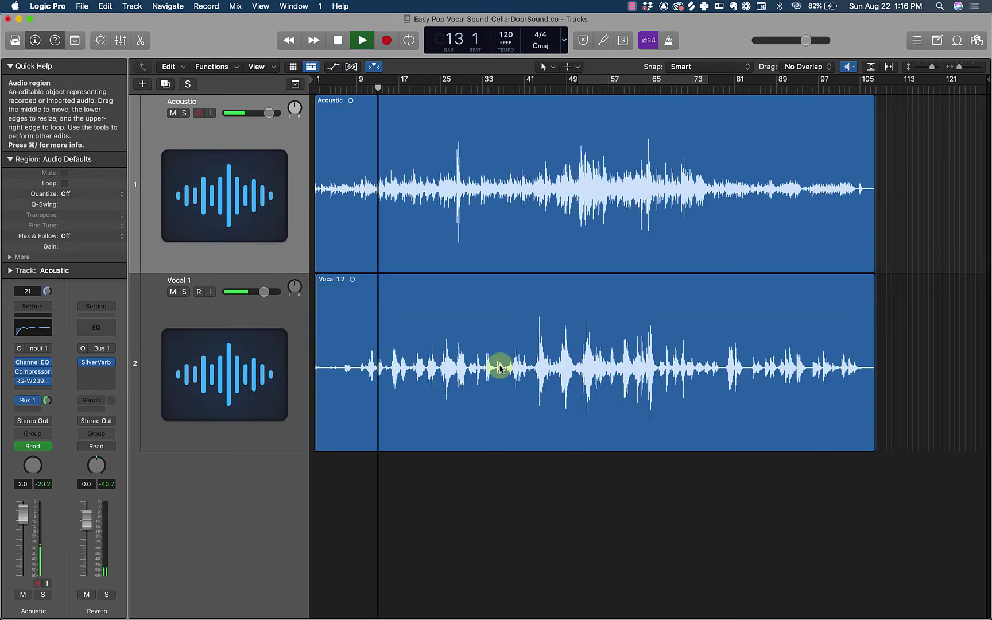
pyautogui.moveTo(934, 70); pyautogui.dragTo(930, 71)
pyautogui.press('space')
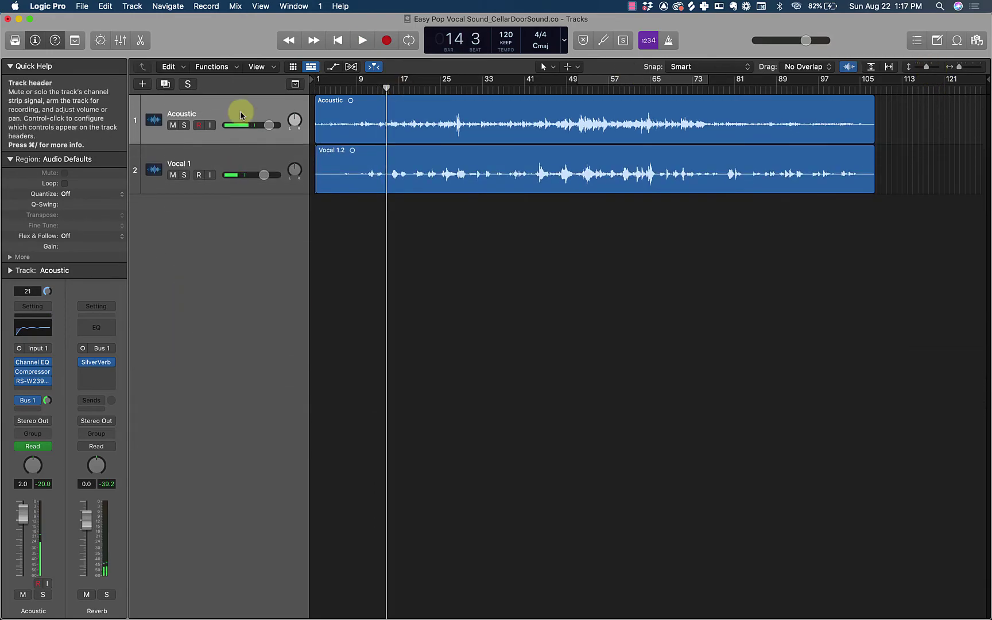
pyautogui.click(121, 40)
pyautogui.click(599, 166)
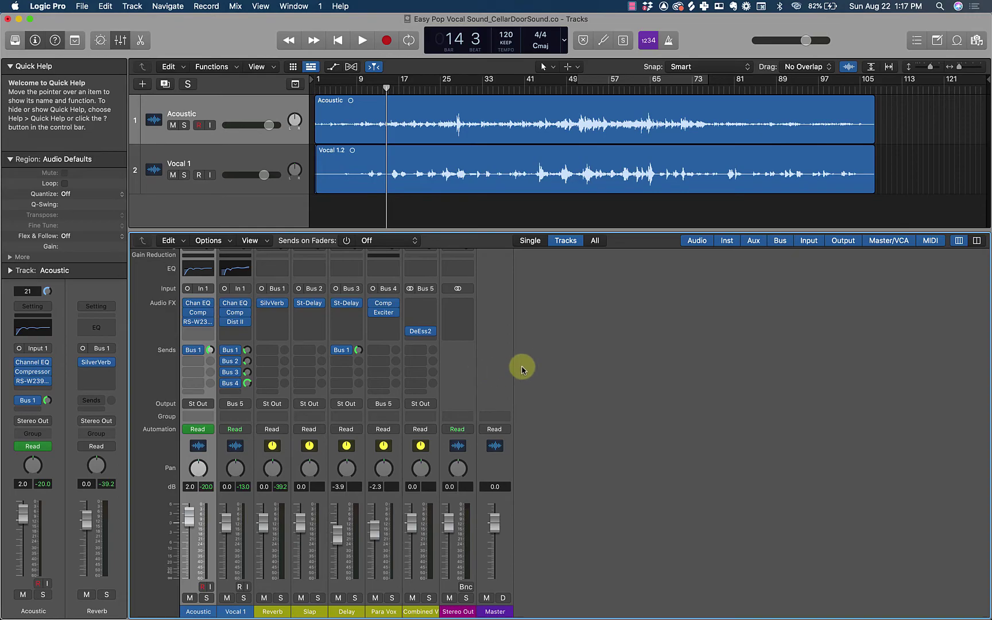
pyautogui.scroll(2, 511, 351)
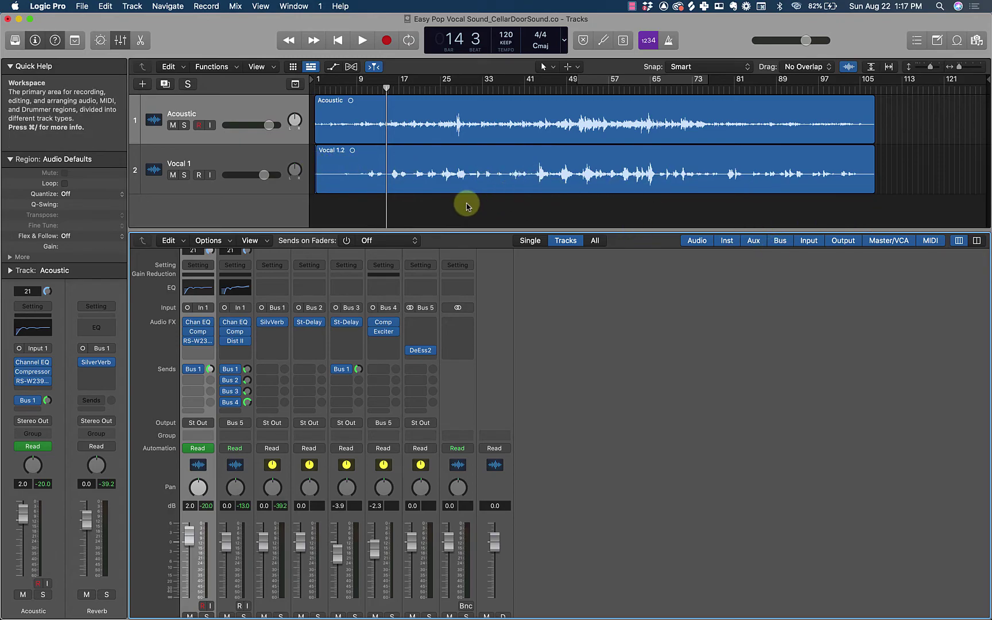
pyautogui.scroll(2, 523, 407)
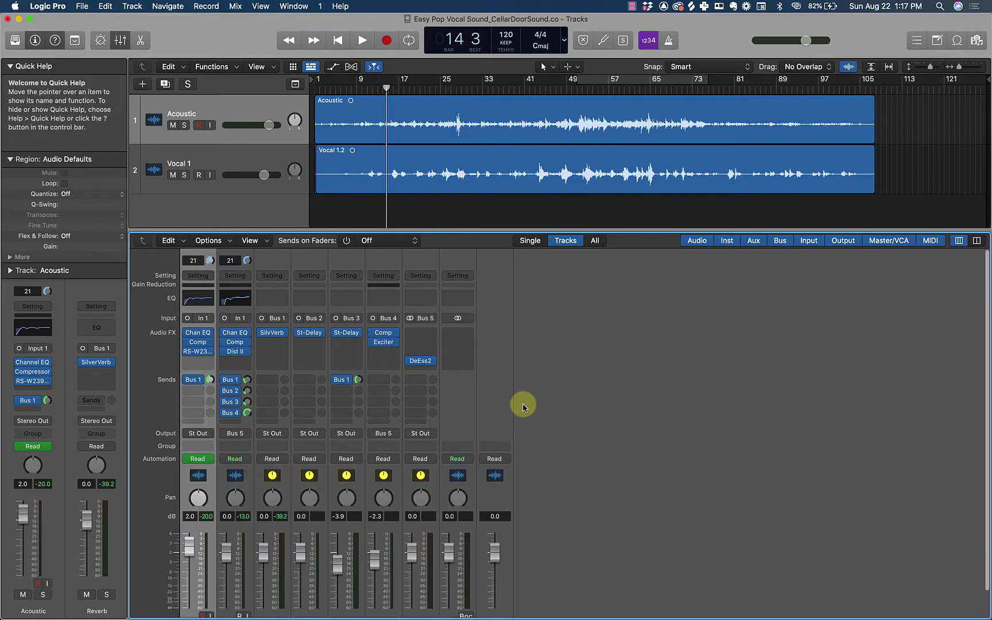
# - Review the Acoustic channel's Channel EQ, Compressor and RS-W2395C settings, close them, and look over the mixer's sends
pyautogui.click(238, 113)
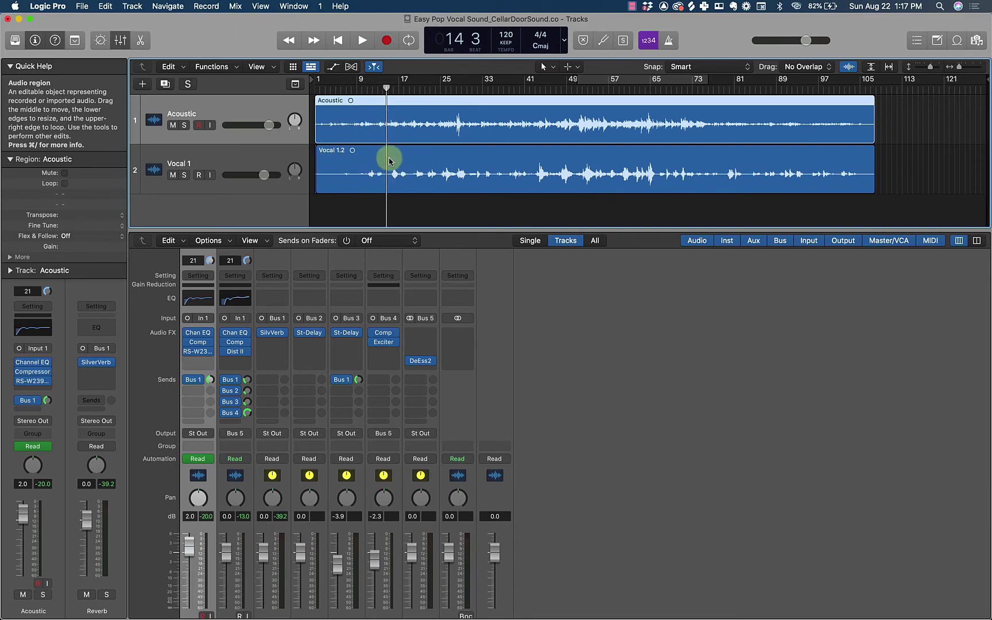
pyautogui.click(200, 297)
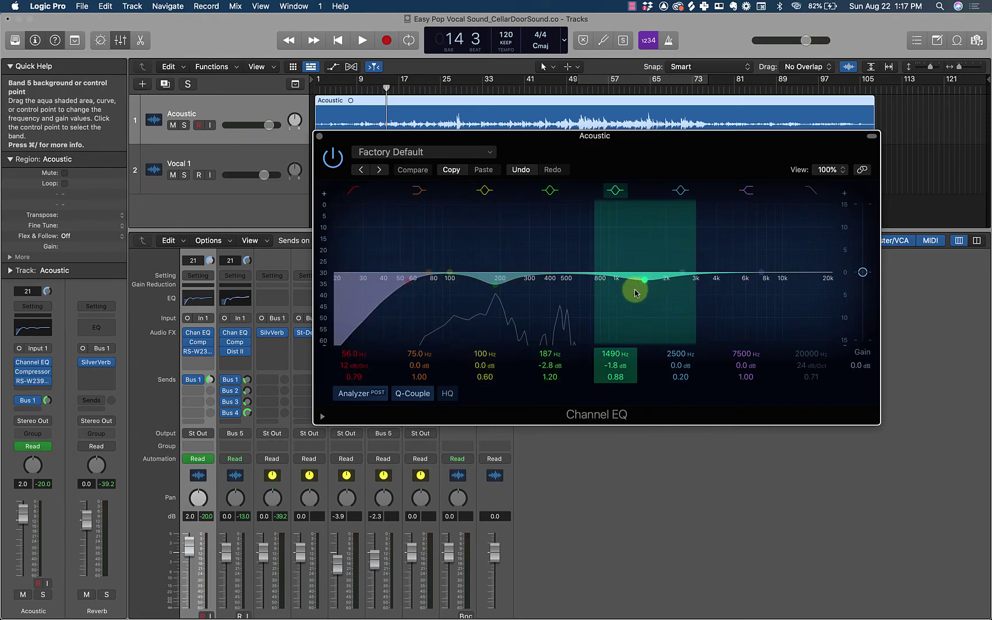
pyautogui.click(200, 343)
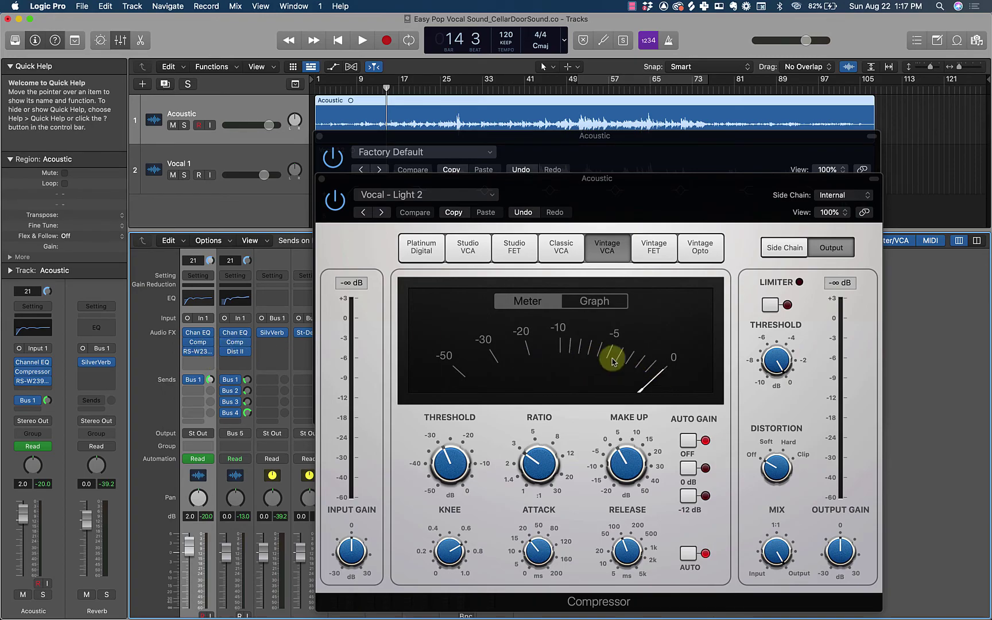
pyautogui.click(198, 352)
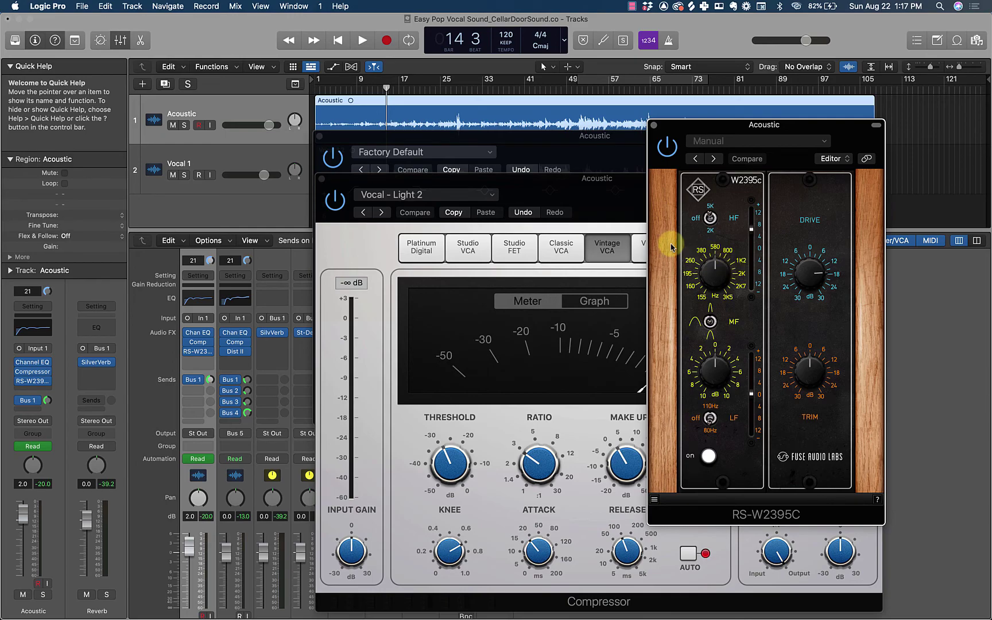
pyautogui.click(654, 126)
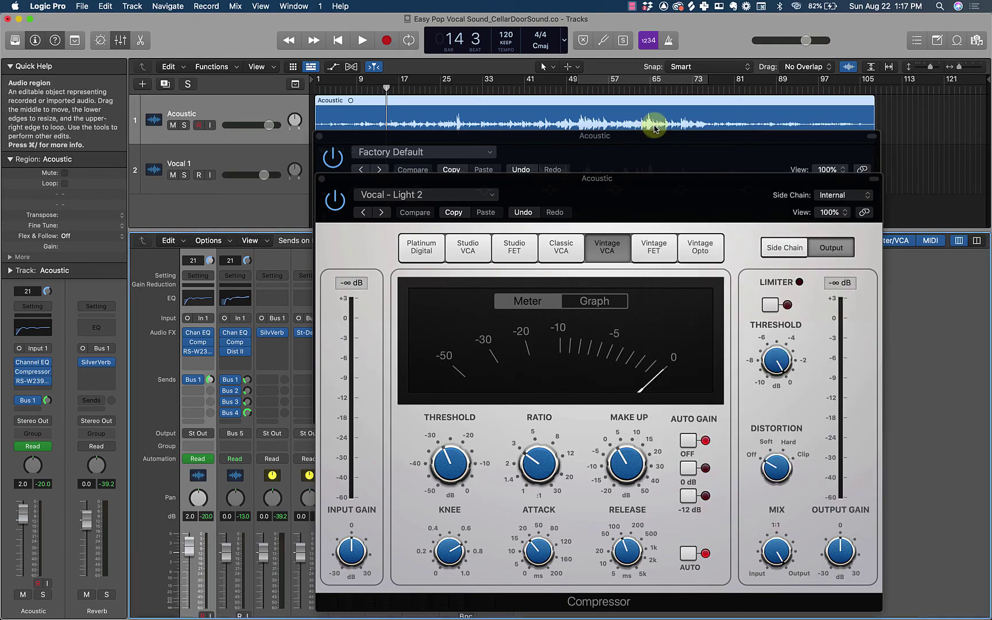
pyautogui.click(322, 182)
pyautogui.click(320, 136)
pyautogui.scroll(-2, 199, 356)
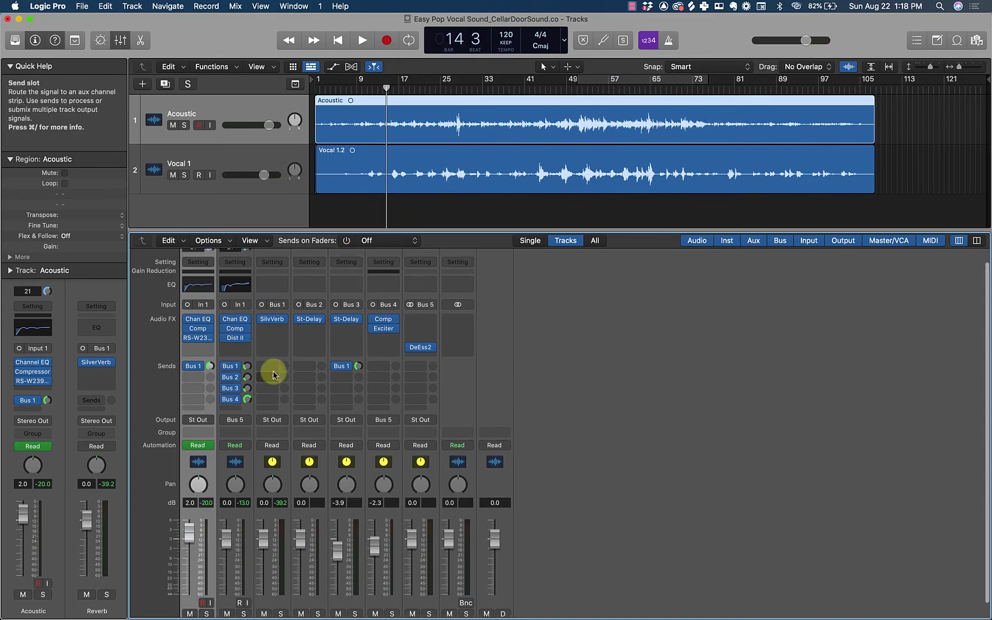
pyautogui.scroll(2, 273, 373)
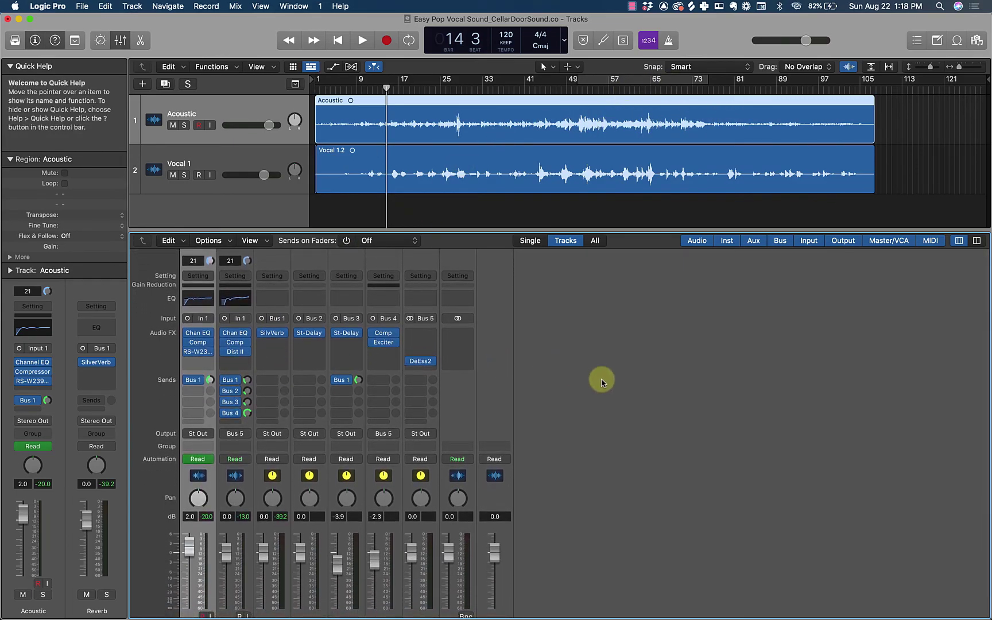
# - Review the Acoustic Compressor's preset list and its threshold and ratio controls, leaving the settings as they are
pyautogui.click(198, 343)
pyautogui.click(461, 450)
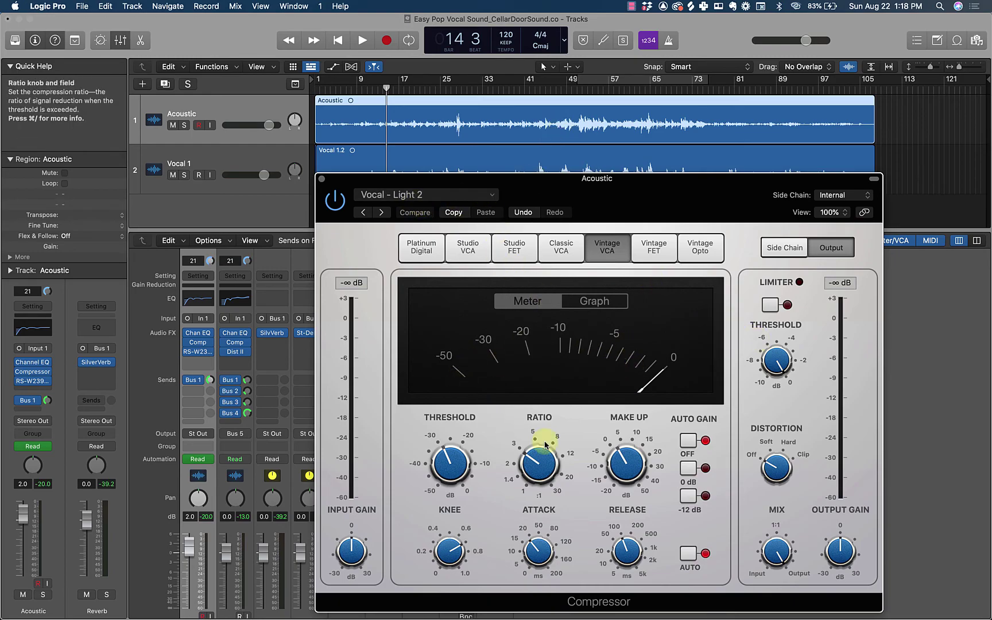
pyautogui.click(480, 194)
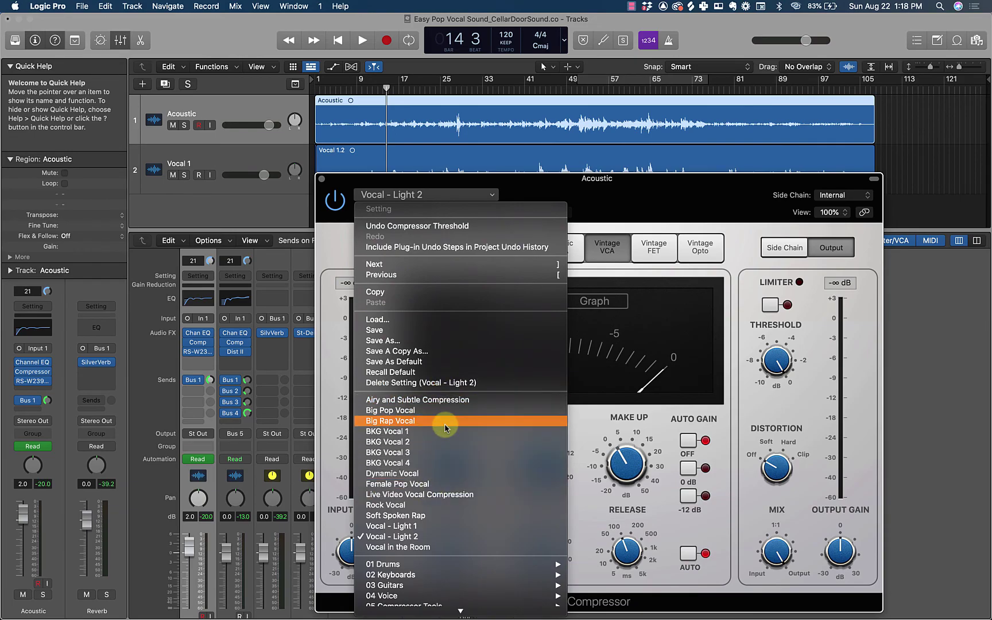
pyautogui.click(577, 432)
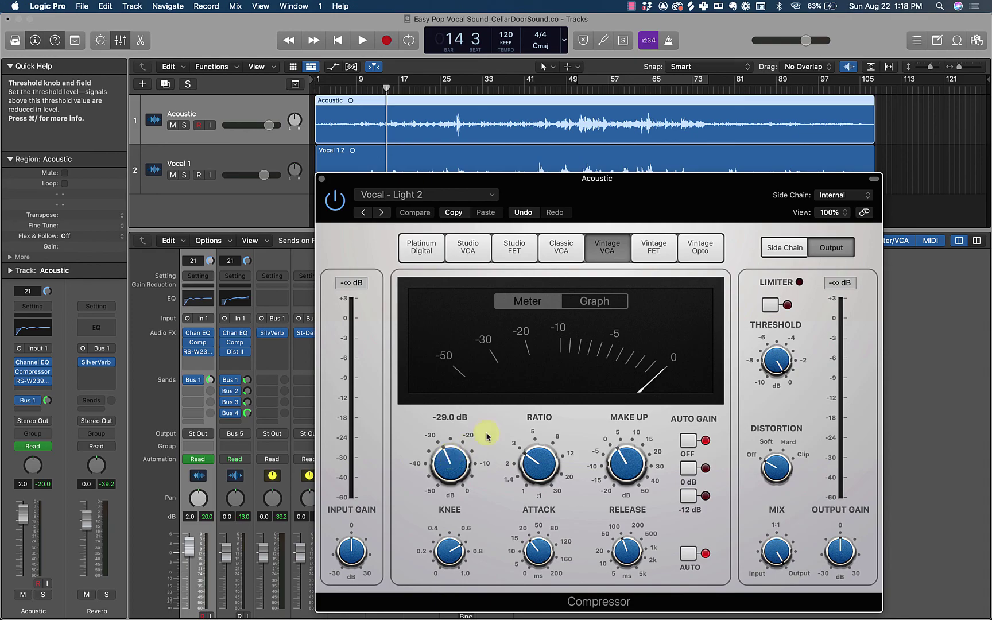
pyautogui.click(321, 178)
# - Compare the Channel EQ curves of the Acoustic and Vocal 1 channels and close both plug-in windows
pyautogui.click(198, 299)
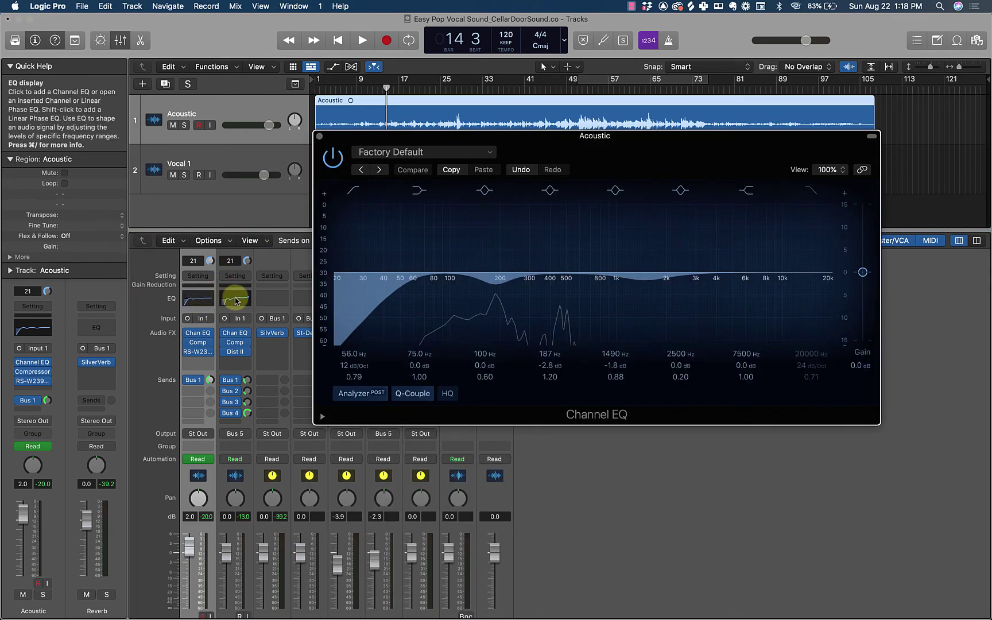
pyautogui.click(235, 300)
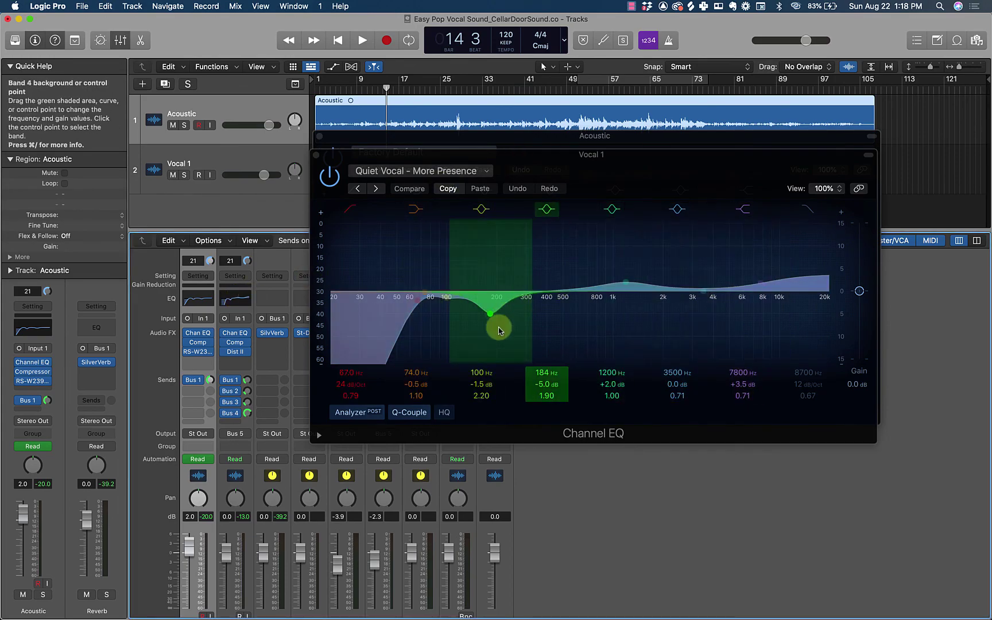
pyautogui.click(315, 156)
pyautogui.click(320, 138)
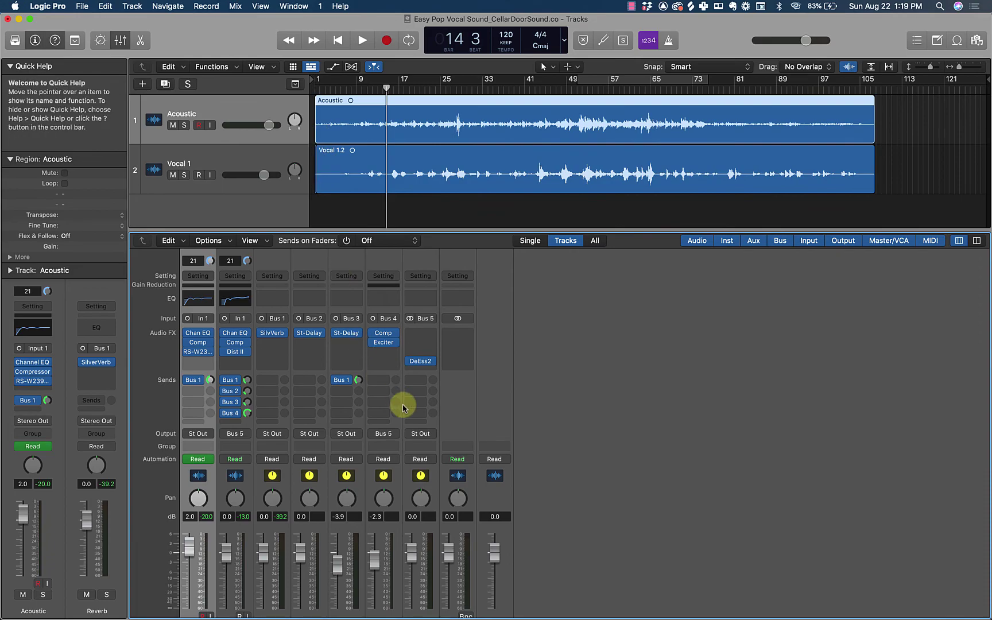